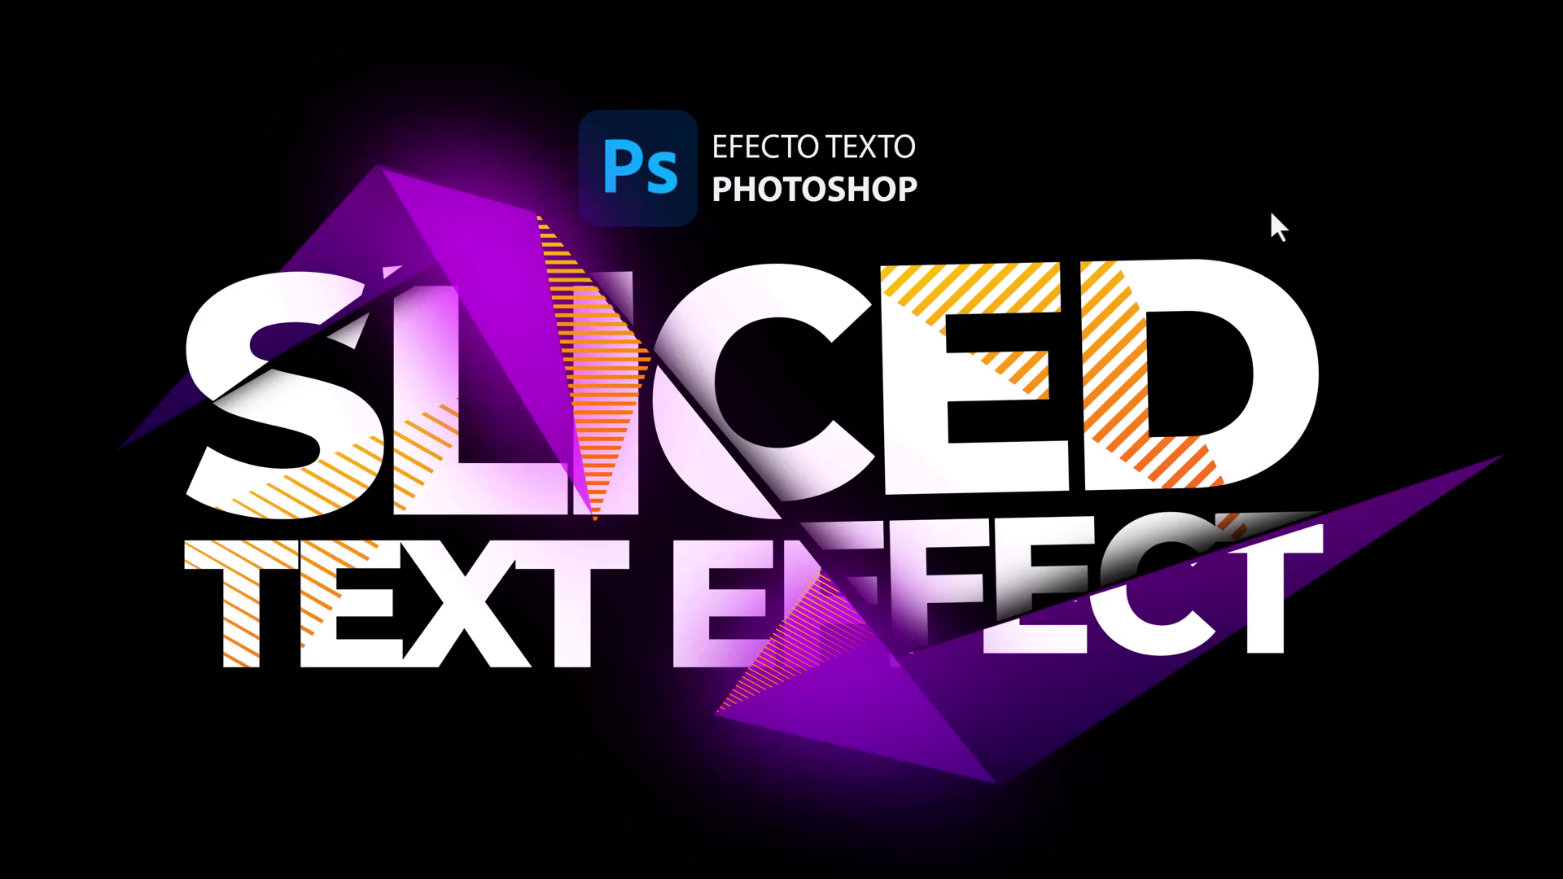
Step: Leave full-screen so the sliced text image appears in the normal Photos window
{"action": "key", "text": "Escape"}
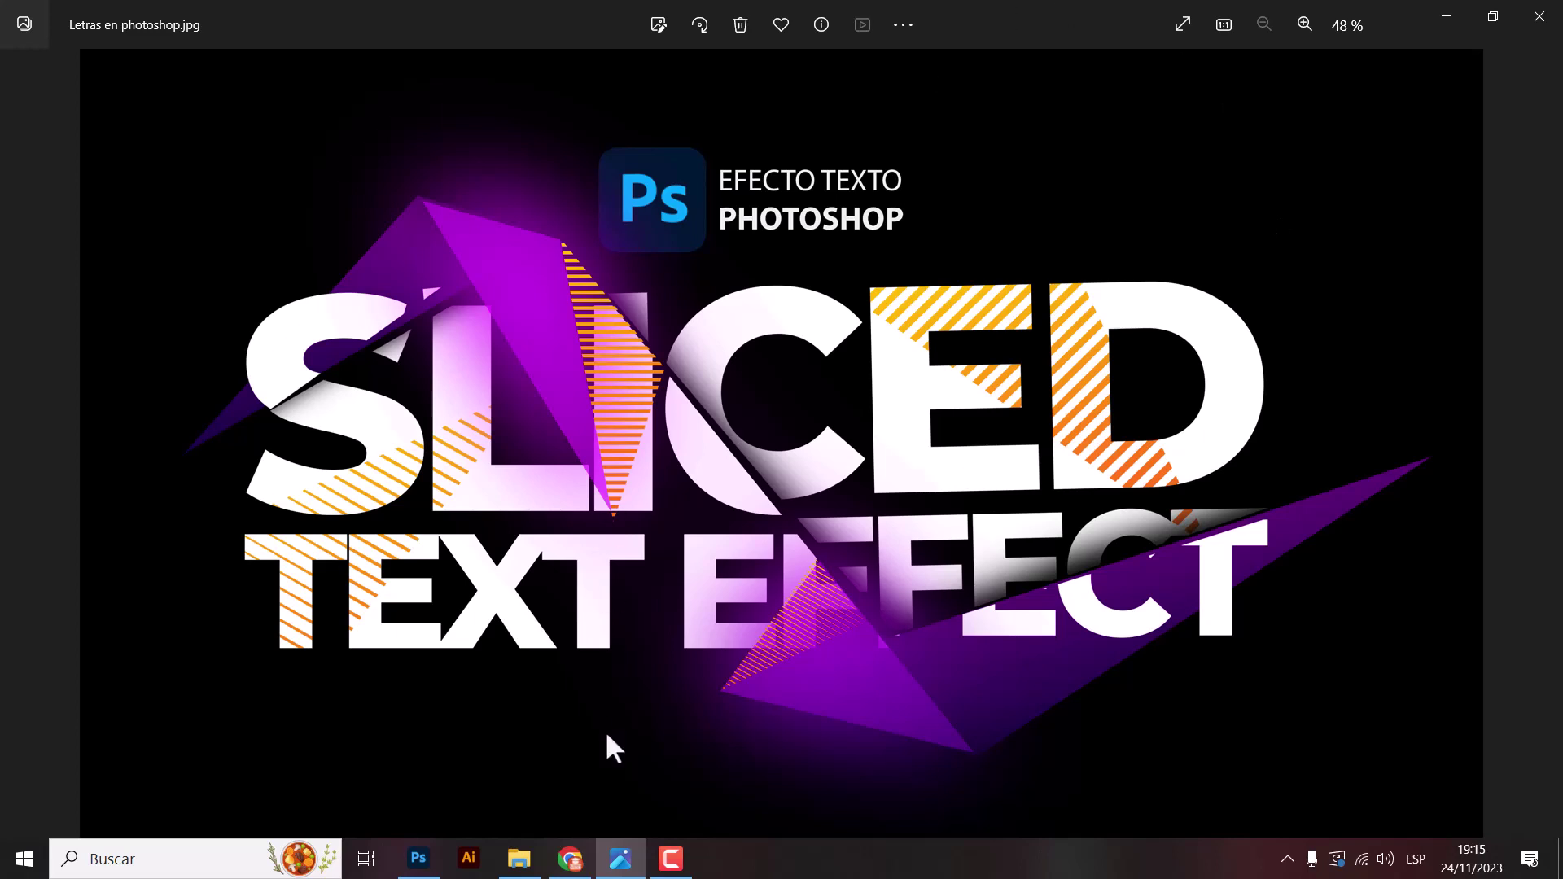
Step: In Chrome, open the Sliced Text Effect article 'Como hacer letras en photoshop' on aprende-facil.es
{"action": "left_click", "coordinate": [570, 858]}
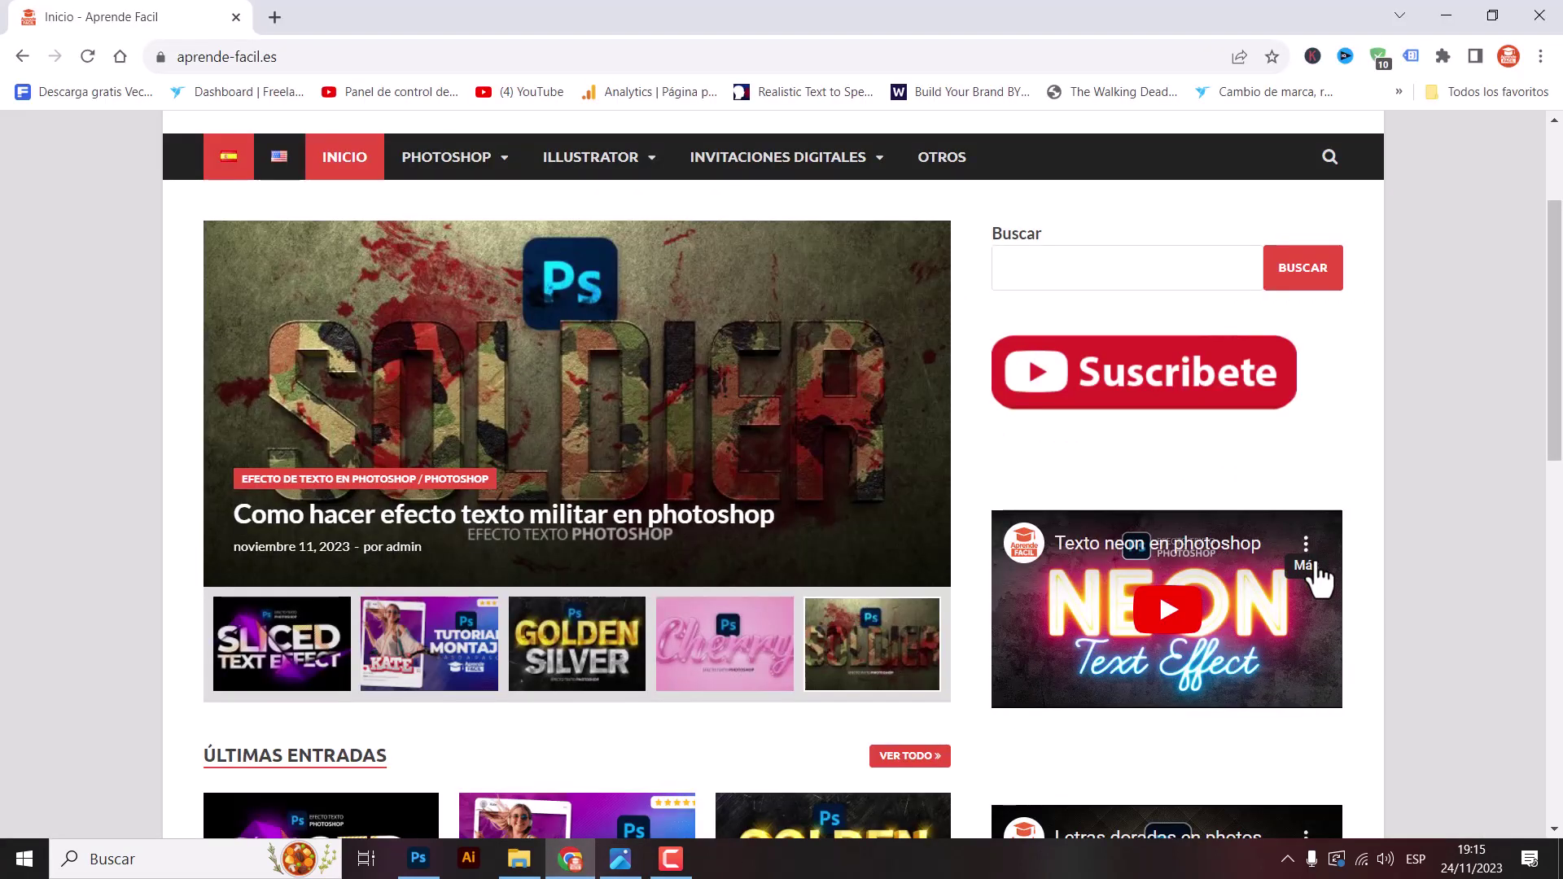
{"action": "left_click", "coordinate": [303, 655]}
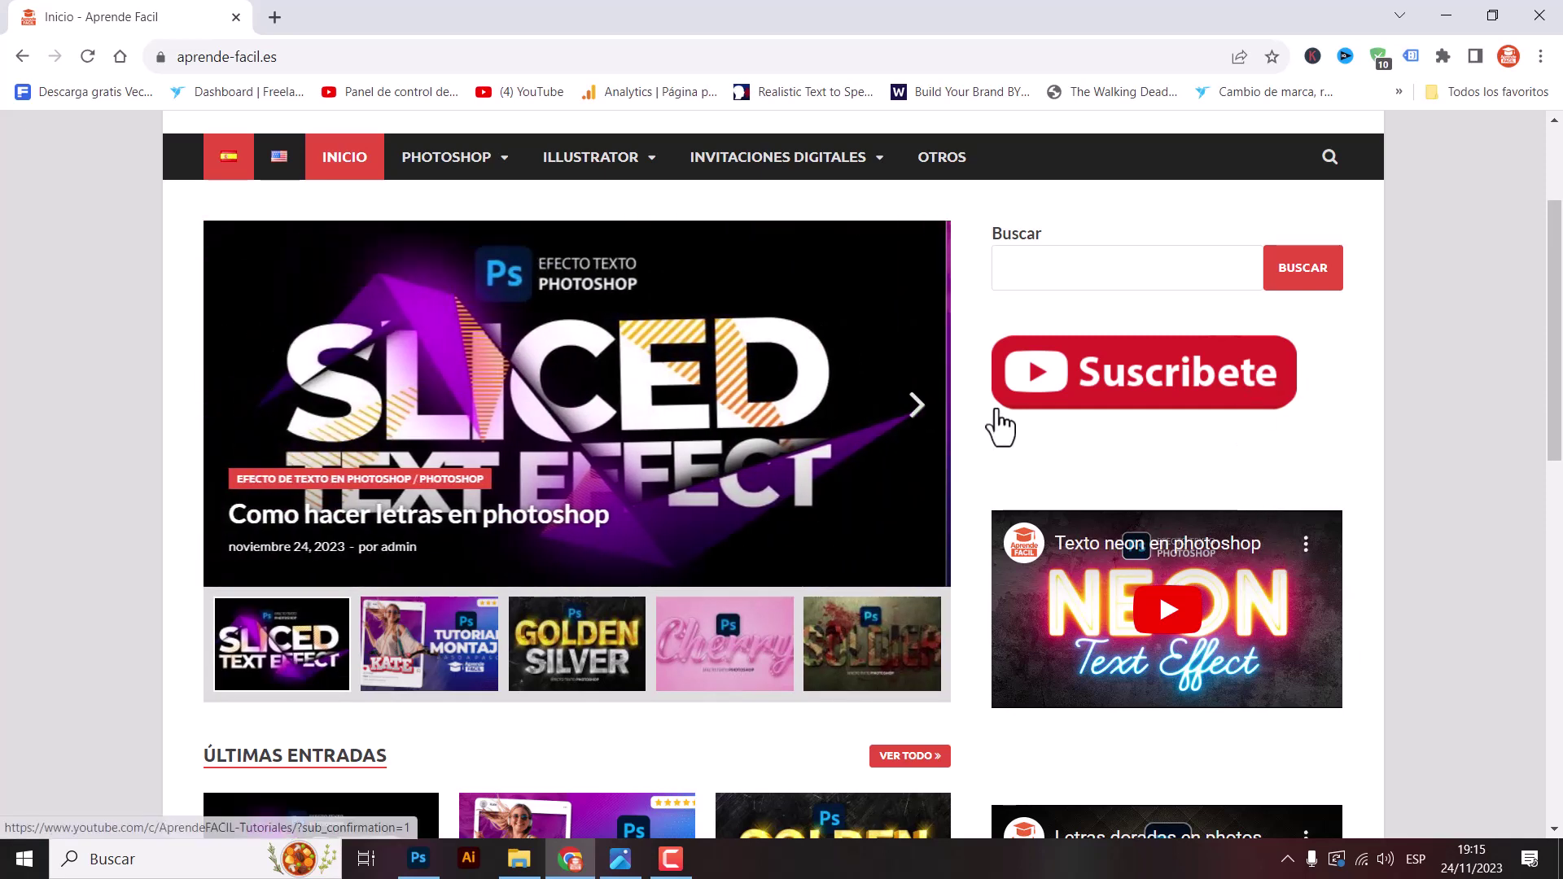
{"action": "left_click", "coordinate": [950, 442]}
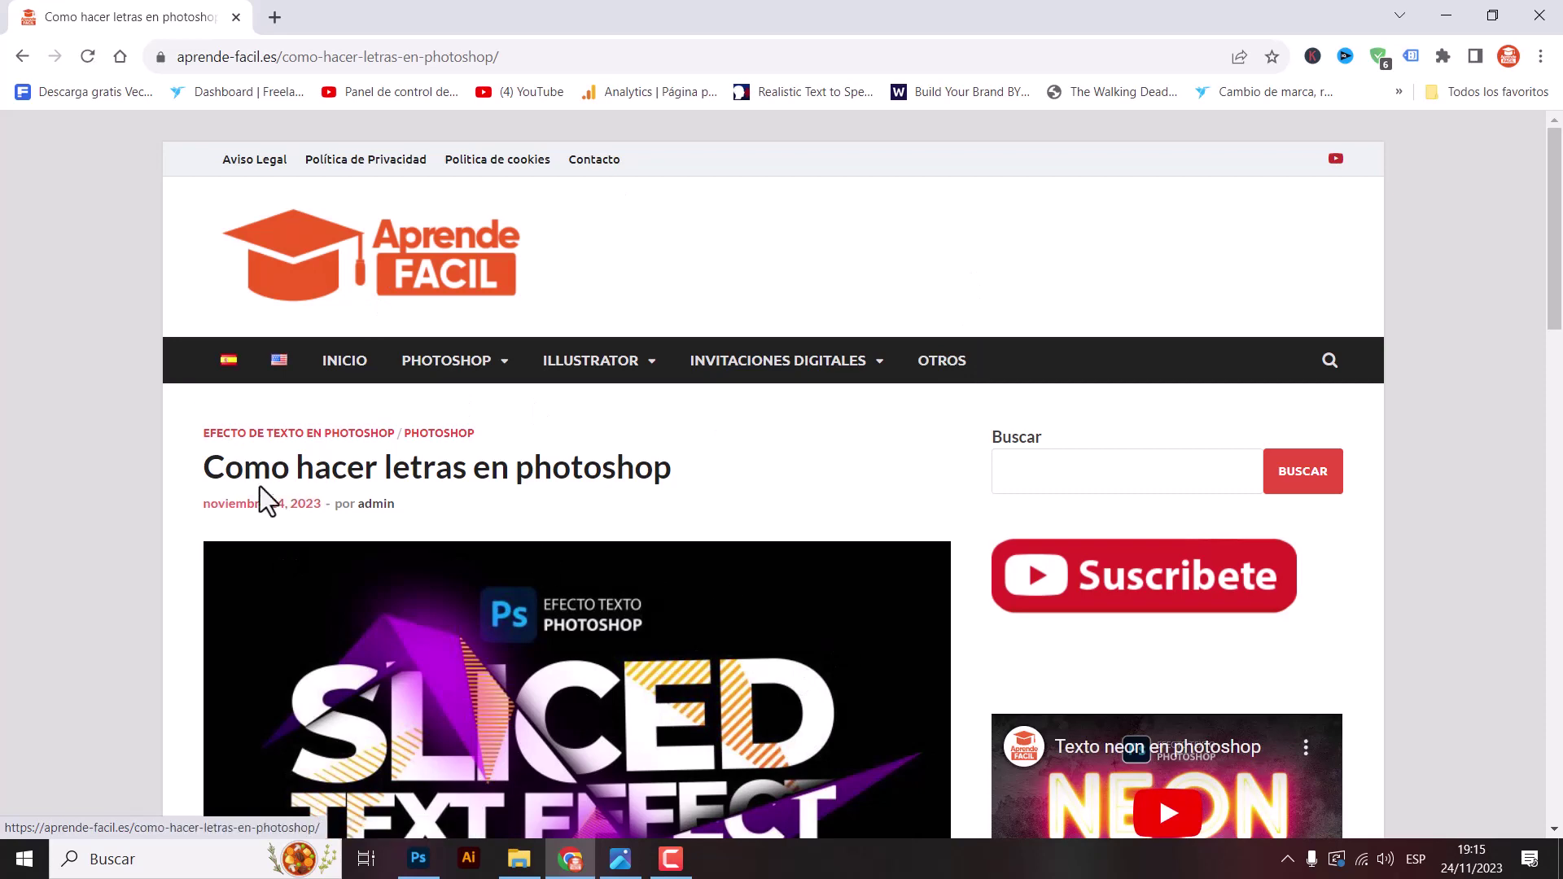
{"action": "scroll", "coordinate": [837, 453], "scroll_direction": "down", "scroll_amount": 5}
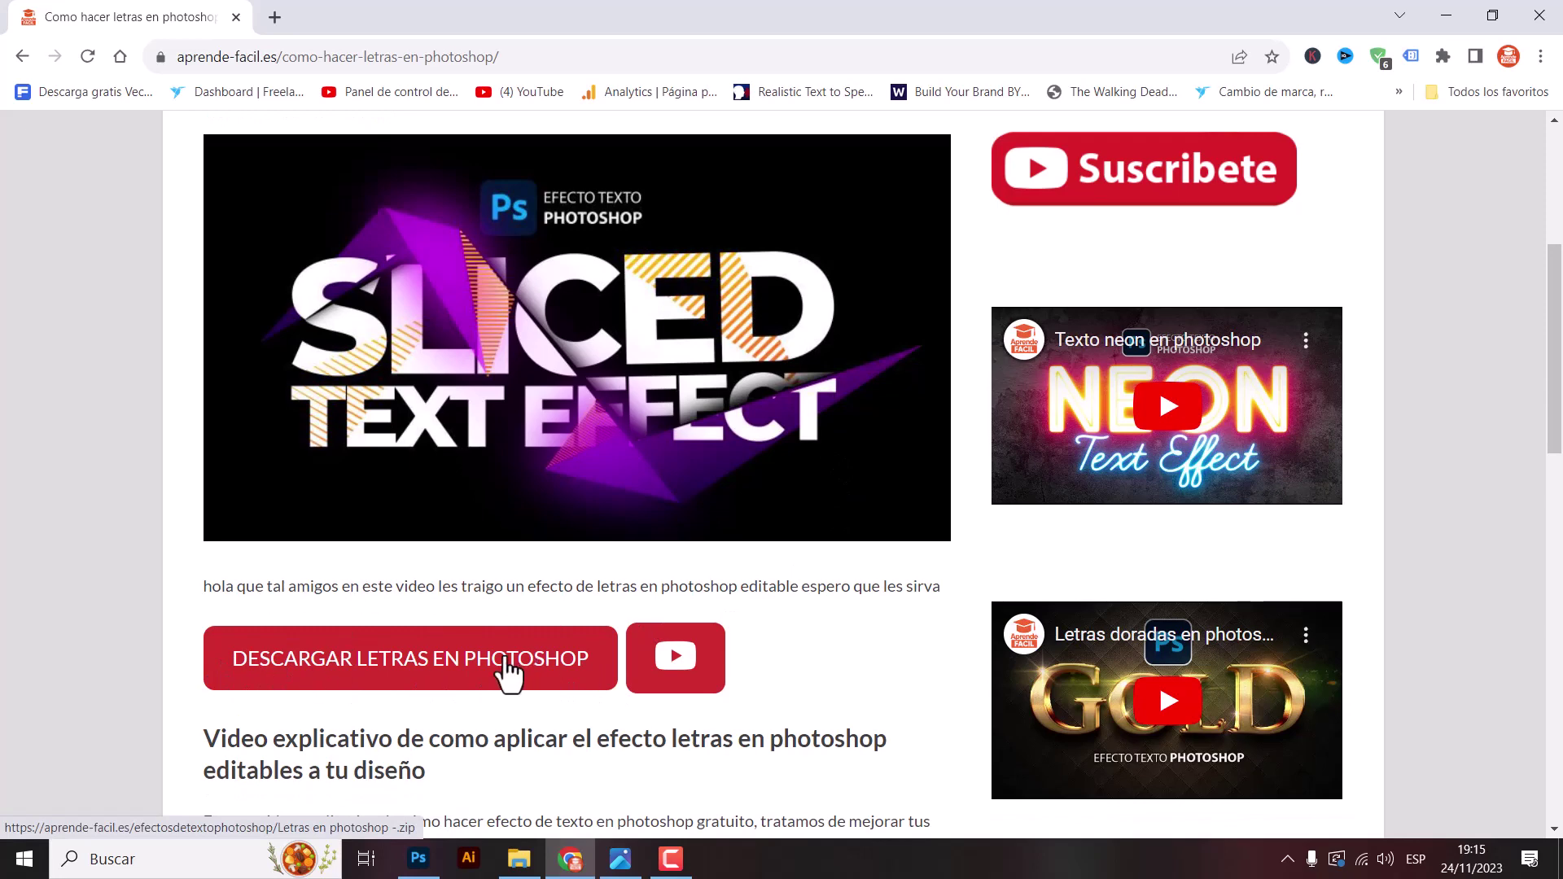
Step: Download the DESCARGAR LETRAS EN PHOTOSHOP zip and save it to Escritorio
{"action": "left_click", "coordinate": [518, 654]}
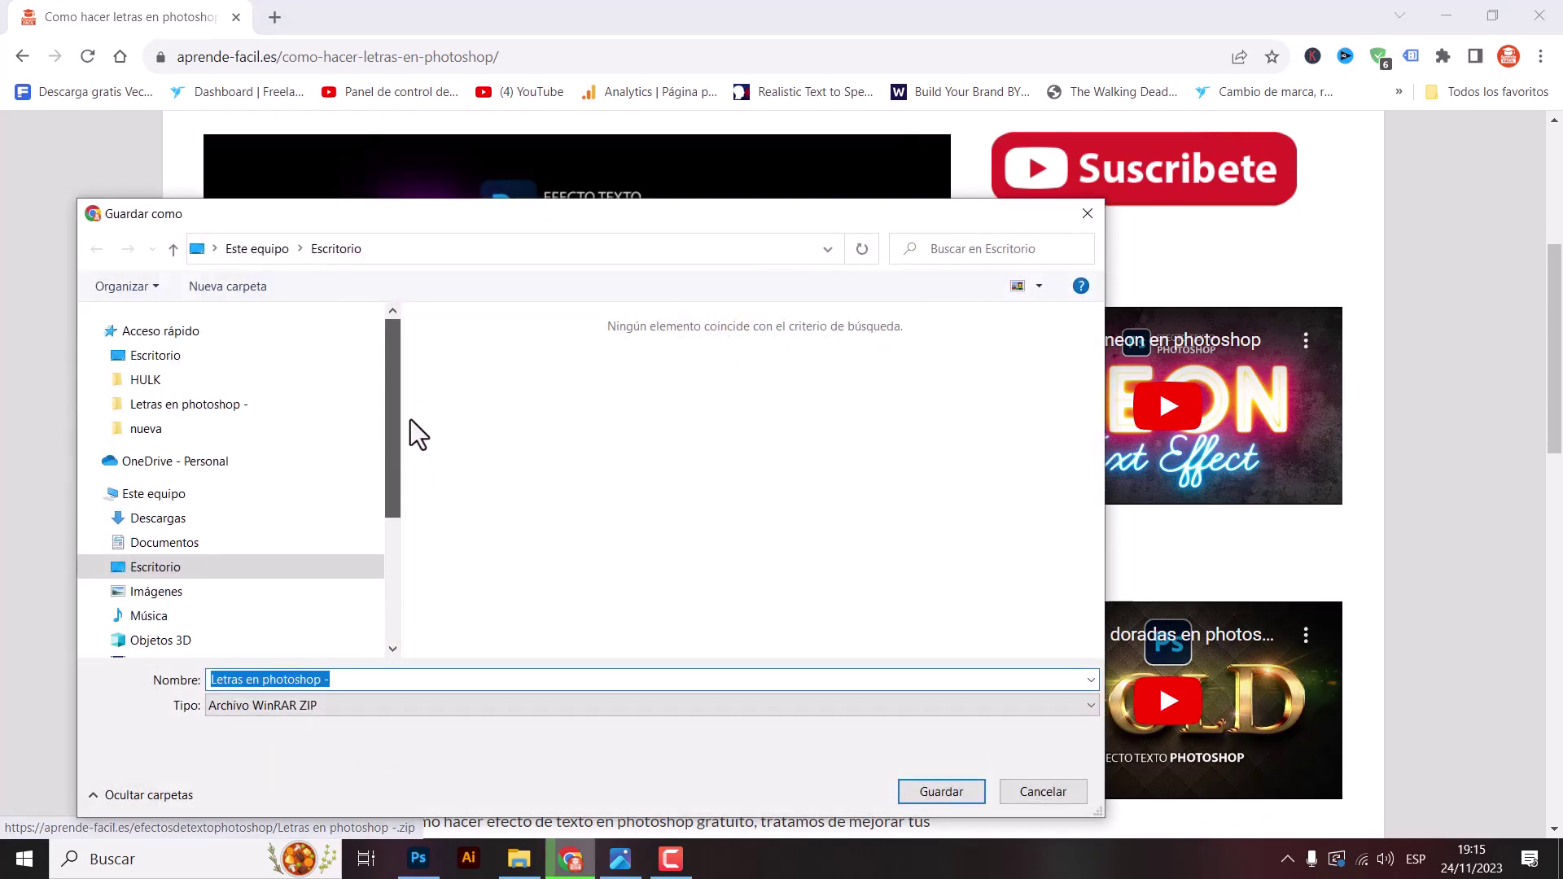
{"action": "left_click", "coordinate": [155, 356]}
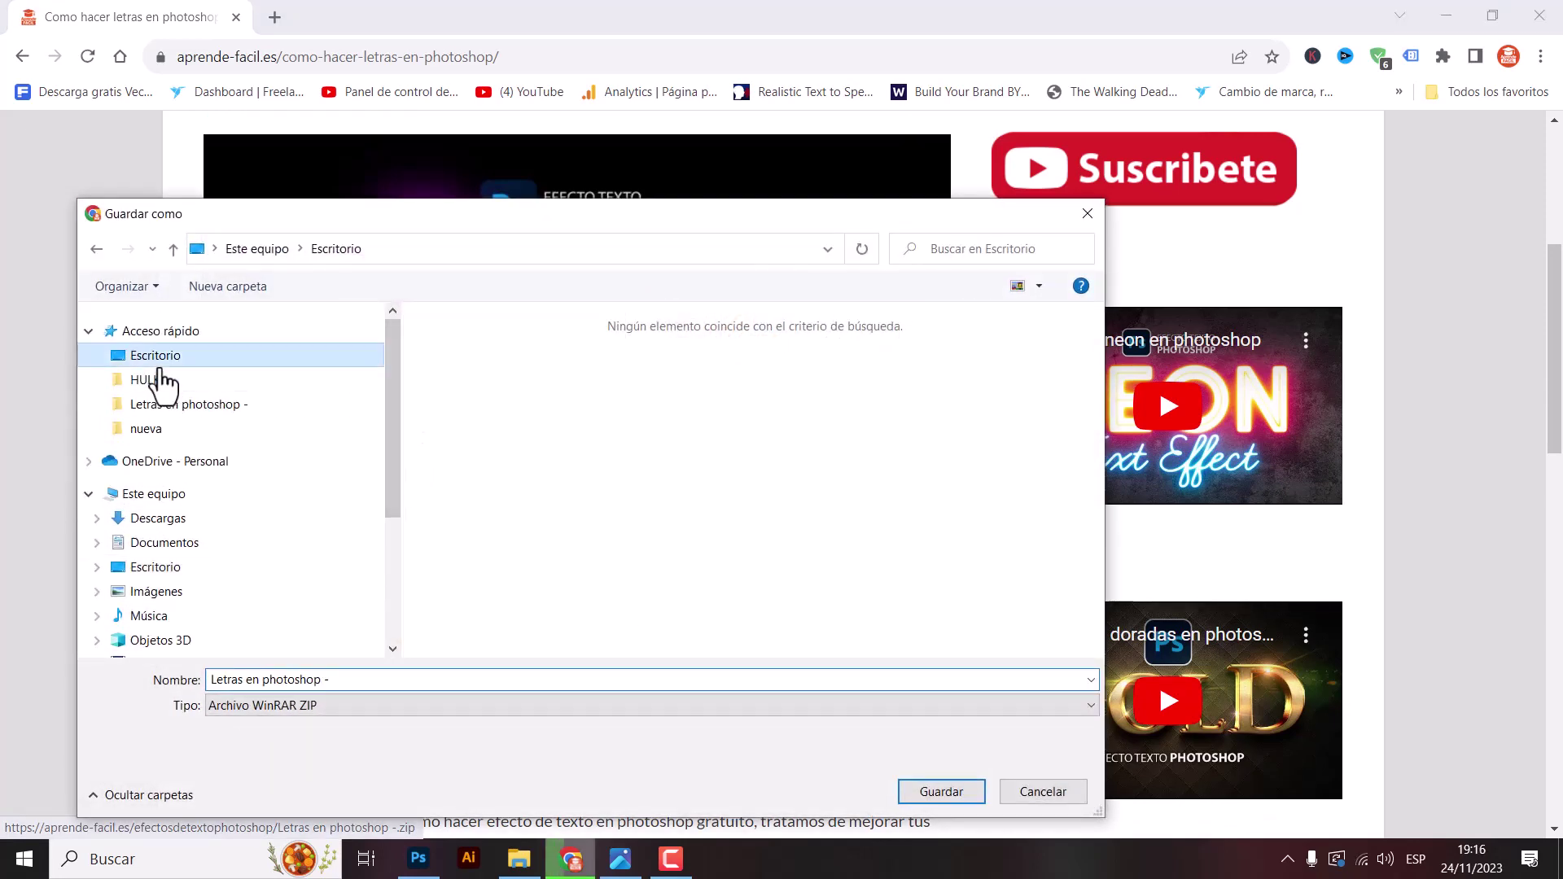
{"action": "left_click", "coordinate": [950, 794]}
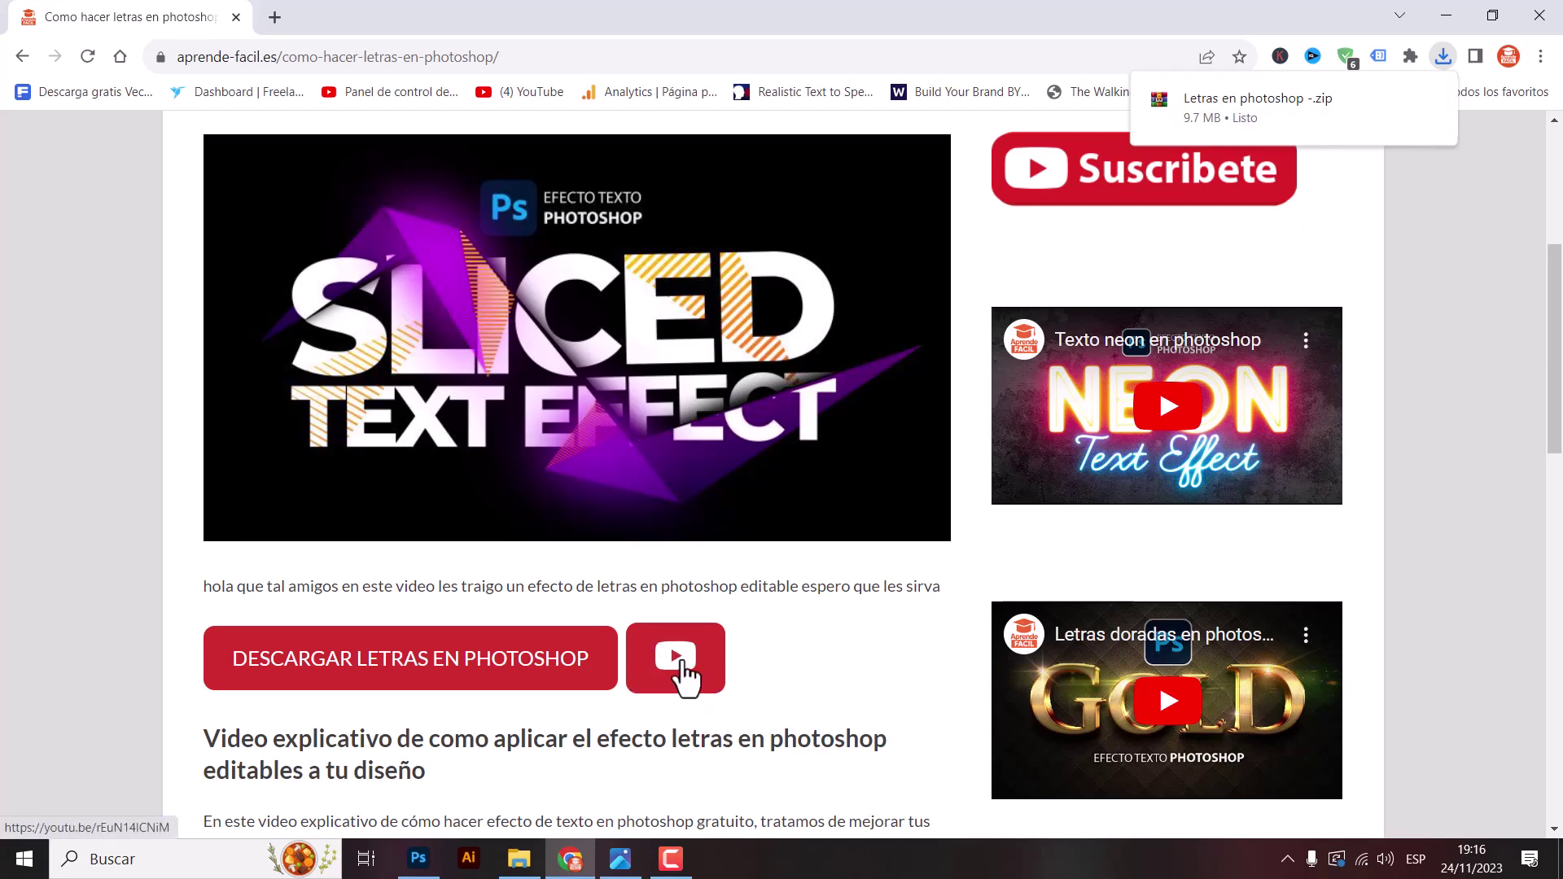
Step: Open the EFECTO DE TEXTO EN PHOTOSHOP category page
{"action": "scroll", "coordinate": [754, 646], "scroll_direction": "down", "scroll_amount": 6}
{"action": "scroll", "coordinate": [564, 565], "scroll_direction": "down", "scroll_amount": 2}
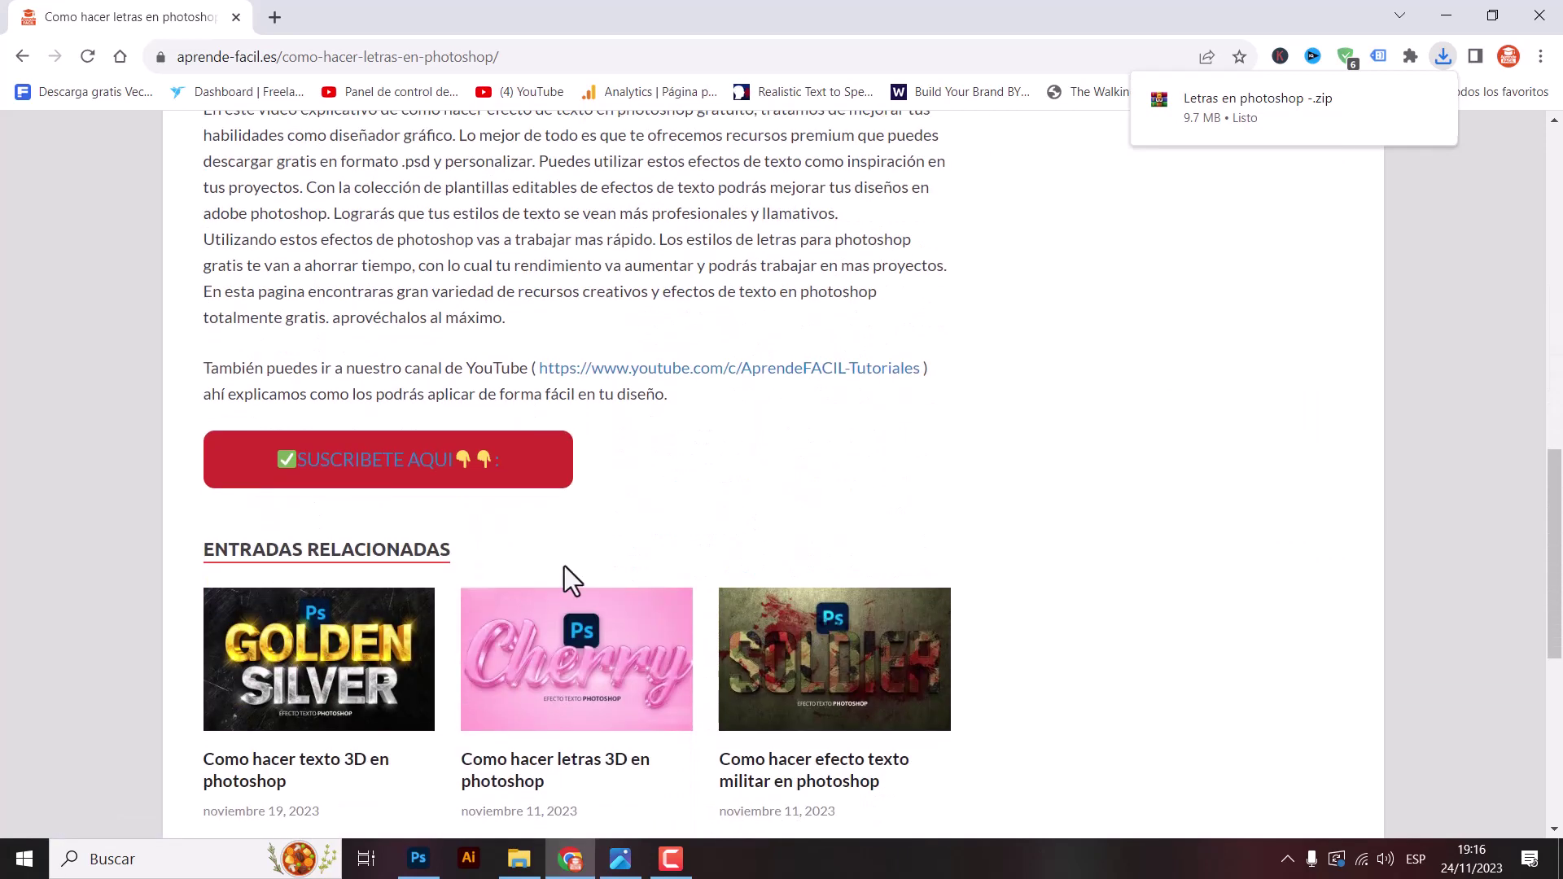
{"action": "scroll", "coordinate": [774, 643], "scroll_direction": "up", "scroll_amount": 5}
{"action": "scroll", "coordinate": [692, 621], "scroll_direction": "up", "scroll_amount": 6}
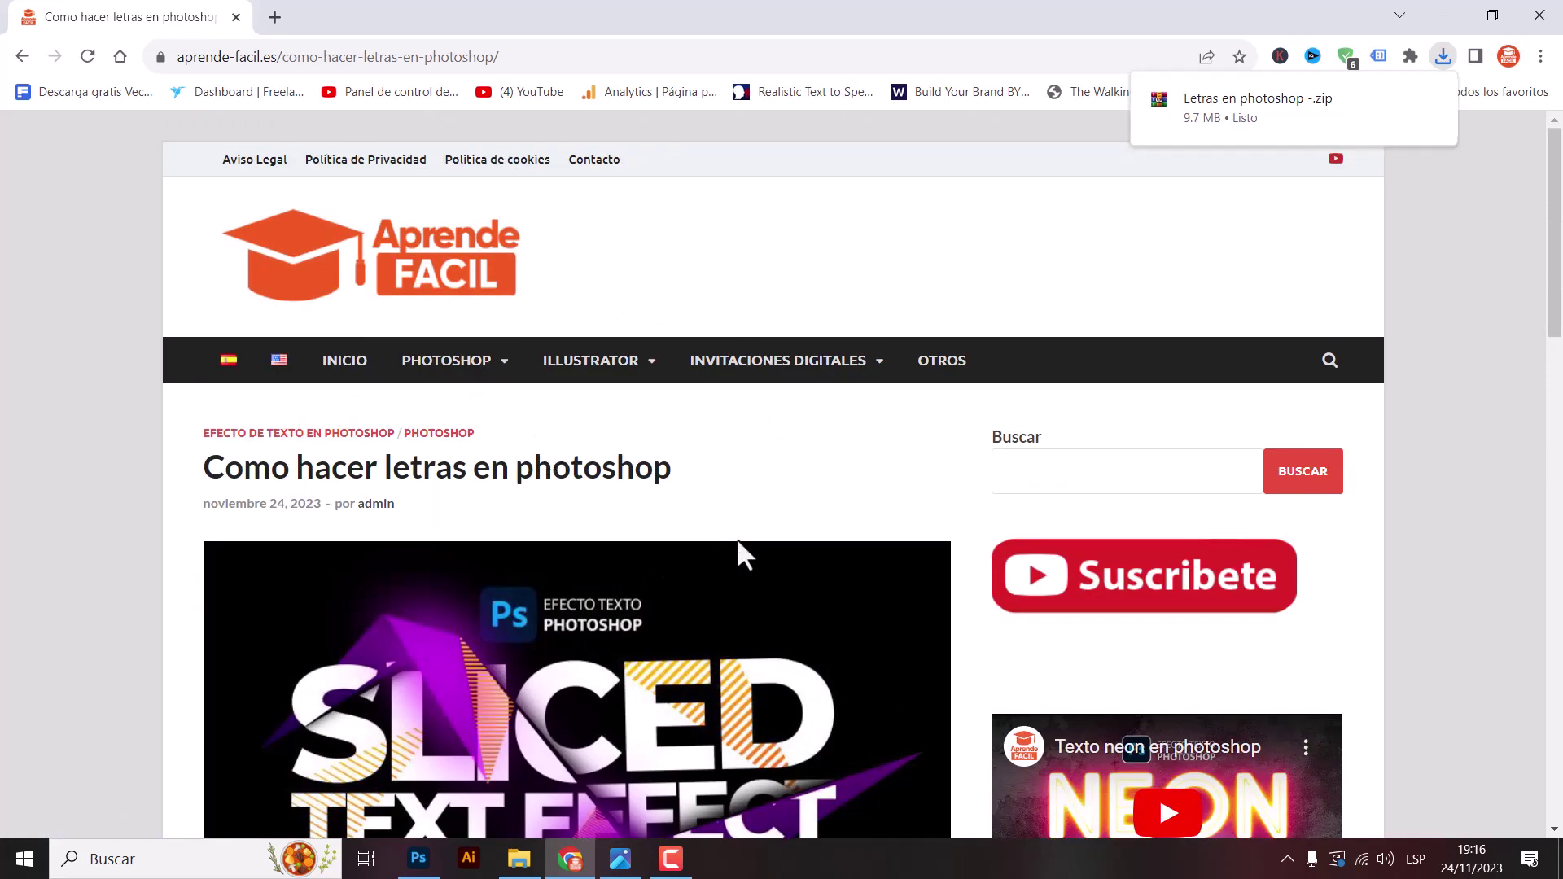
{"action": "mouse_move", "coordinate": [447, 360]}
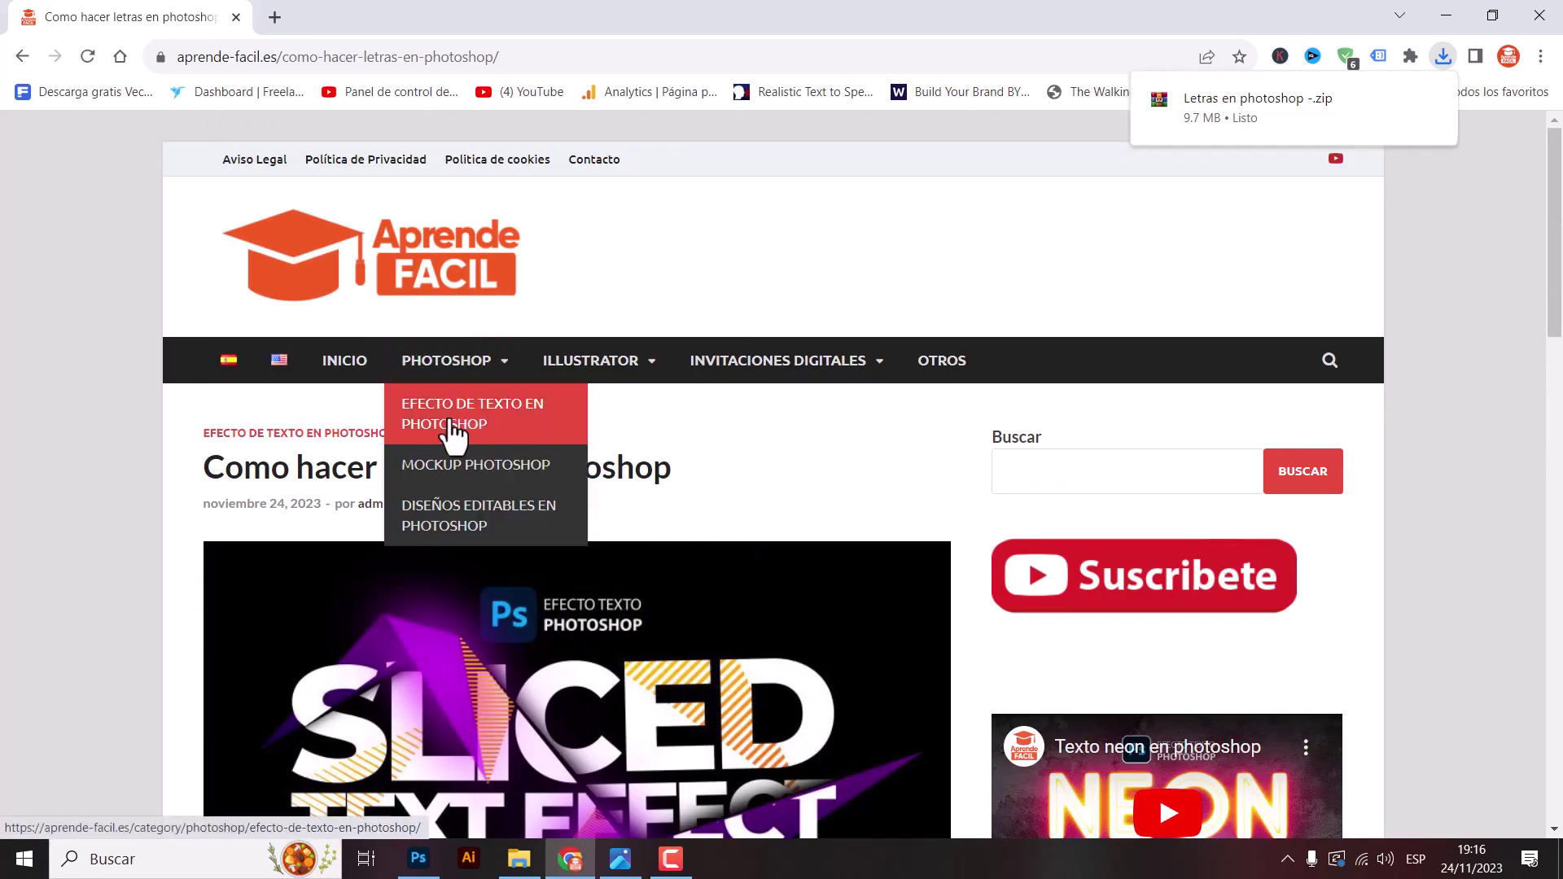
{"action": "left_click", "coordinate": [452, 419]}
Step: Browse to page 2 of the text-effect posts
{"action": "scroll", "coordinate": [1009, 505], "scroll_direction": "down", "scroll_amount": 1}
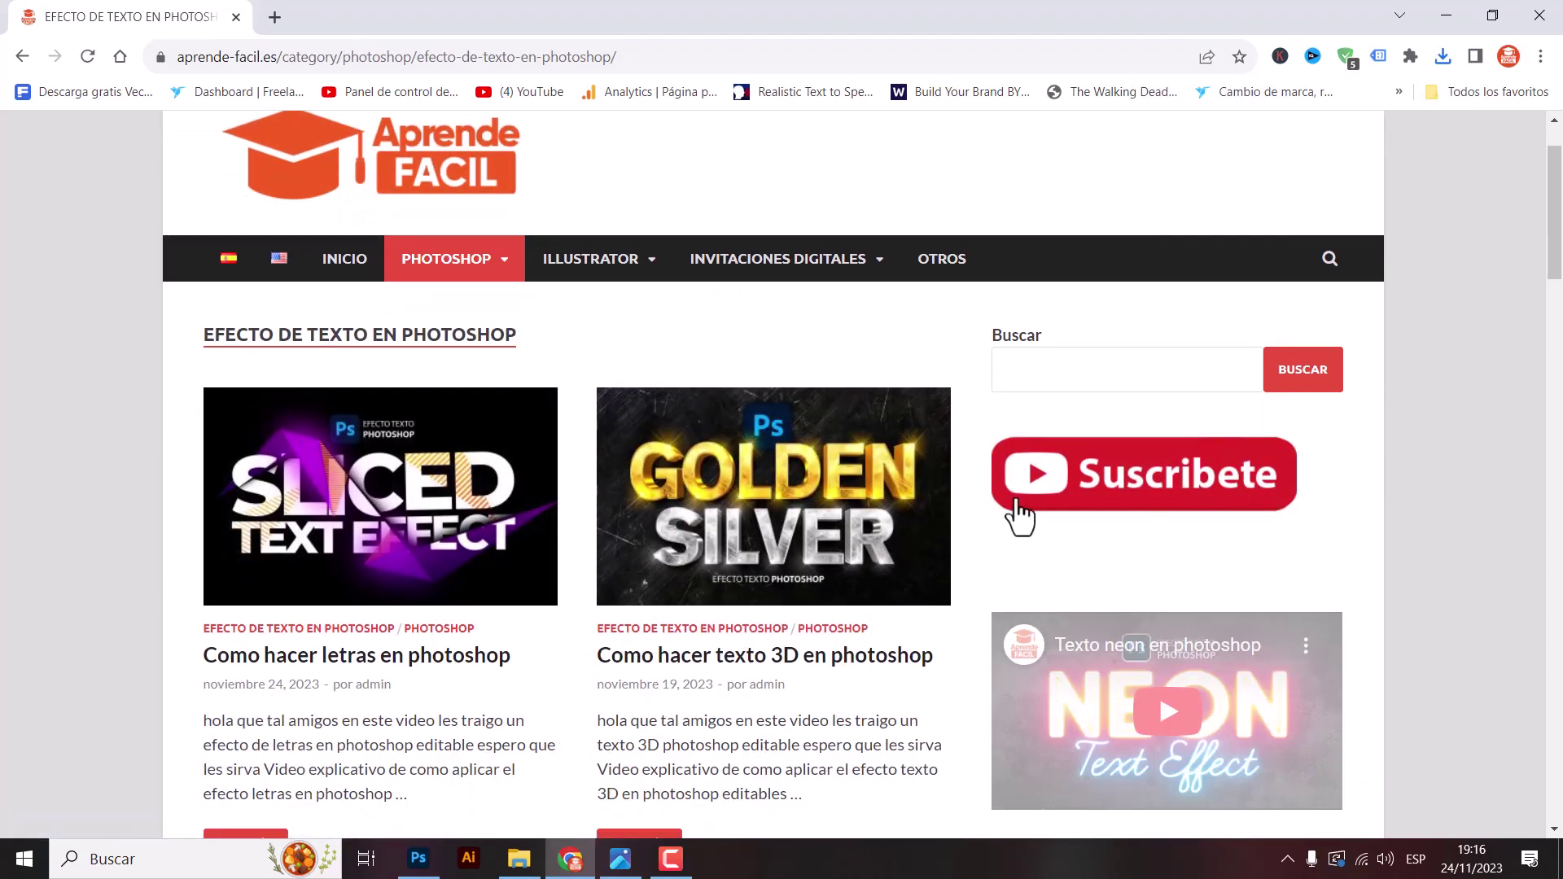
{"action": "scroll", "coordinate": [987, 513], "scroll_direction": "down", "scroll_amount": 1}
{"action": "scroll", "coordinate": [954, 489], "scroll_direction": "down", "scroll_amount": 1}
{"action": "scroll", "coordinate": [954, 488], "scroll_direction": "down", "scroll_amount": 3}
{"action": "scroll", "coordinate": [954, 488], "scroll_direction": "down", "scroll_amount": 4}
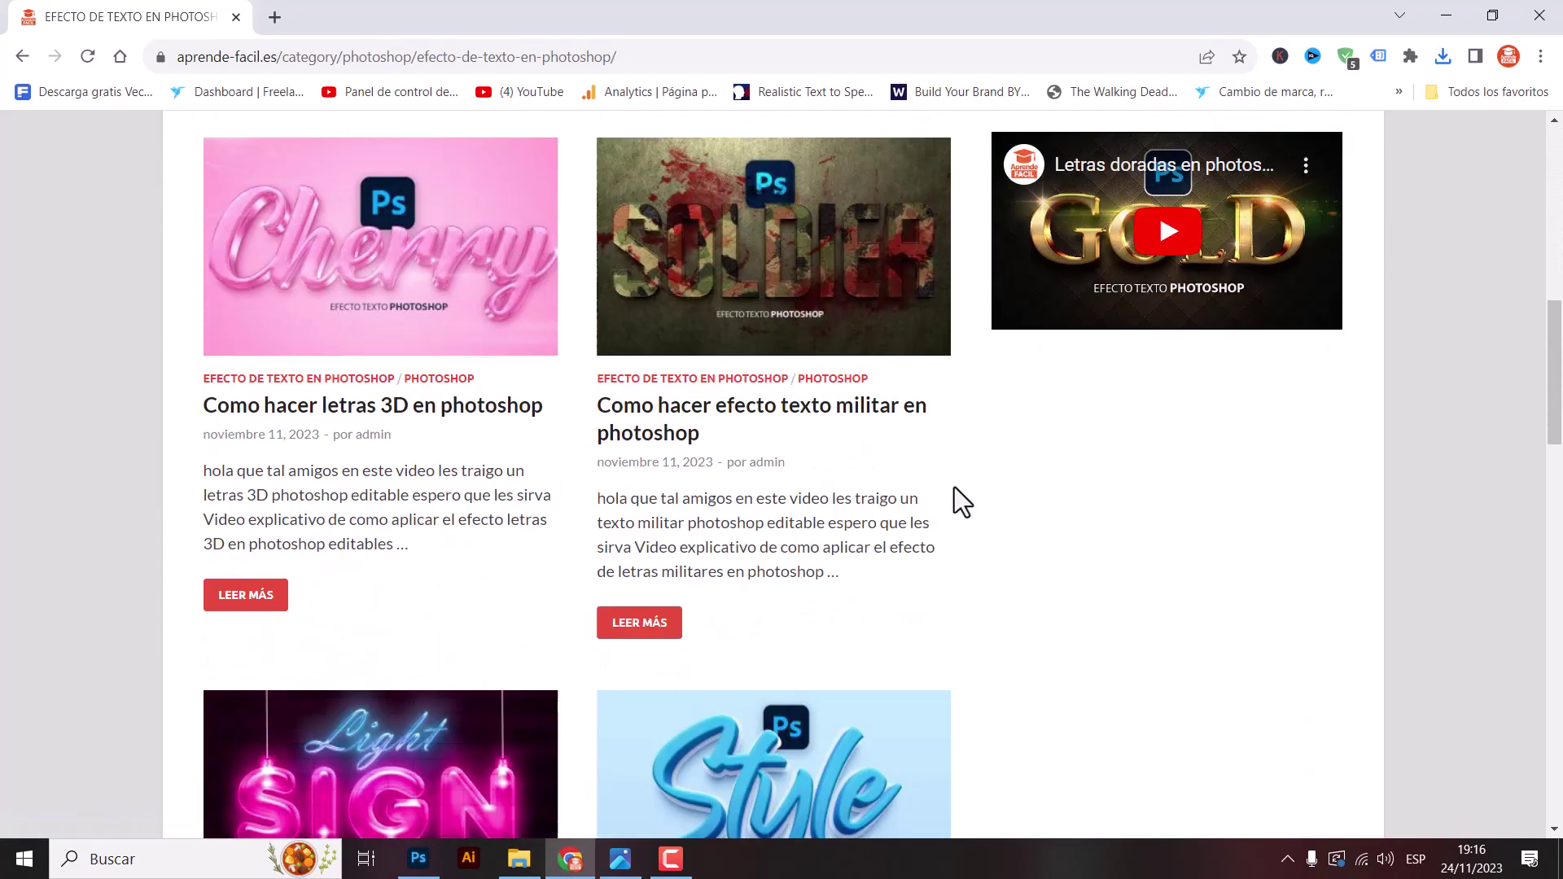
{"action": "scroll", "coordinate": [954, 487], "scroll_direction": "down", "scroll_amount": 3}
{"action": "scroll", "coordinate": [954, 487], "scroll_direction": "down", "scroll_amount": 3}
{"action": "scroll", "coordinate": [973, 487], "scroll_direction": "down", "scroll_amount": 4}
{"action": "scroll", "coordinate": [981, 487], "scroll_direction": "down", "scroll_amount": 3}
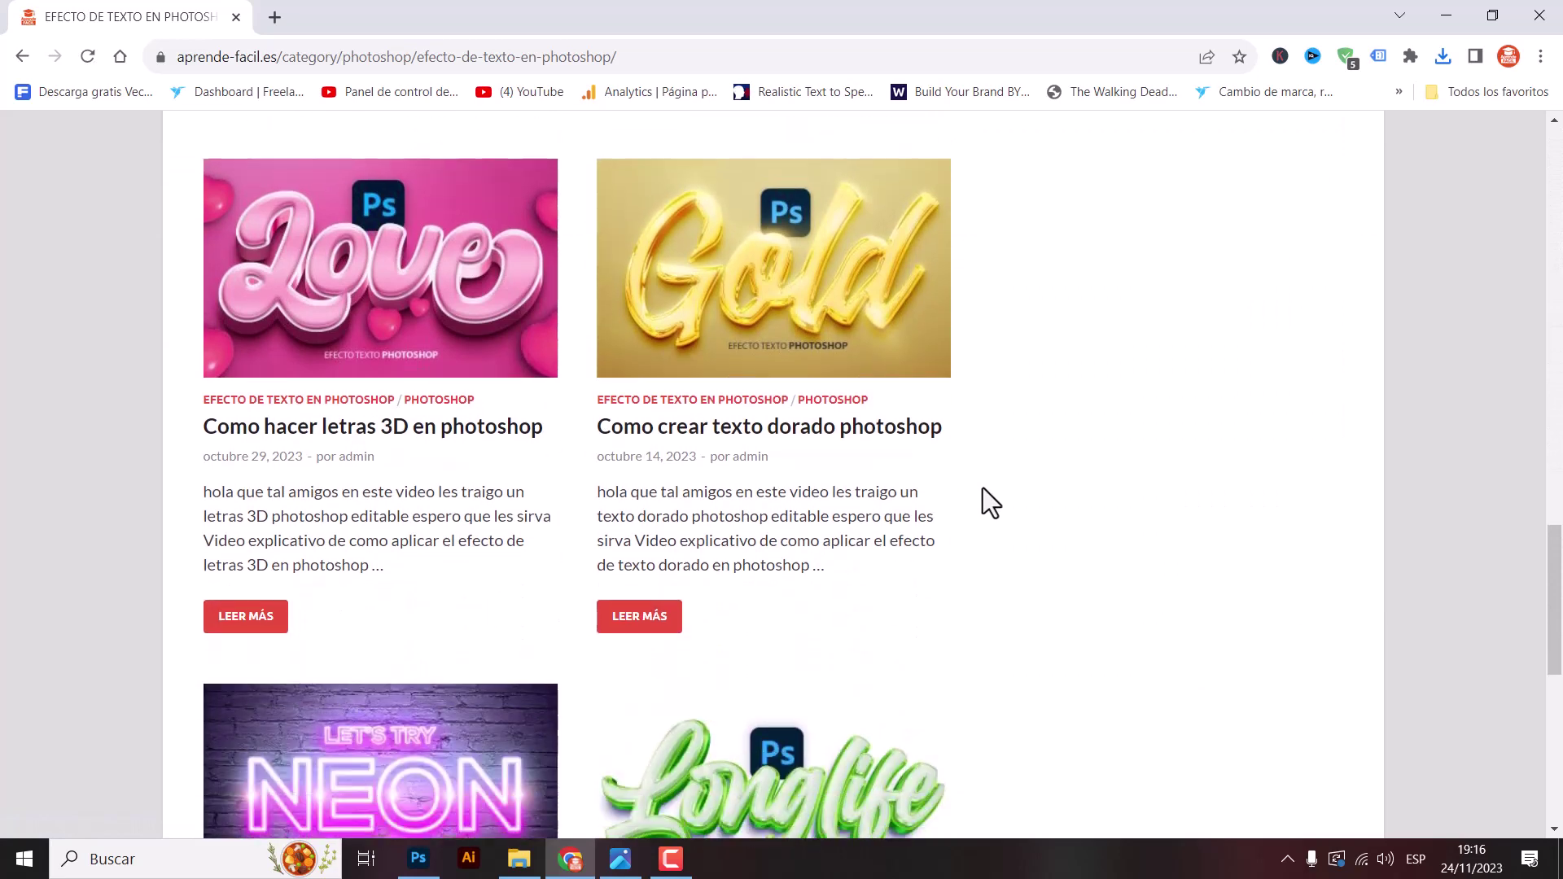
{"action": "scroll", "coordinate": [983, 486], "scroll_direction": "down", "scroll_amount": 2}
{"action": "scroll", "coordinate": [983, 489], "scroll_direction": "down", "scroll_amount": 3}
{"action": "scroll", "coordinate": [984, 488], "scroll_direction": "down", "scroll_amount": 2}
{"action": "scroll", "coordinate": [984, 496], "scroll_direction": "down", "scroll_amount": 2}
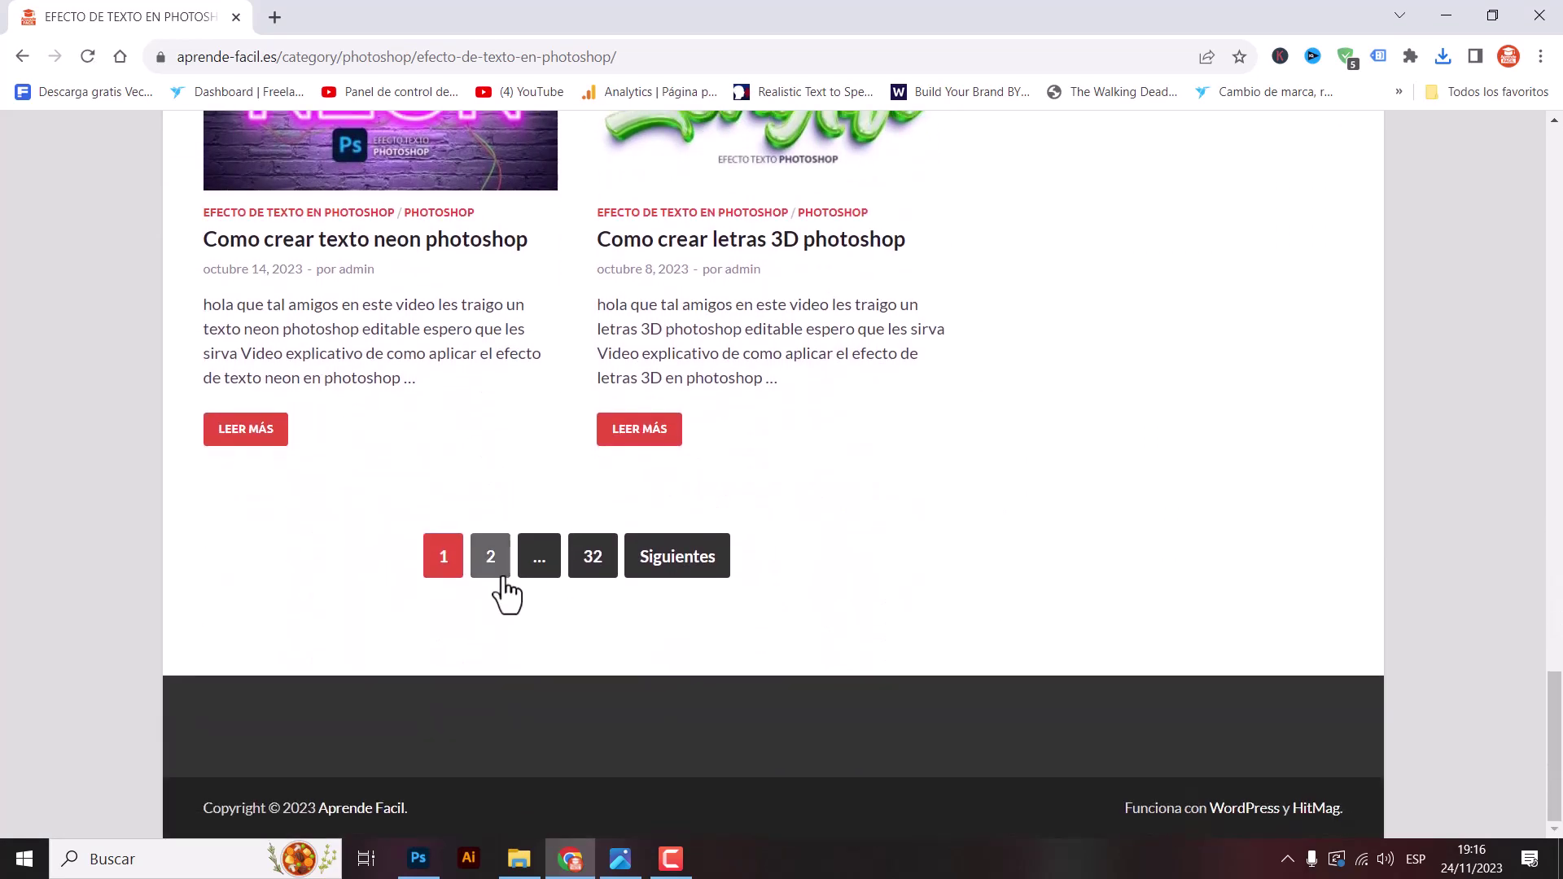
{"action": "left_click", "coordinate": [716, 561]}
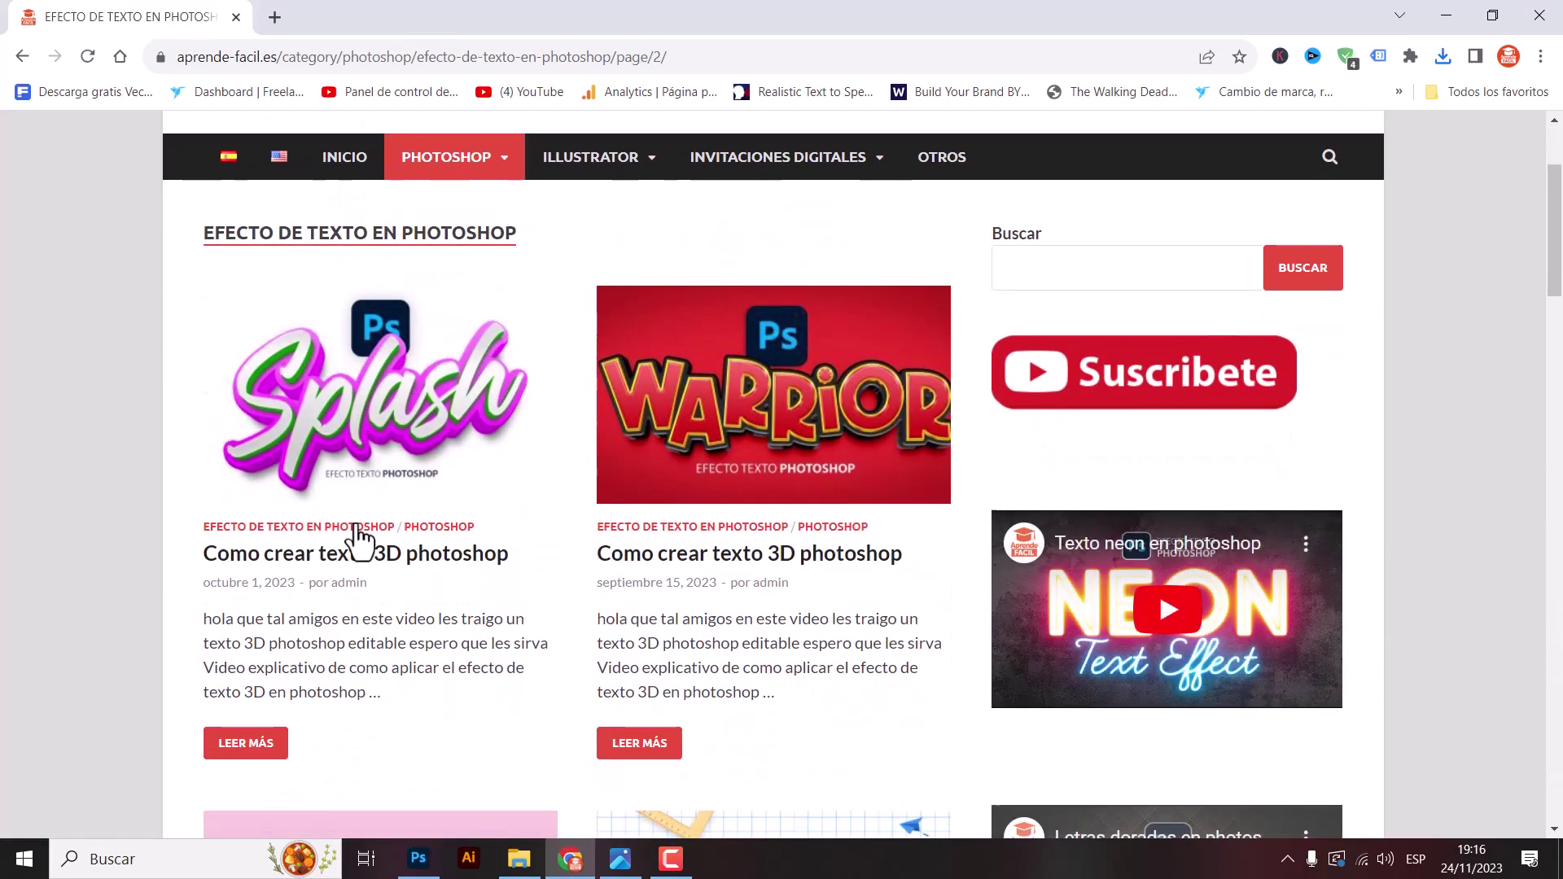
Step: Look through the Splash 3D text article, then minimize Chrome
{"action": "left_click", "coordinate": [356, 553]}
{"action": "scroll", "coordinate": [896, 513], "scroll_direction": "down", "scroll_amount": 5}
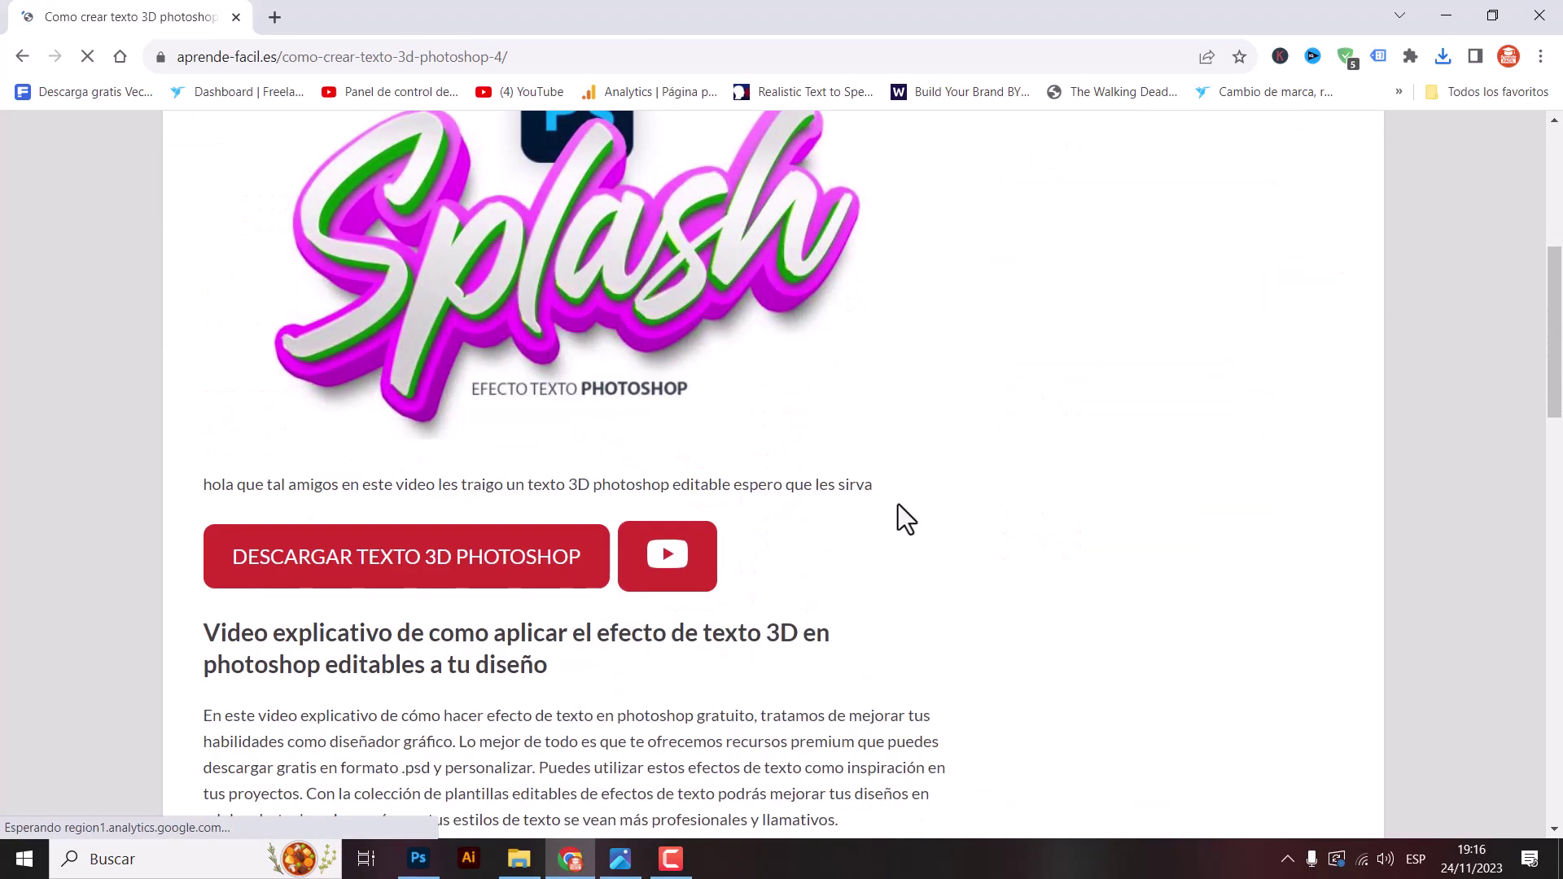
{"action": "scroll", "coordinate": [904, 509], "scroll_direction": "down", "scroll_amount": 5}
{"action": "scroll", "coordinate": [912, 505], "scroll_direction": "down", "scroll_amount": 3}
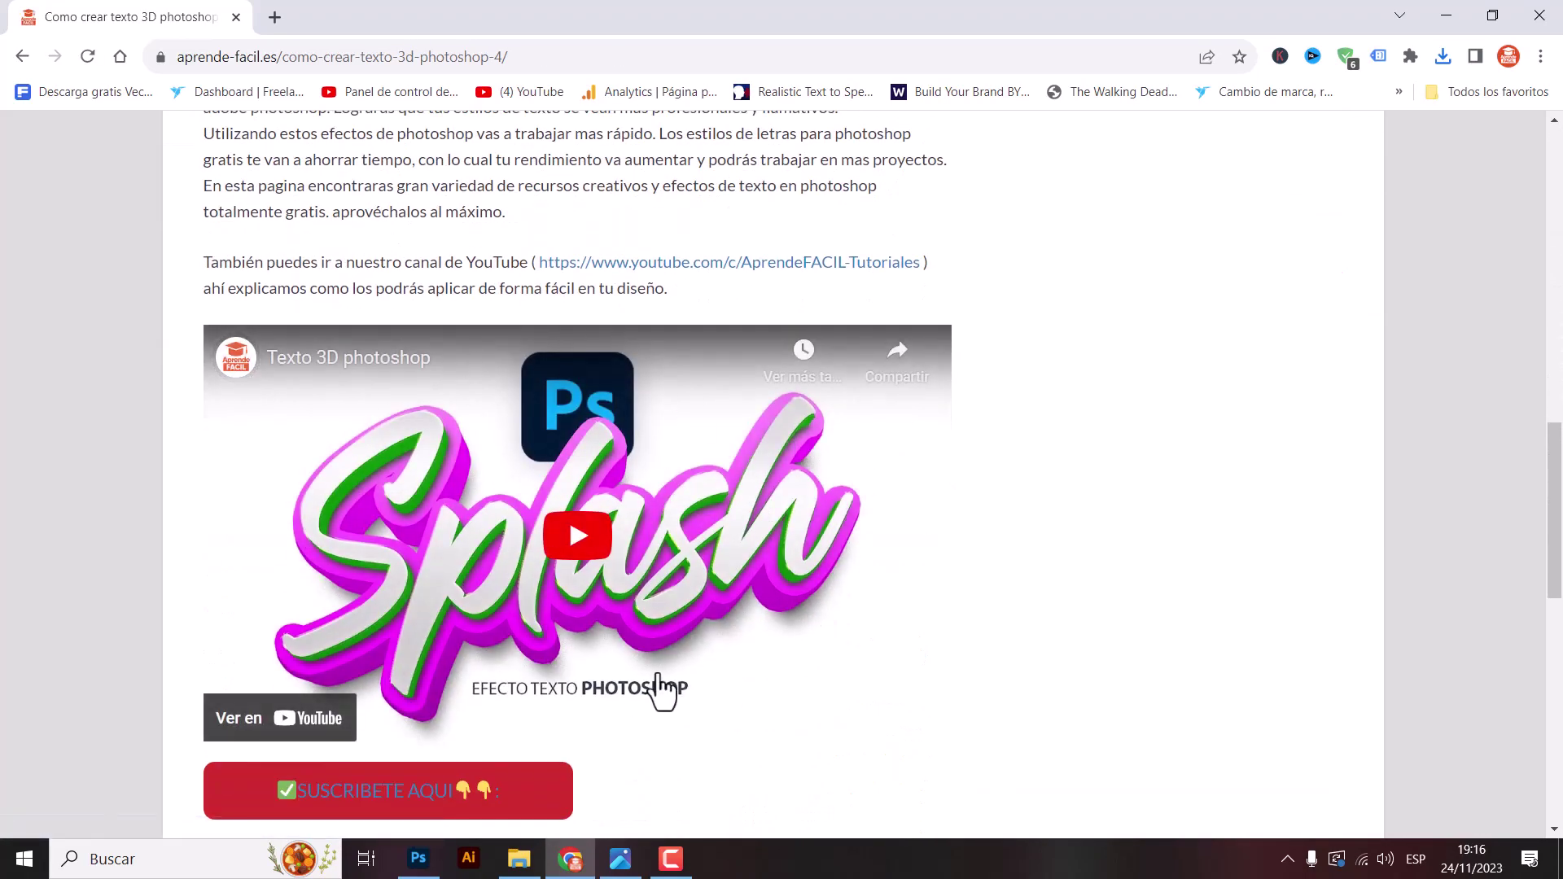
{"action": "left_click", "coordinate": [1446, 15]}
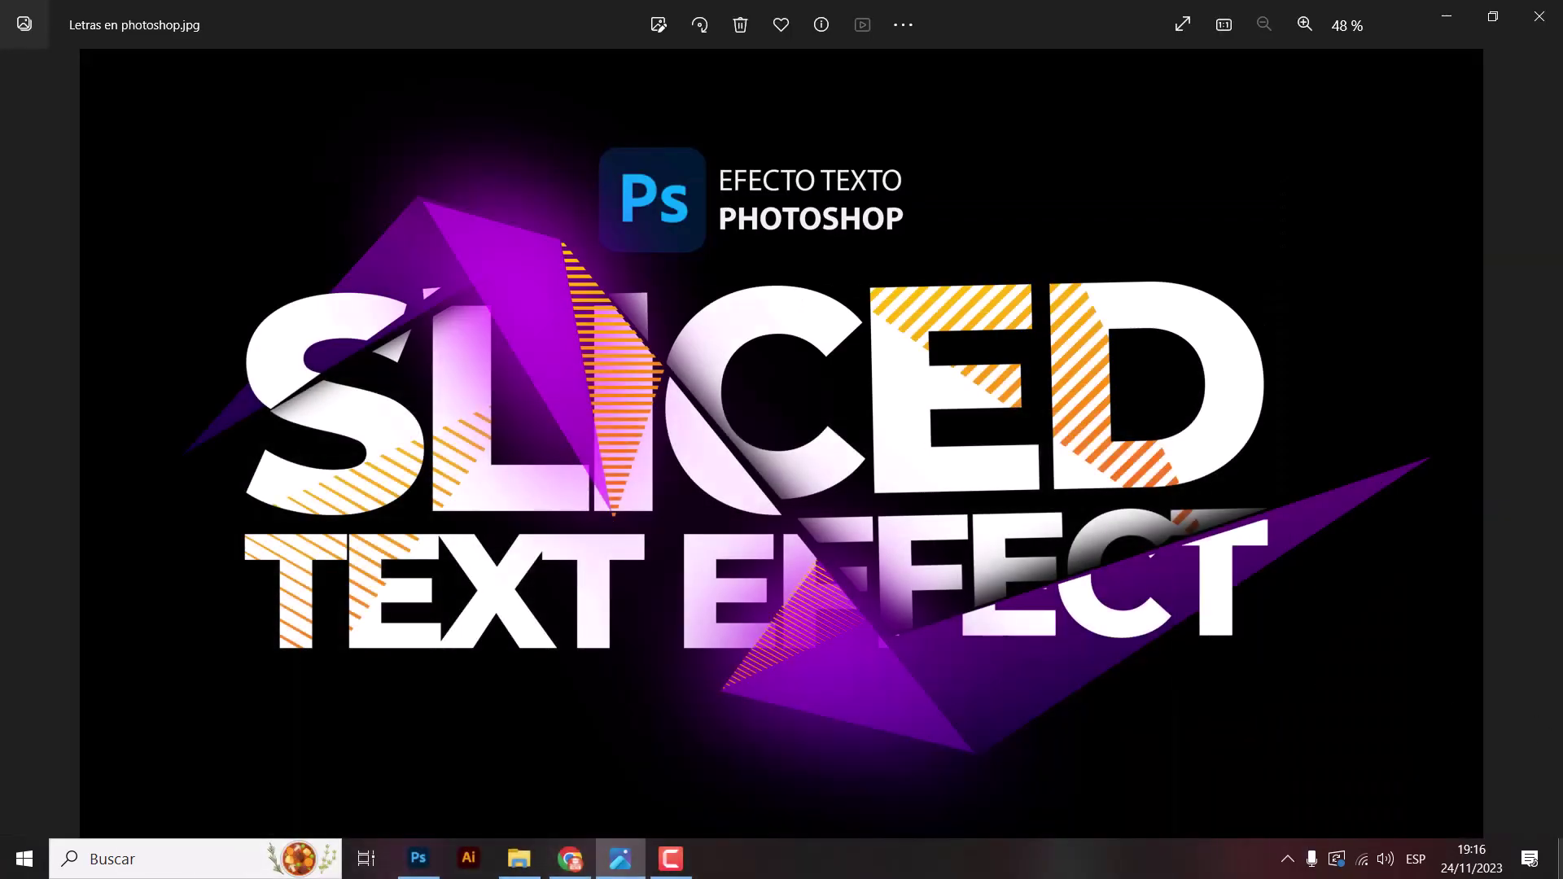
Step: Close Windows Photos, revealing the 'Letras en photoshop' ZIP on the desktop
{"action": "left_click", "coordinate": [1559, 859]}
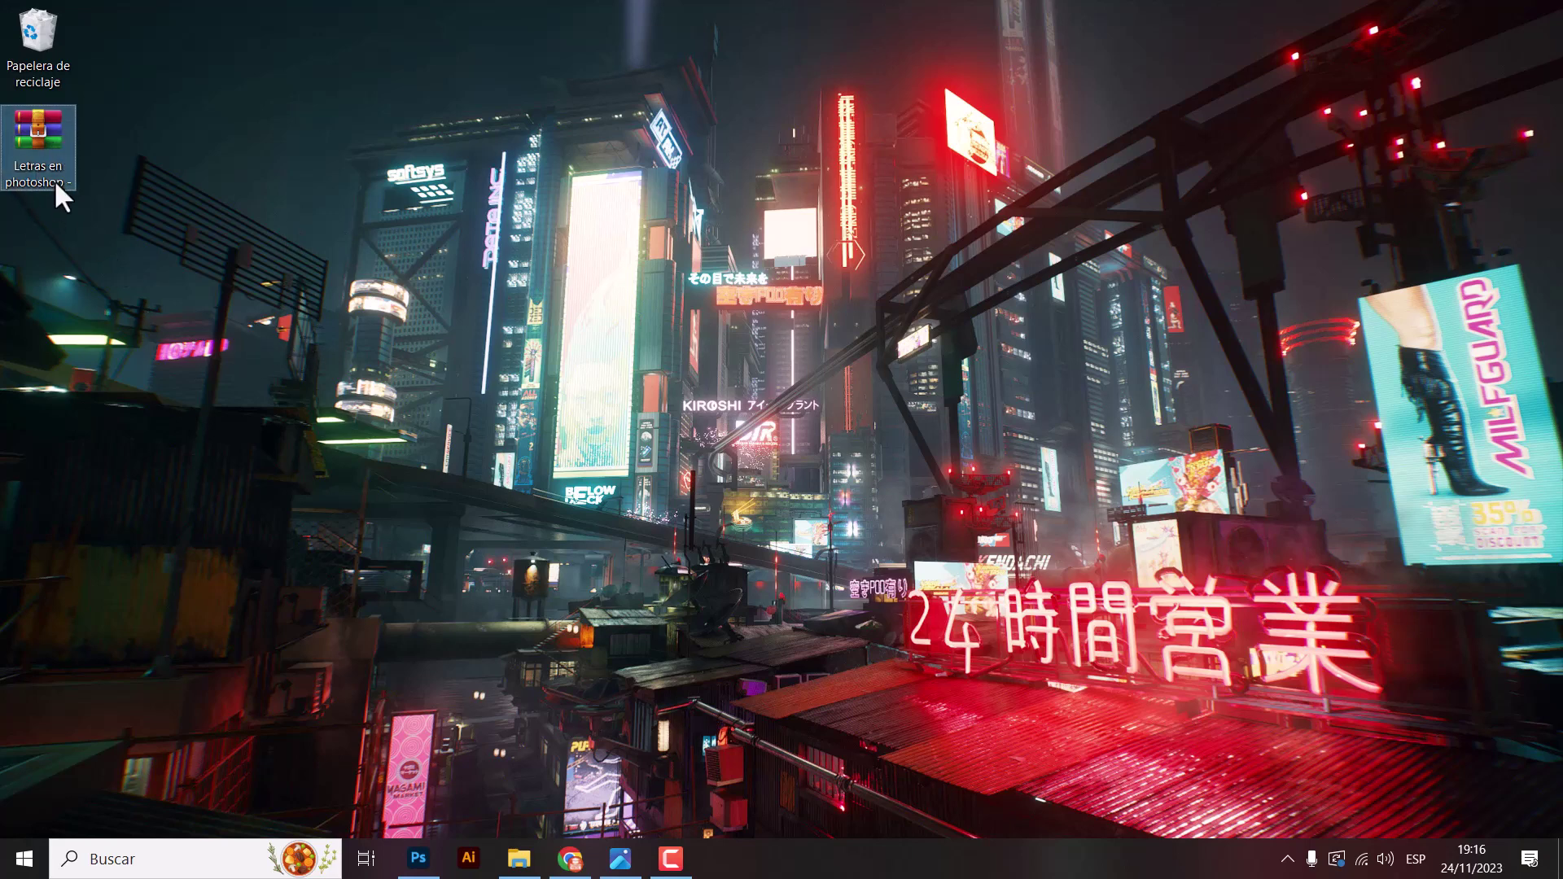
Step: Extract the ZIP with Extraer aquí, then select the new PSD and Montserrat ExtraBold font file
{"action": "right_click", "coordinate": [51, 143]}
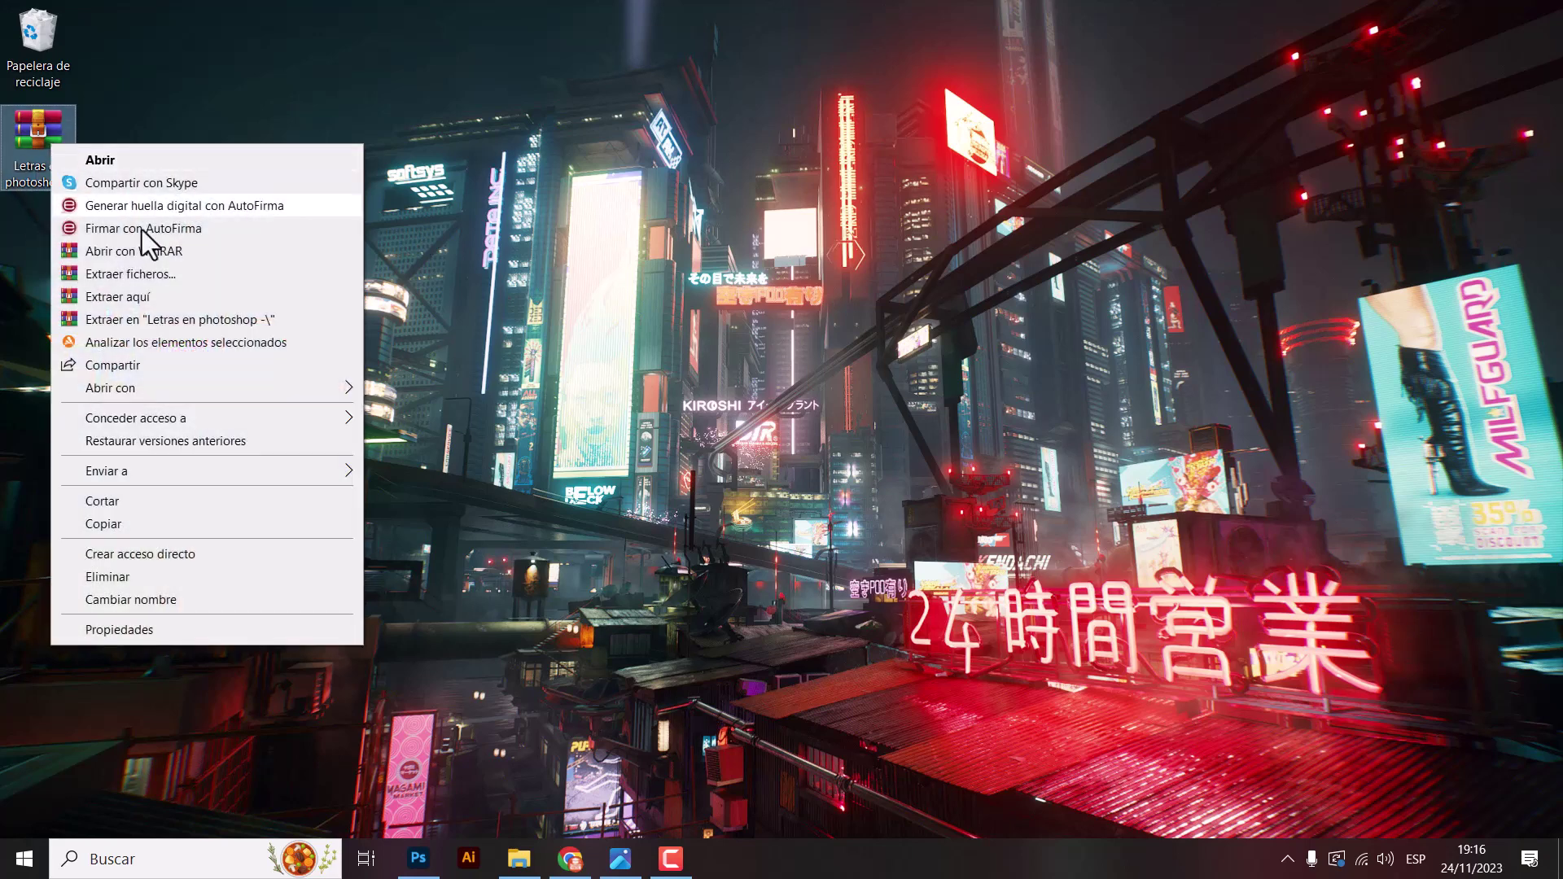
{"action": "left_click", "coordinate": [163, 298]}
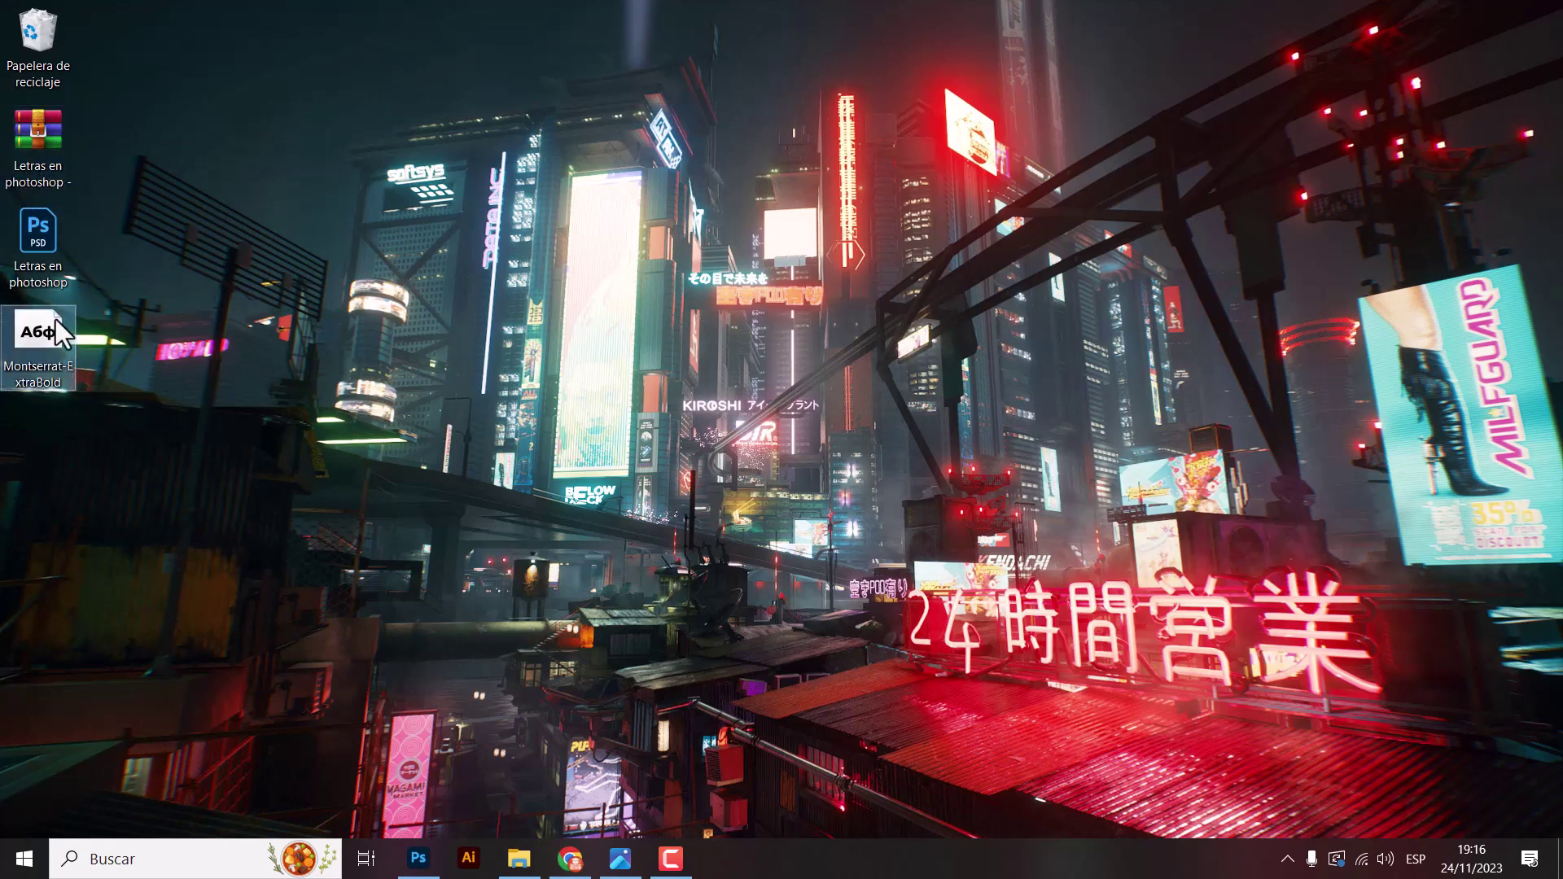
{"action": "left_click", "coordinate": [54, 254]}
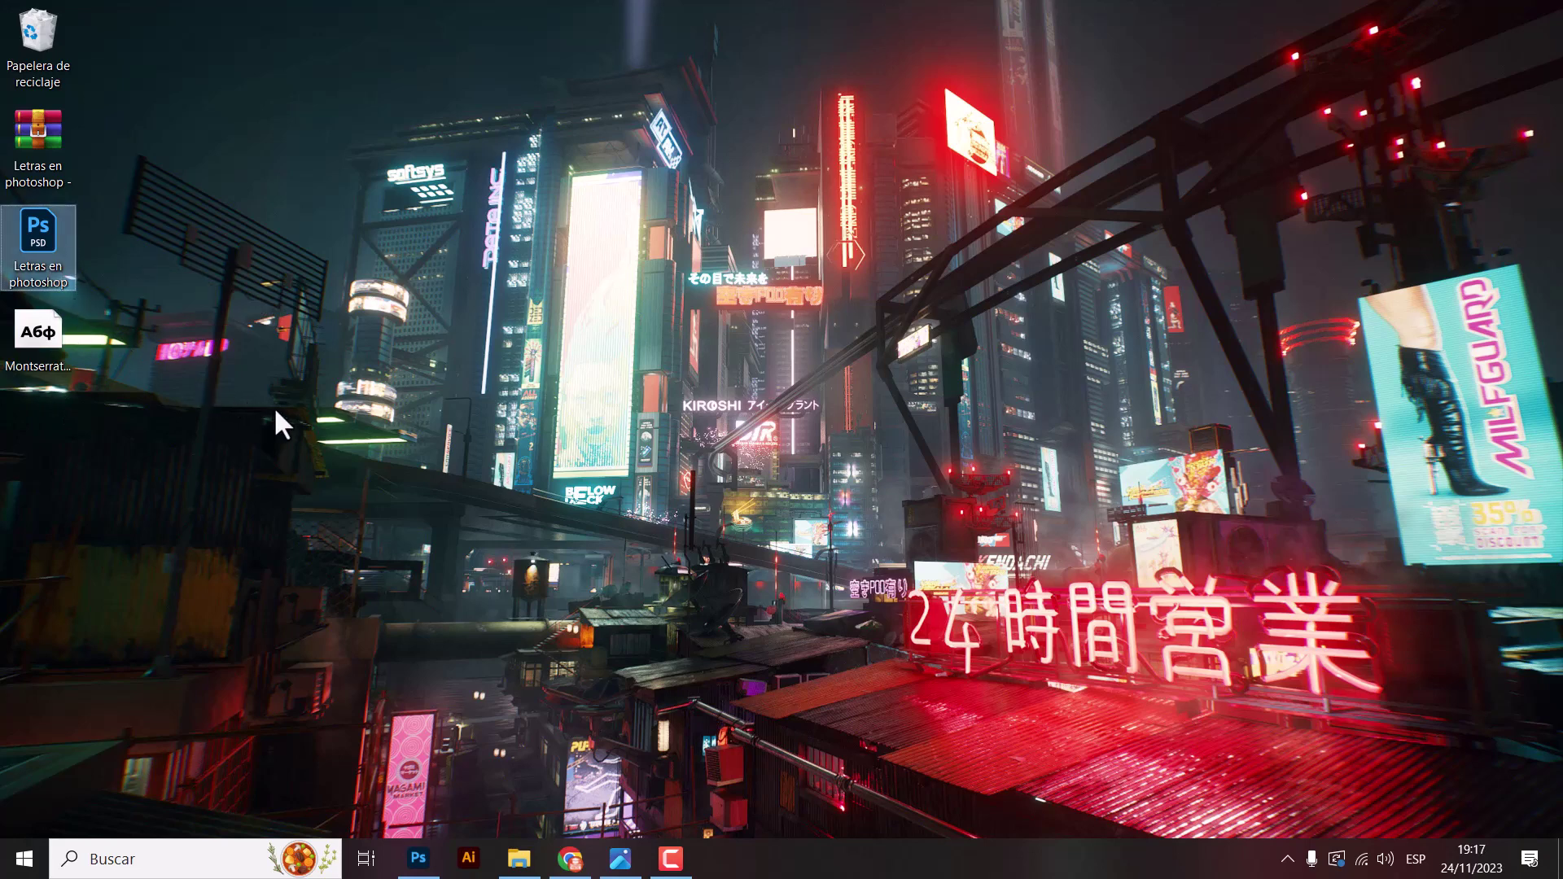
{"action": "left_click", "coordinate": [33, 342]}
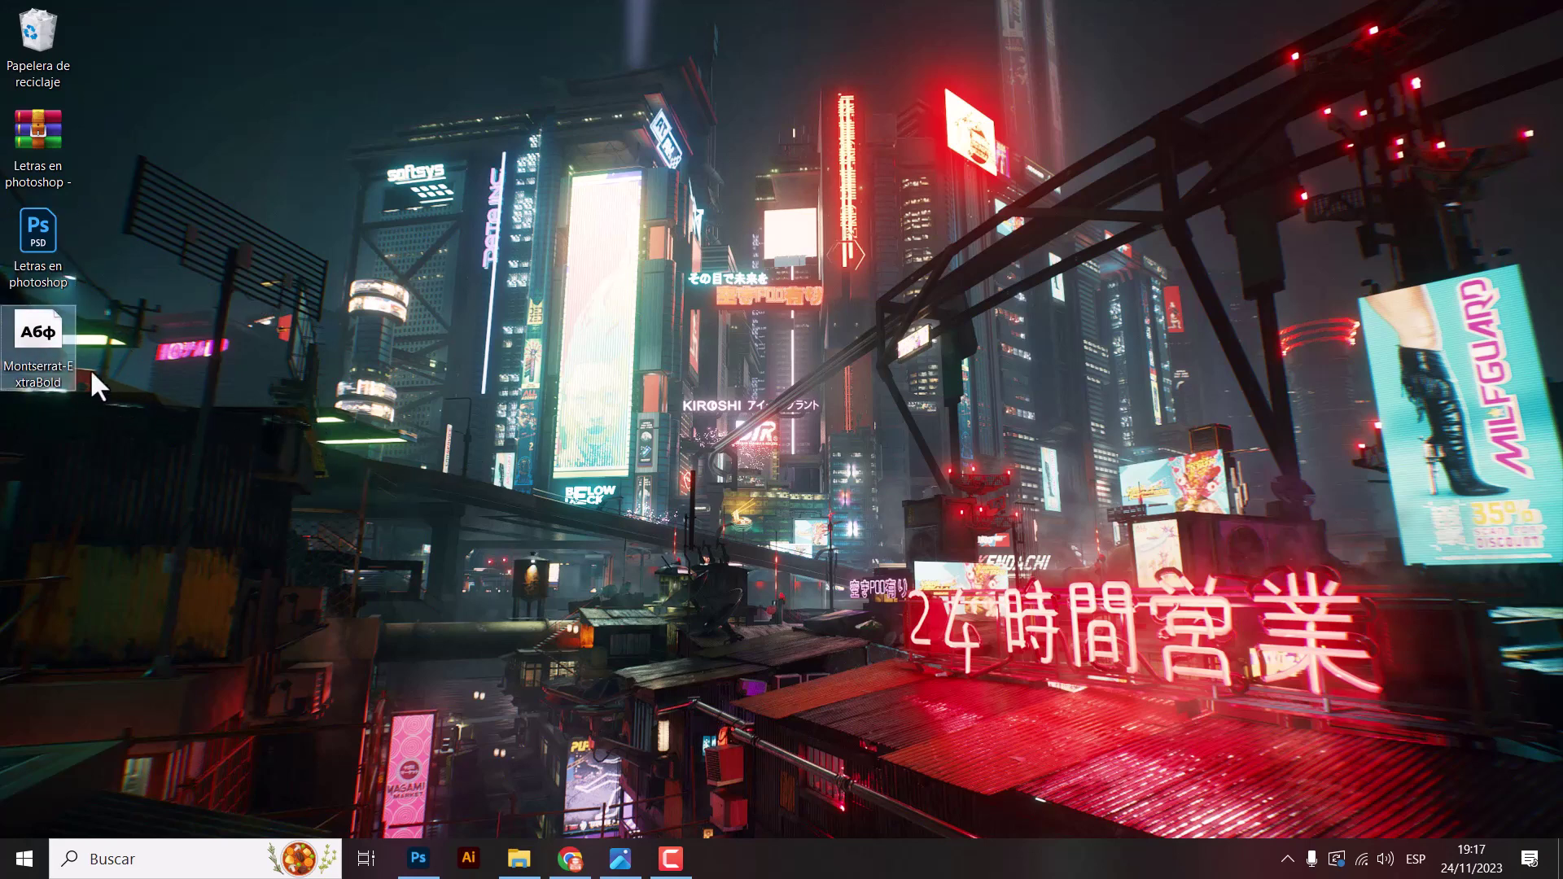
Step: Install Montserrat ExtraBold via Instalar, answer Sí to replace it, and close Font Viewer
{"action": "double_click", "coordinate": [45, 336]}
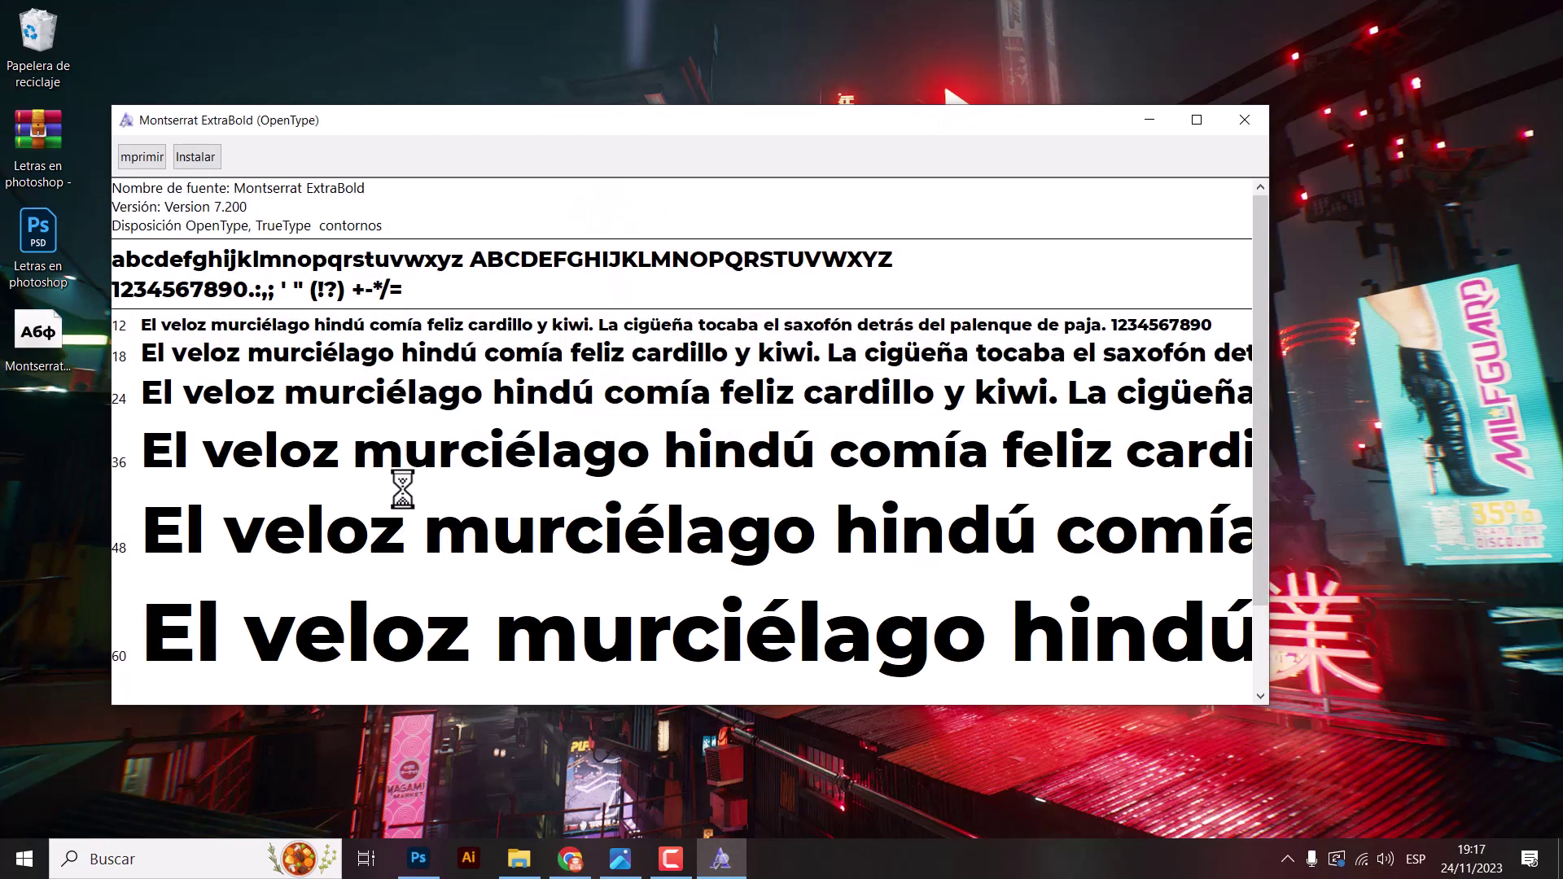
{"action": "left_click", "coordinate": [195, 157]}
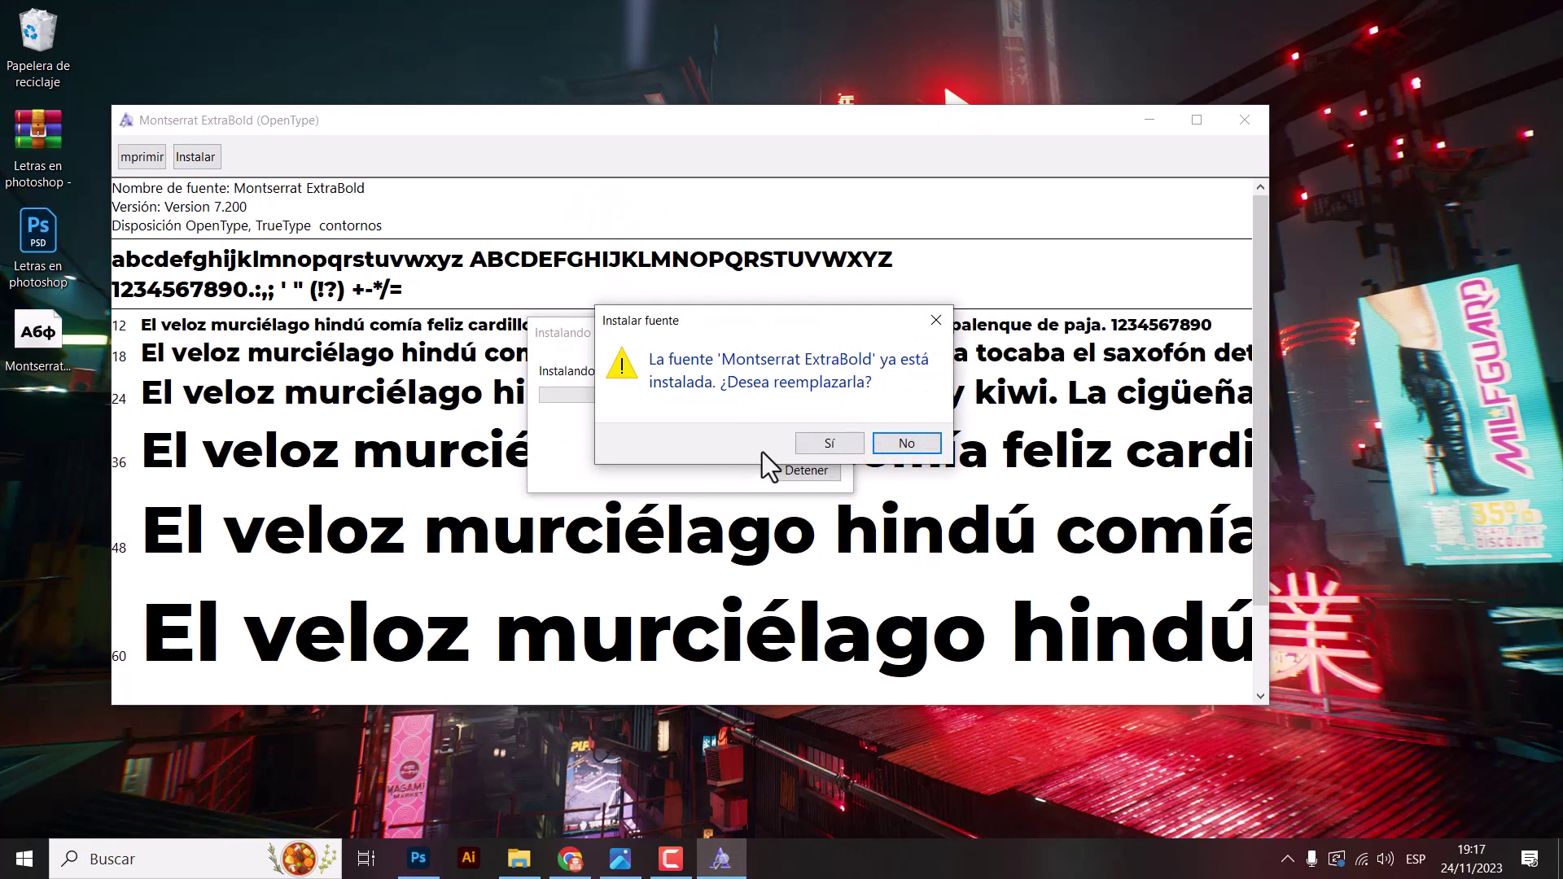
{"action": "left_click", "coordinate": [818, 444]}
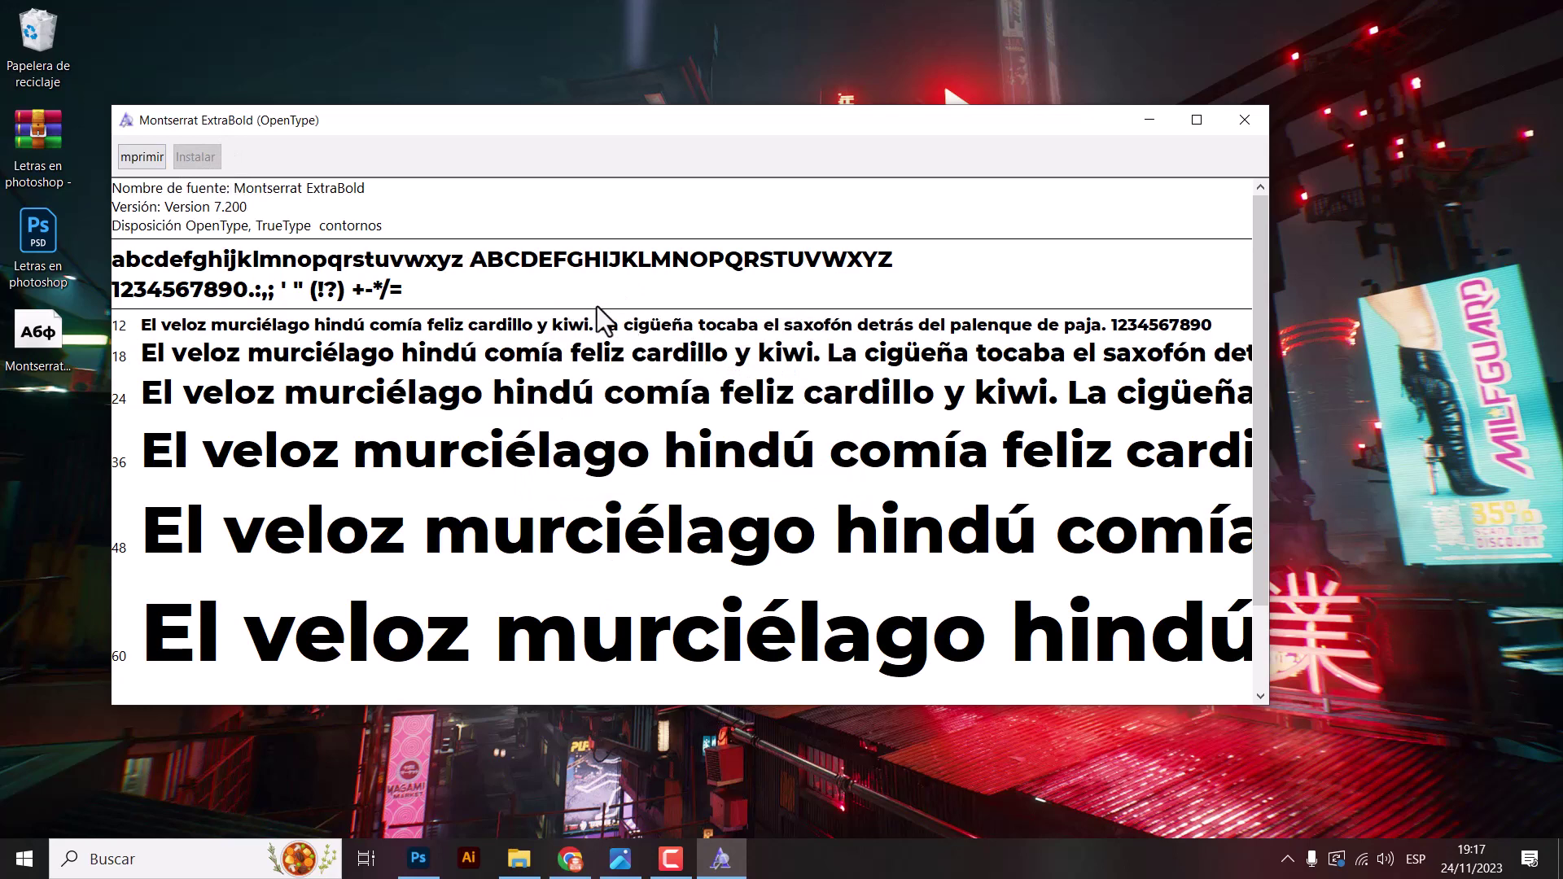
{"action": "left_click", "coordinate": [1244, 120]}
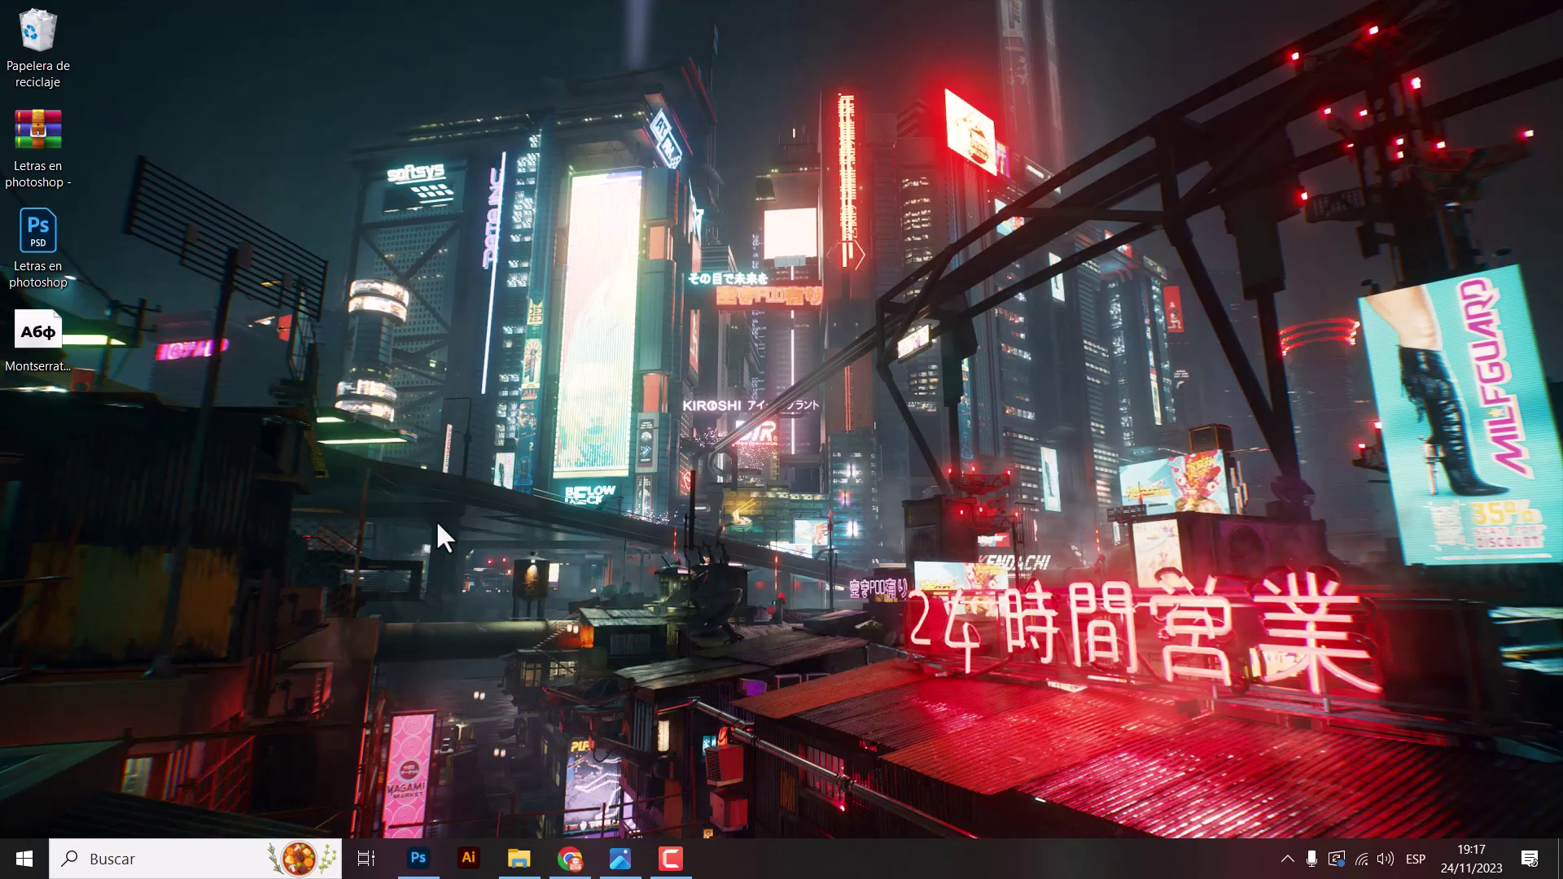
{"action": "left_click", "coordinate": [23, 232]}
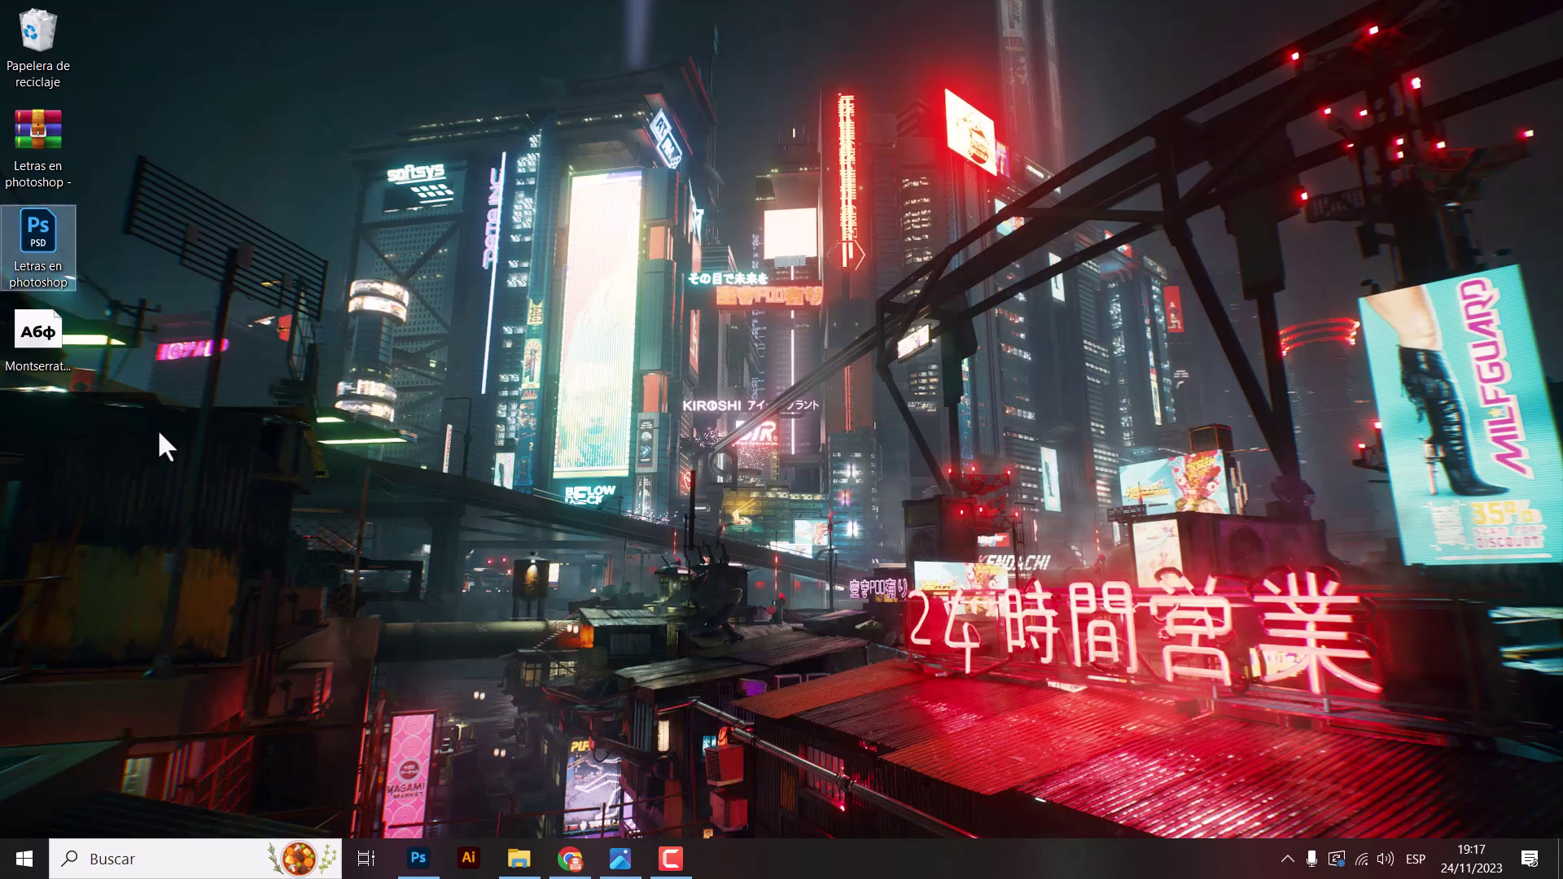
{"action": "double_click", "coordinate": [52, 241]}
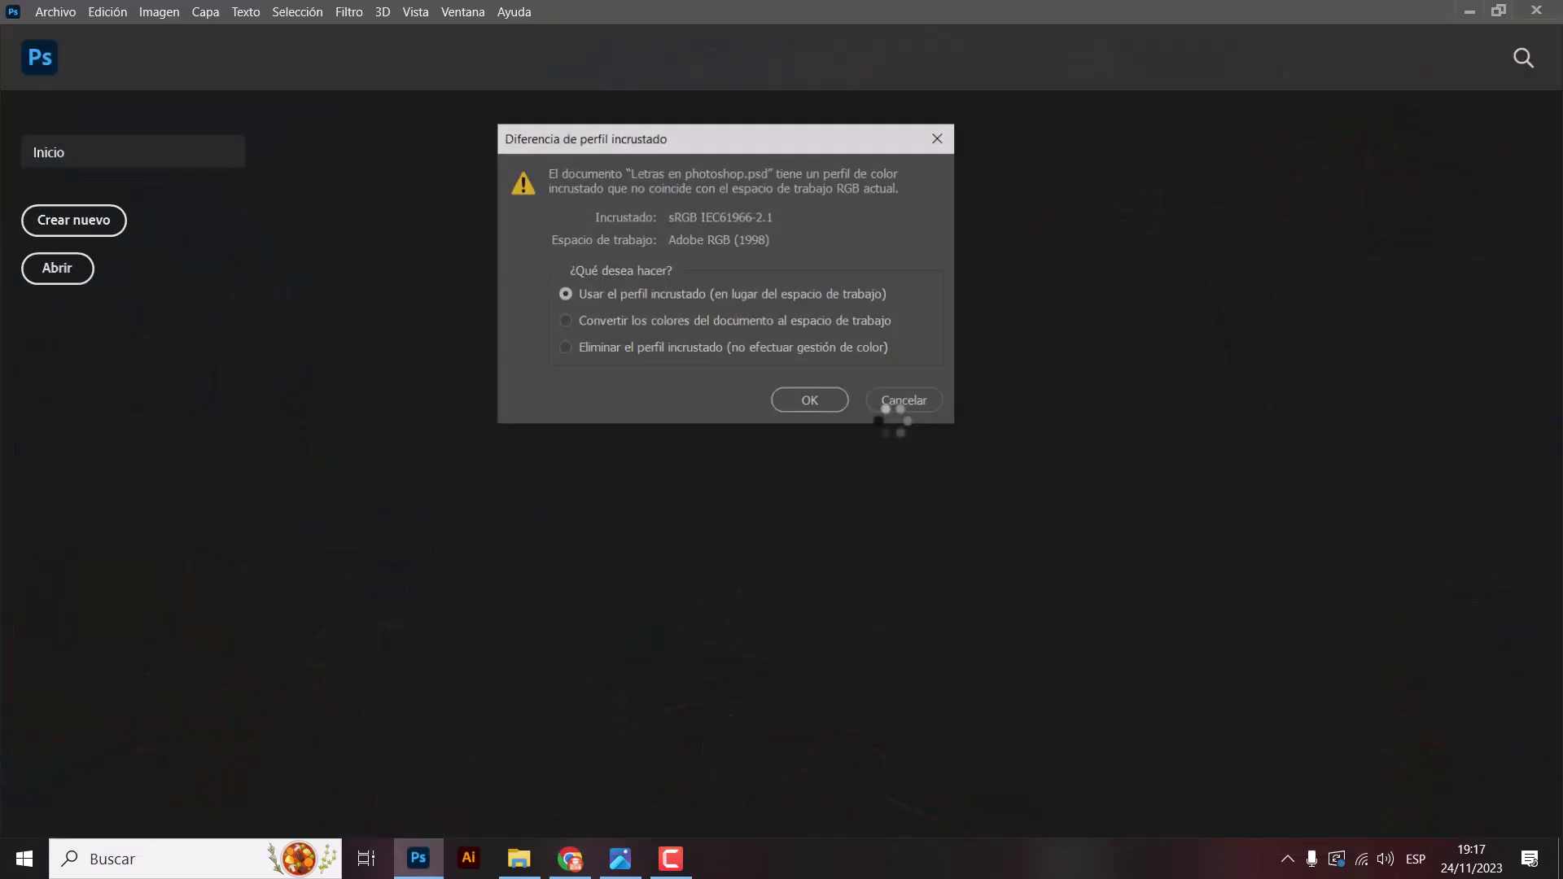
{"action": "left_click", "coordinate": [810, 401]}
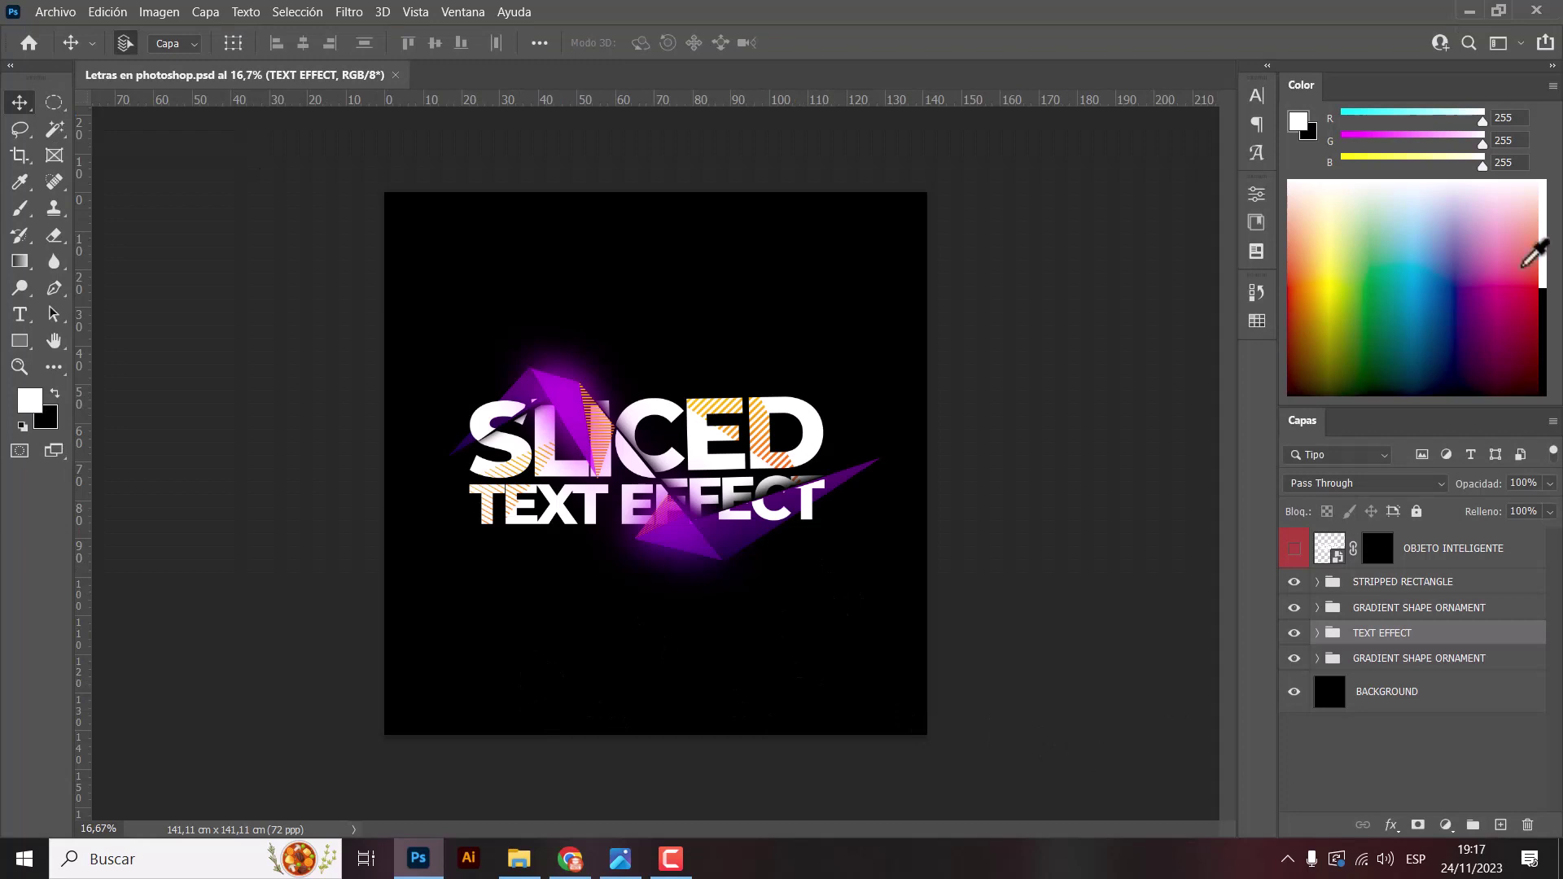
{"action": "key", "text": "ctrl+plus"}
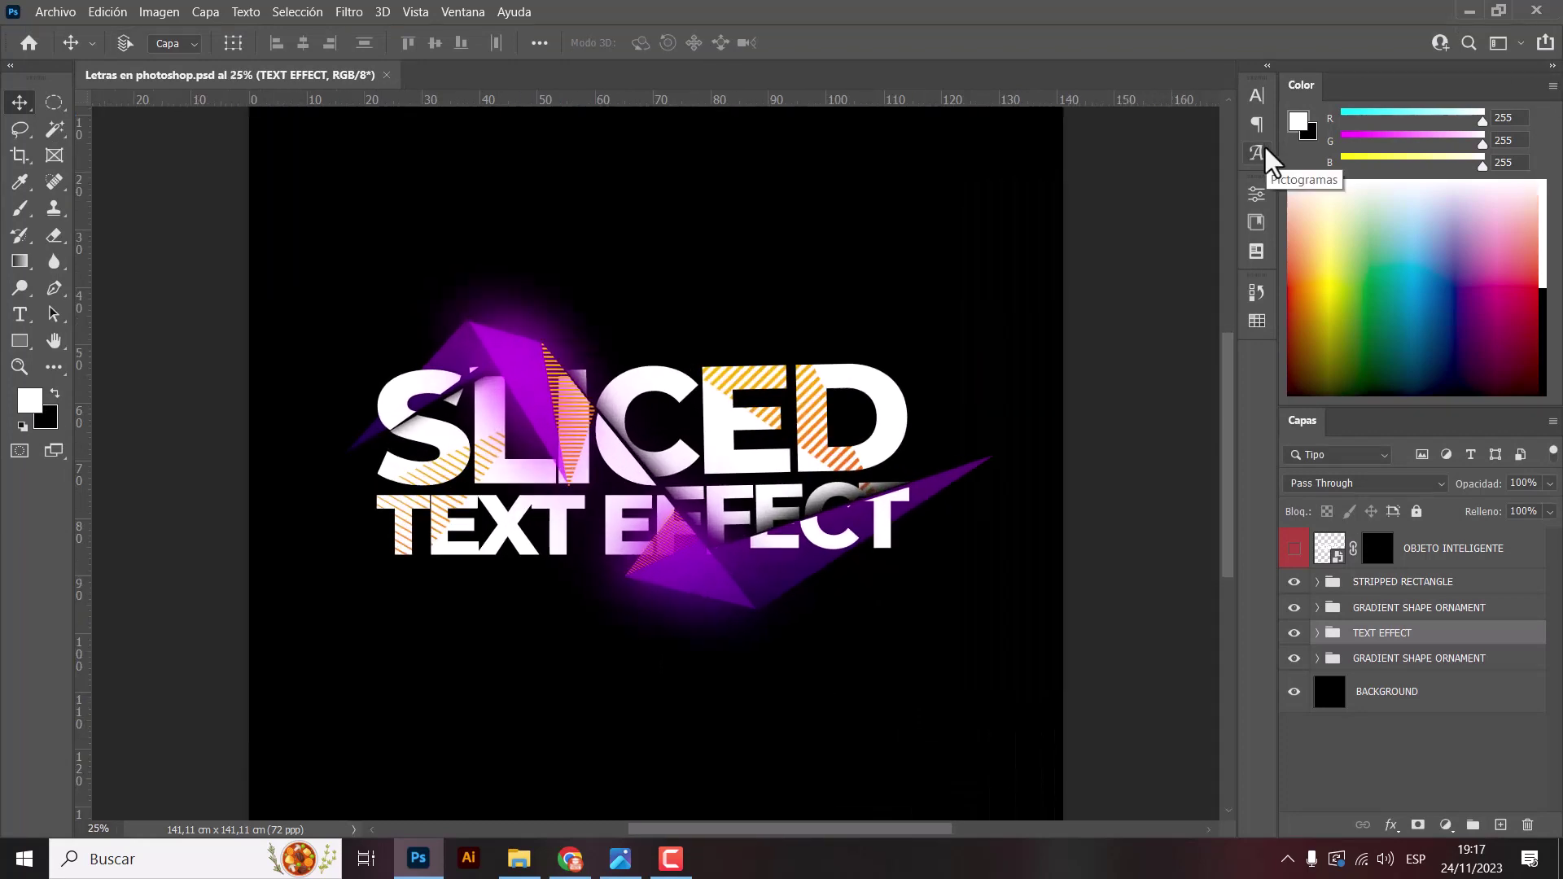
{"action": "key", "text": "ctrl+plus"}
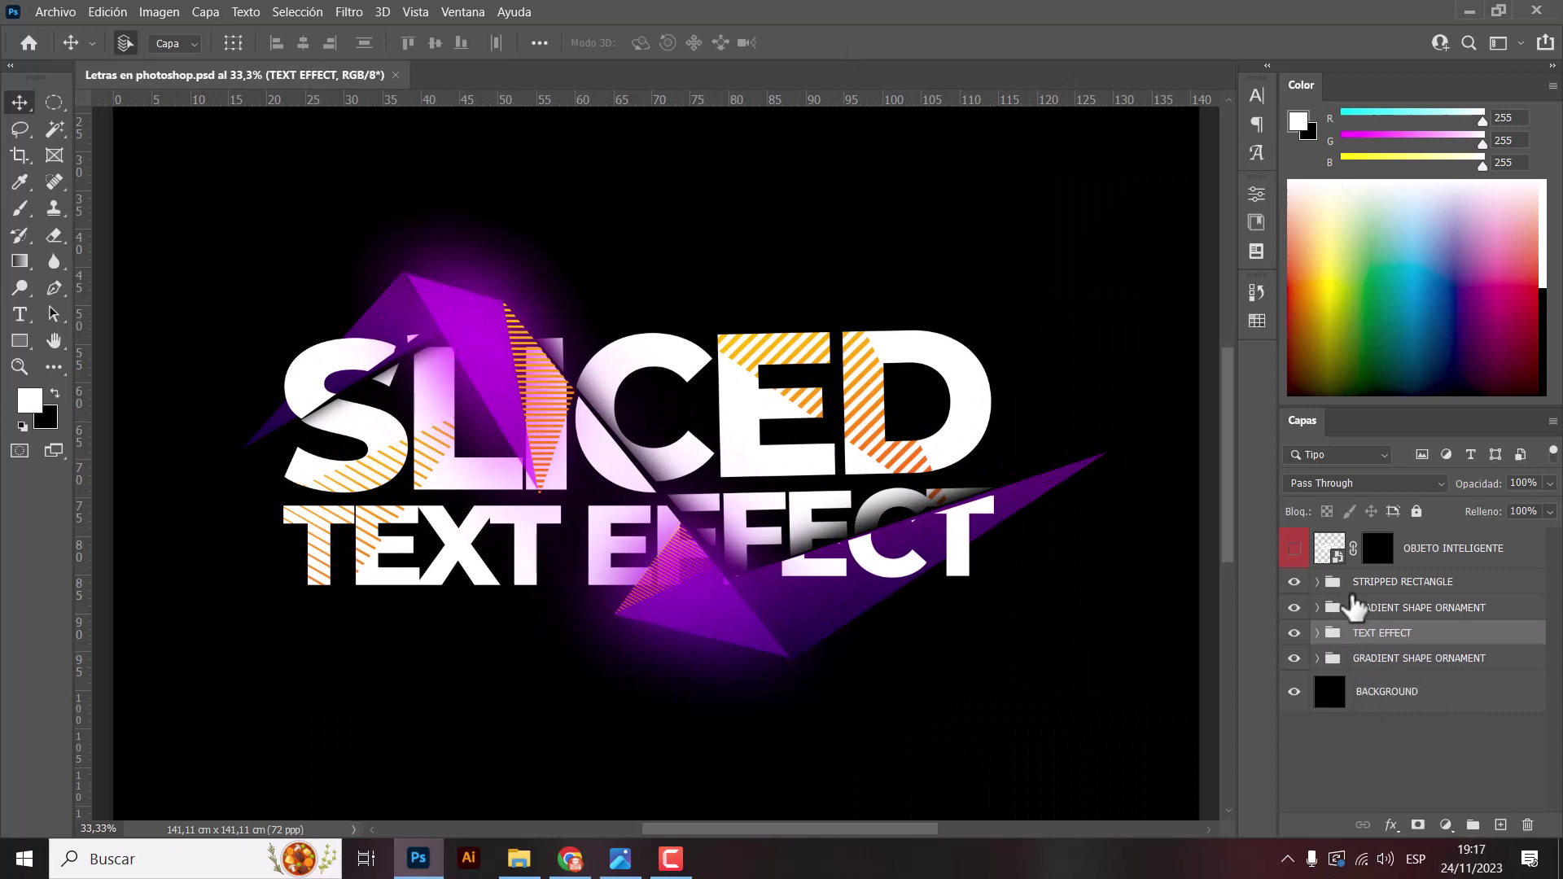
{"action": "left_click", "coordinate": [1317, 609]}
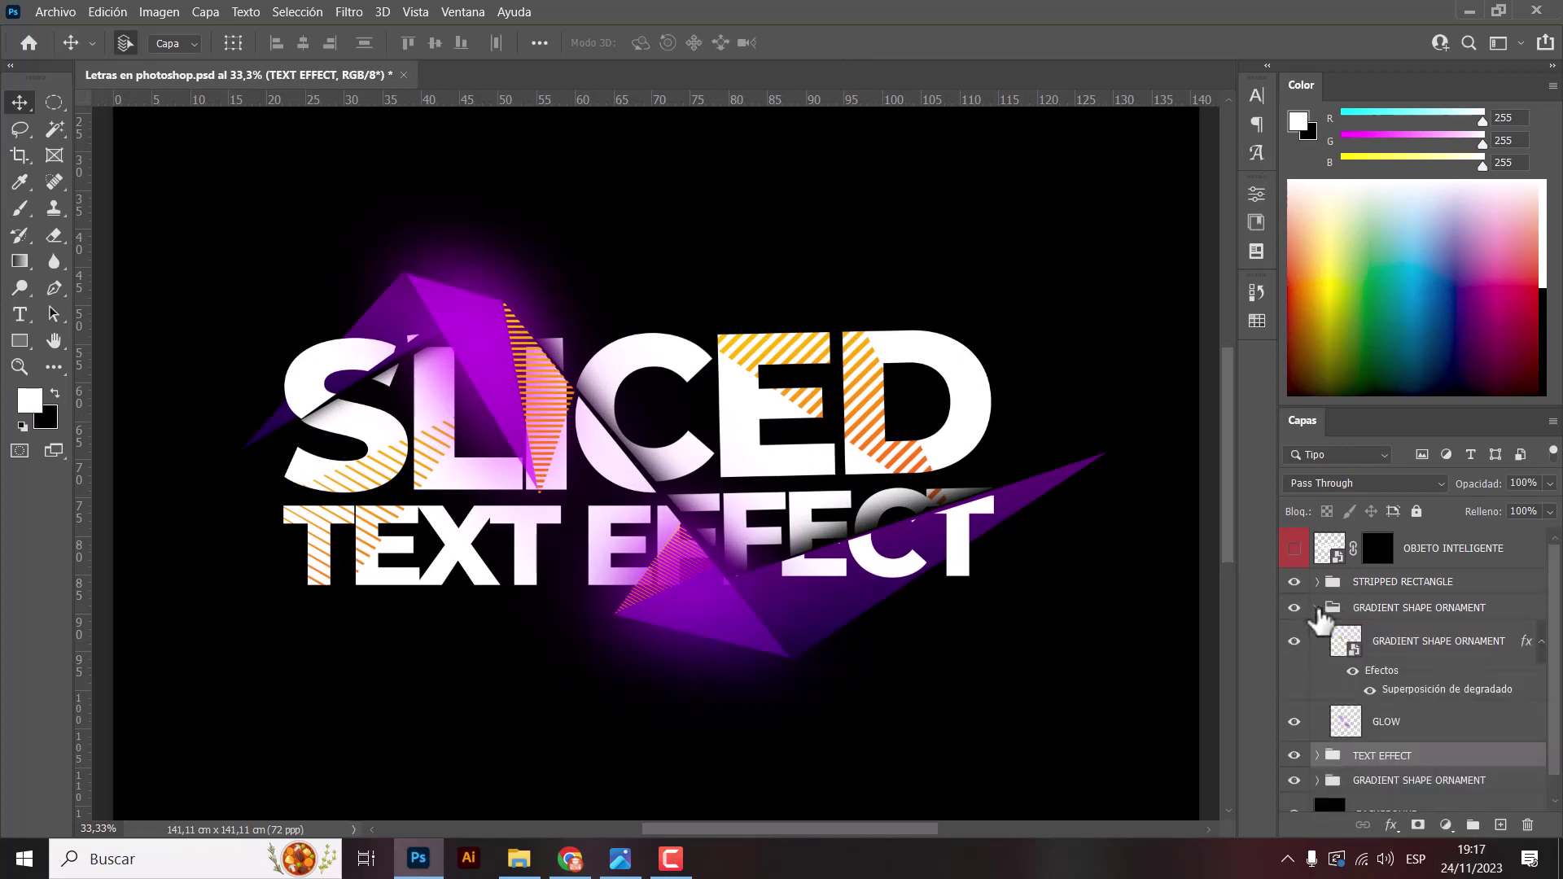
{"action": "left_click", "coordinate": [1317, 608]}
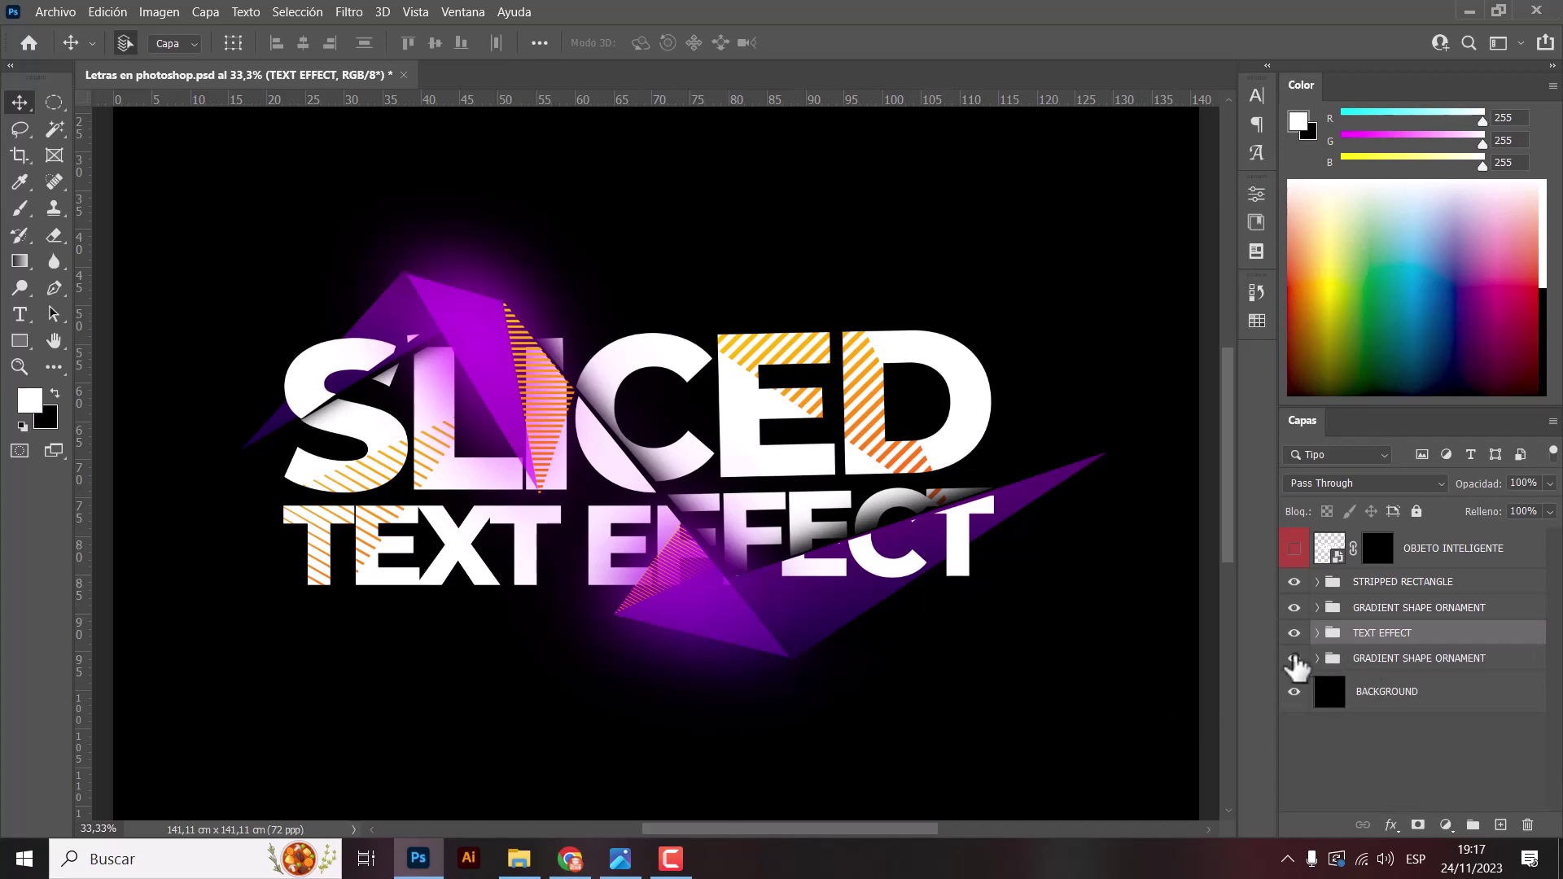
{"action": "left_click_drag", "start_coordinate": [1294, 658], "coordinate": [1295, 618]}
{"action": "left_click", "coordinate": [1294, 583]}
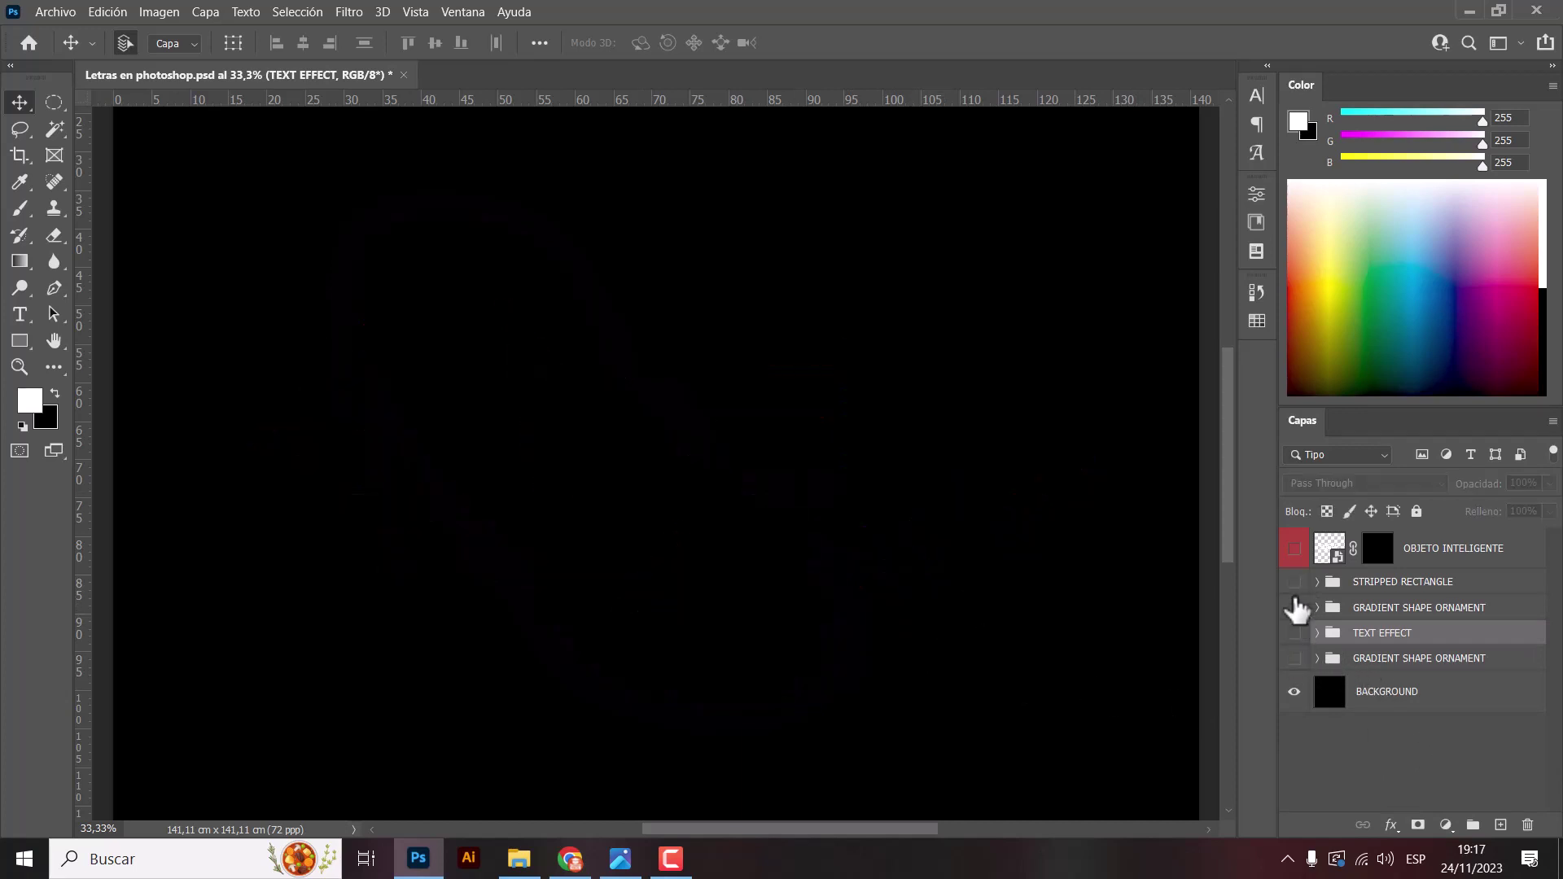
{"action": "left_click", "coordinate": [1294, 583]}
{"action": "left_click_drag", "start_coordinate": [1295, 607], "coordinate": [1298, 644]}
{"action": "left_click", "coordinate": [1295, 657]}
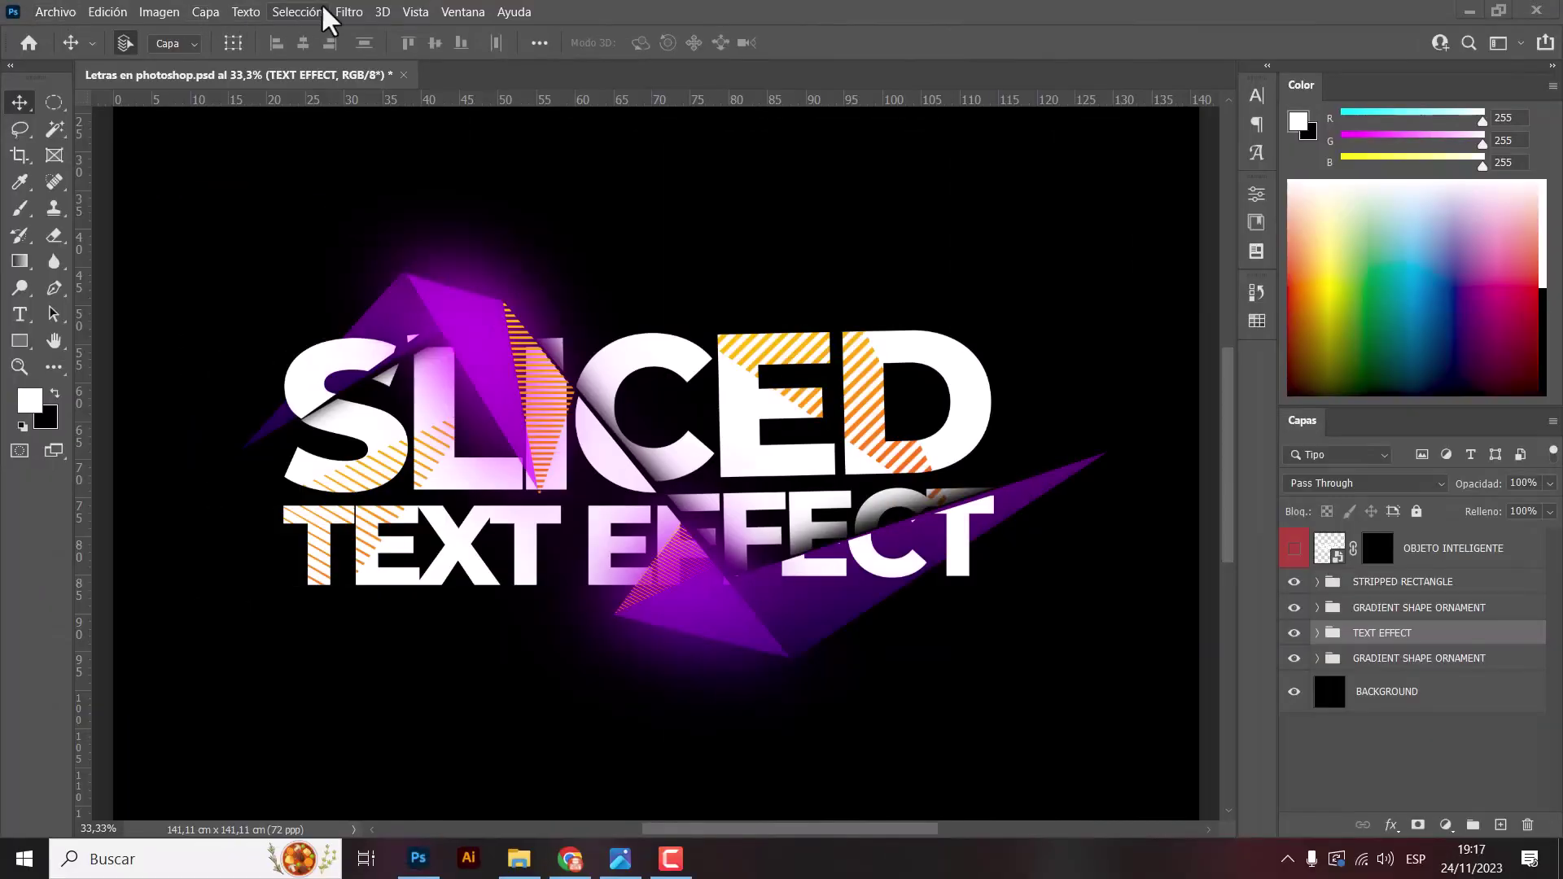
{"action": "left_click", "coordinate": [1478, 566]}
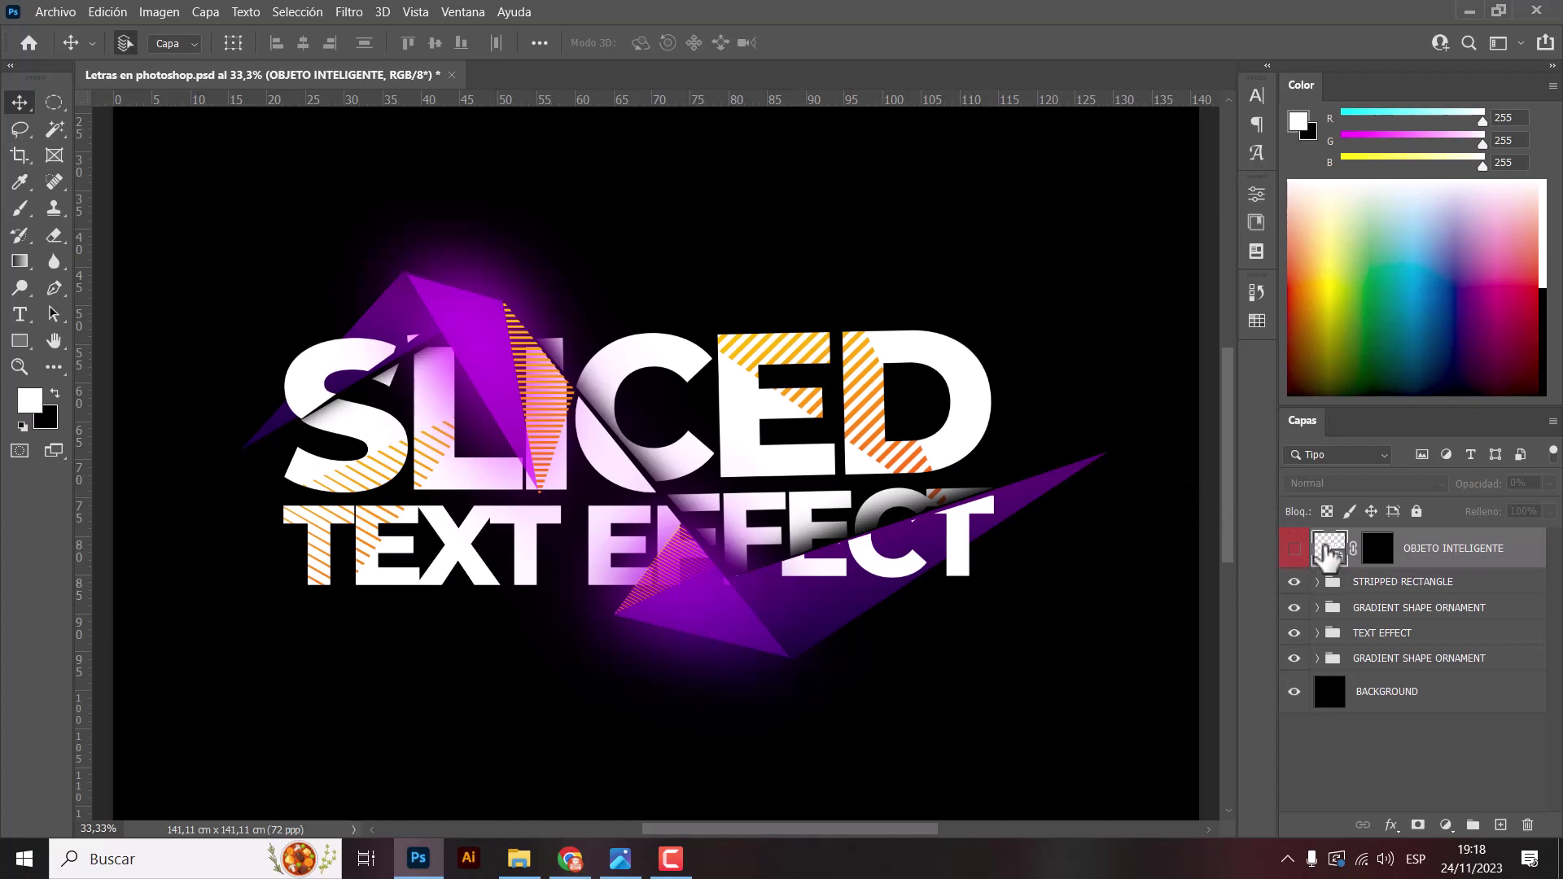
Step: Open the text effect.psb smart object, keeping its embedded colour profile
{"action": "double_click", "coordinate": [1328, 549]}
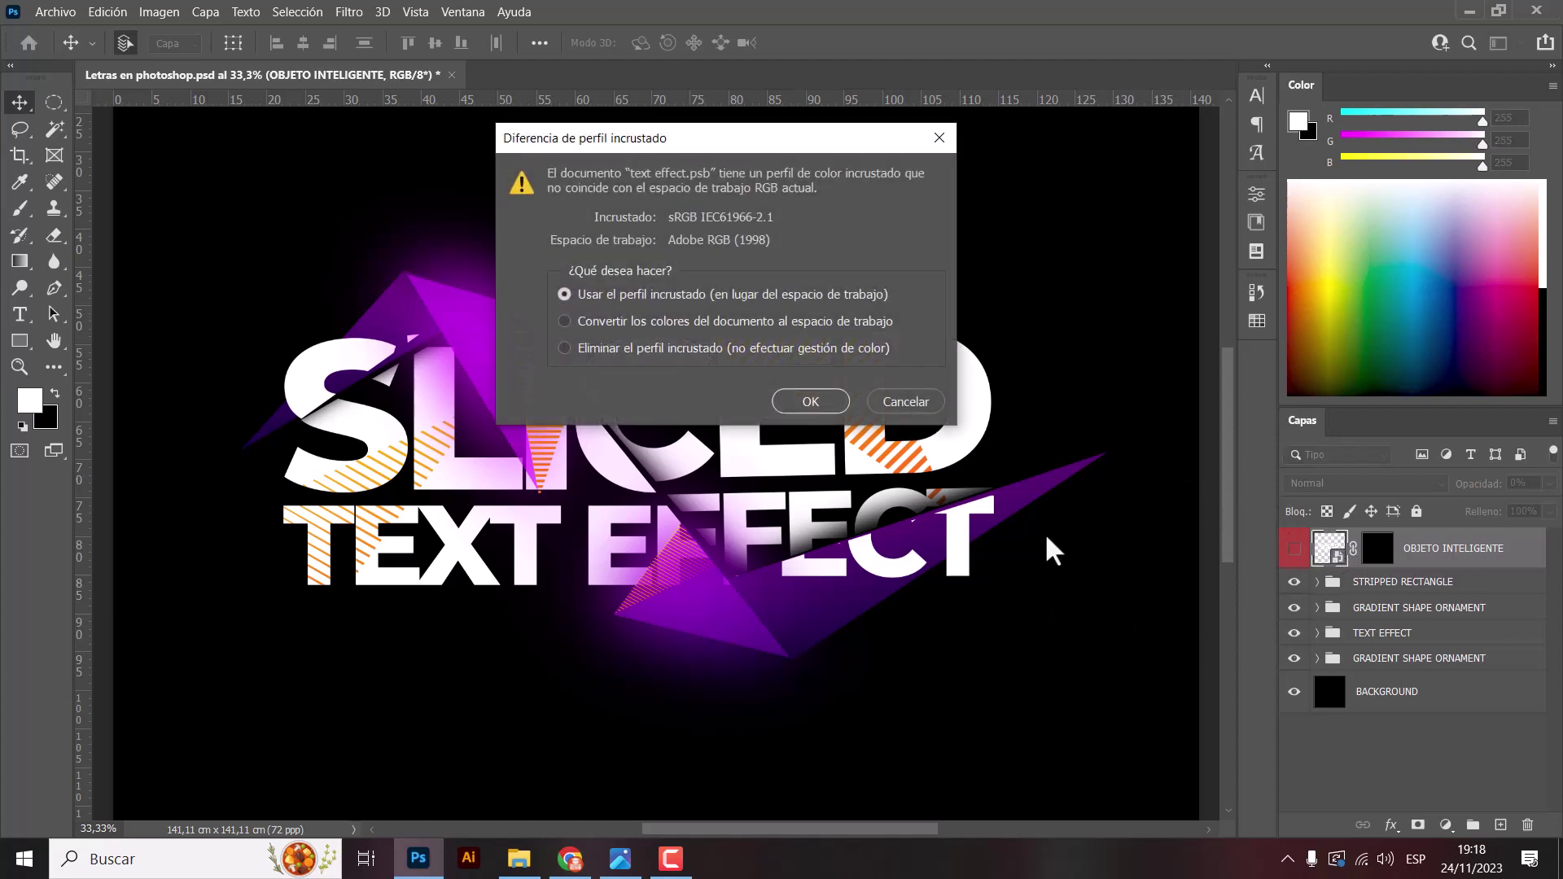
{"action": "left_click", "coordinate": [816, 401]}
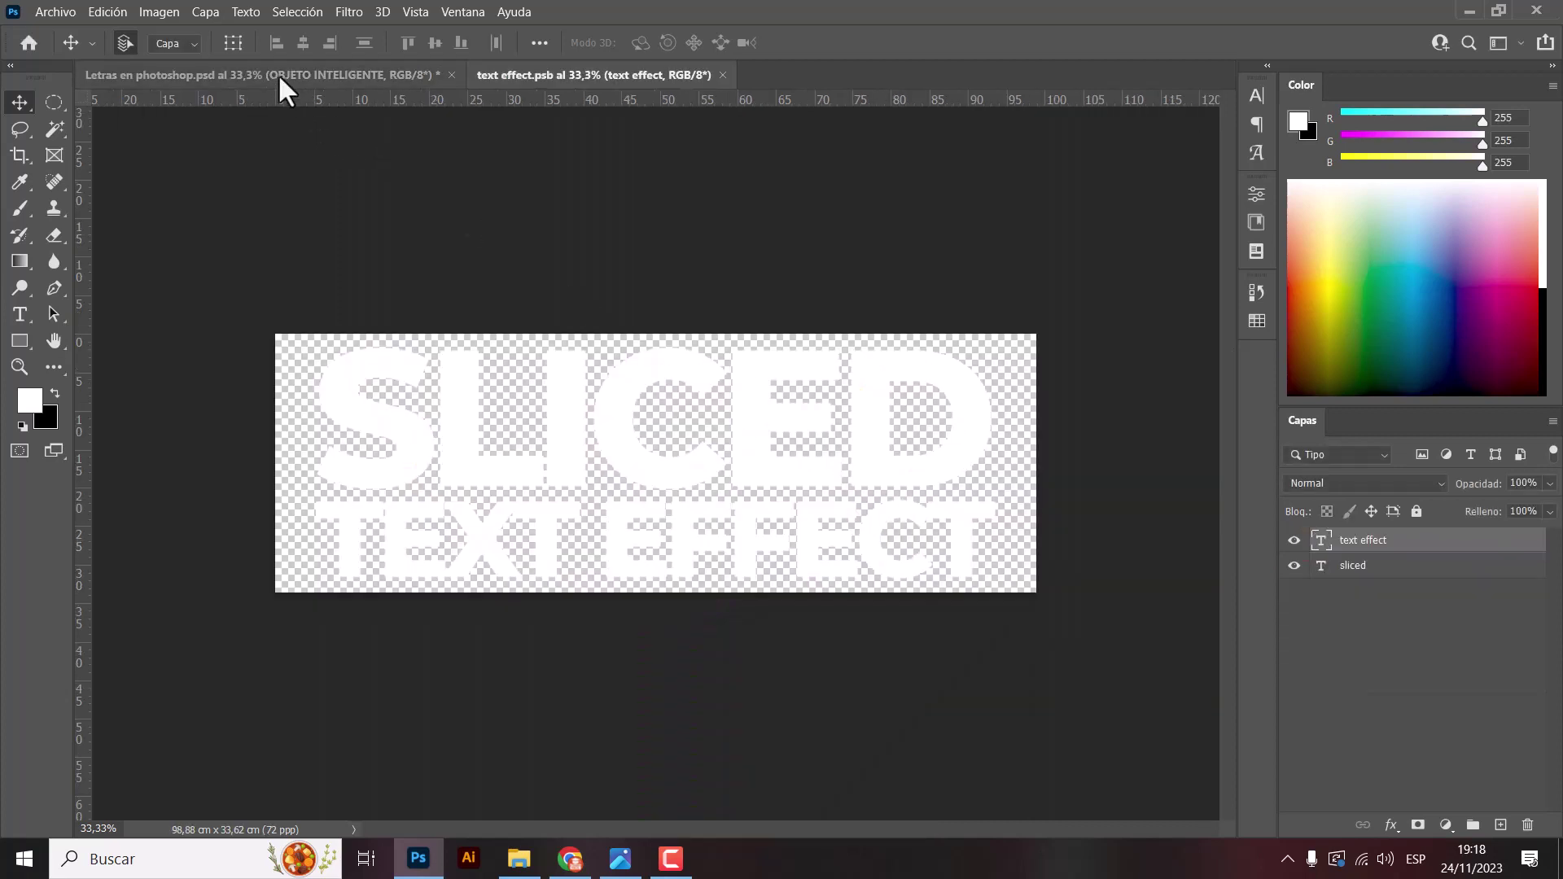
{"action": "left_click", "coordinate": [280, 80]}
{"action": "left_click", "coordinate": [577, 81]}
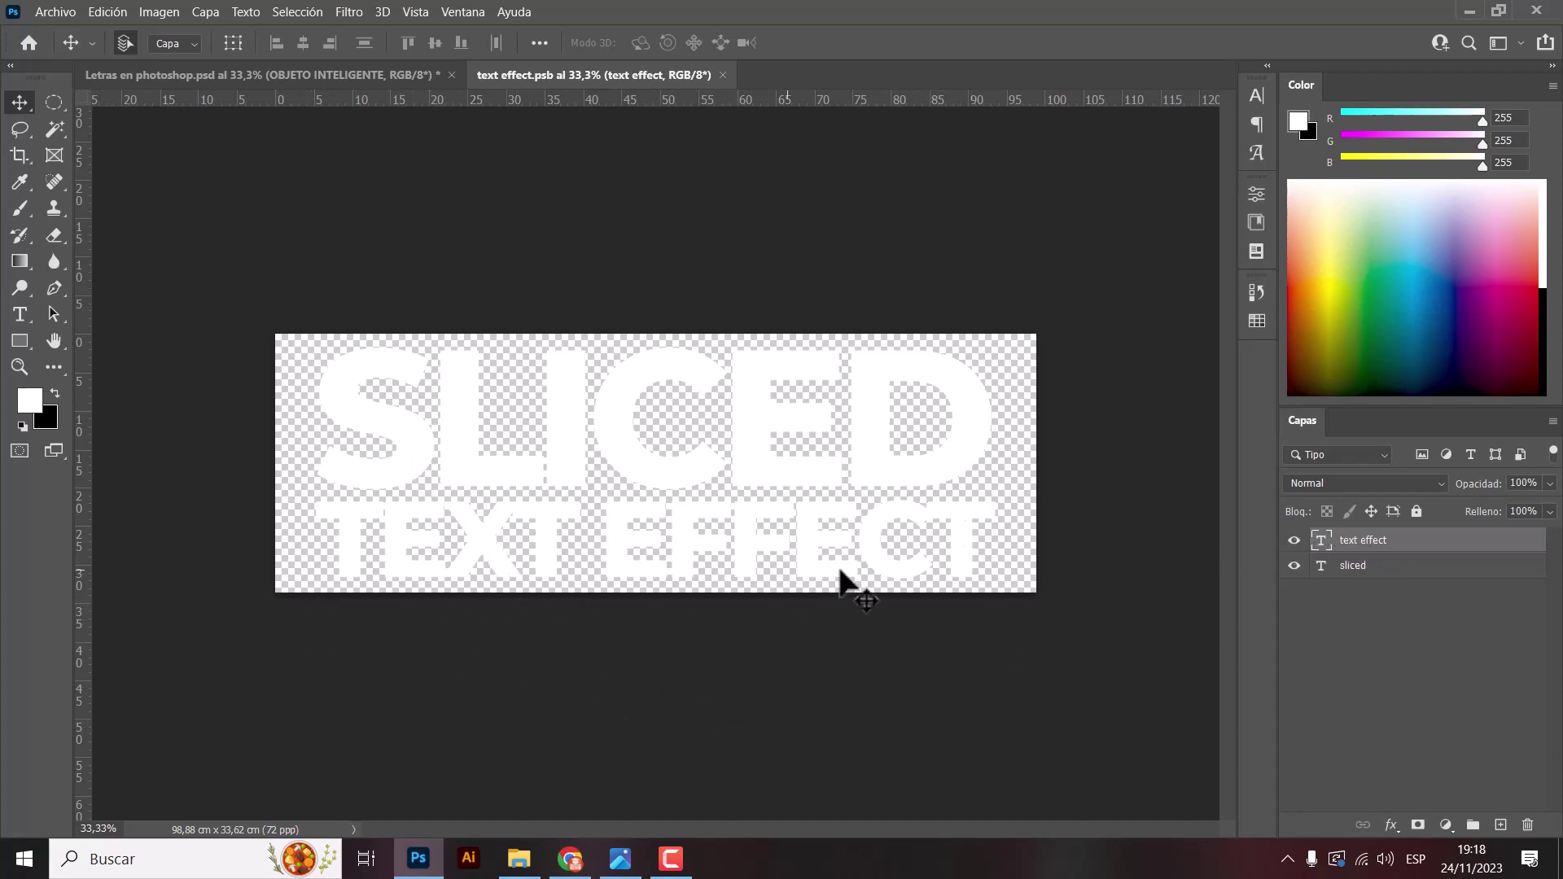
Step: Move the sliced text layer above the text effect layer
{"action": "left_click", "coordinate": [1353, 567]}
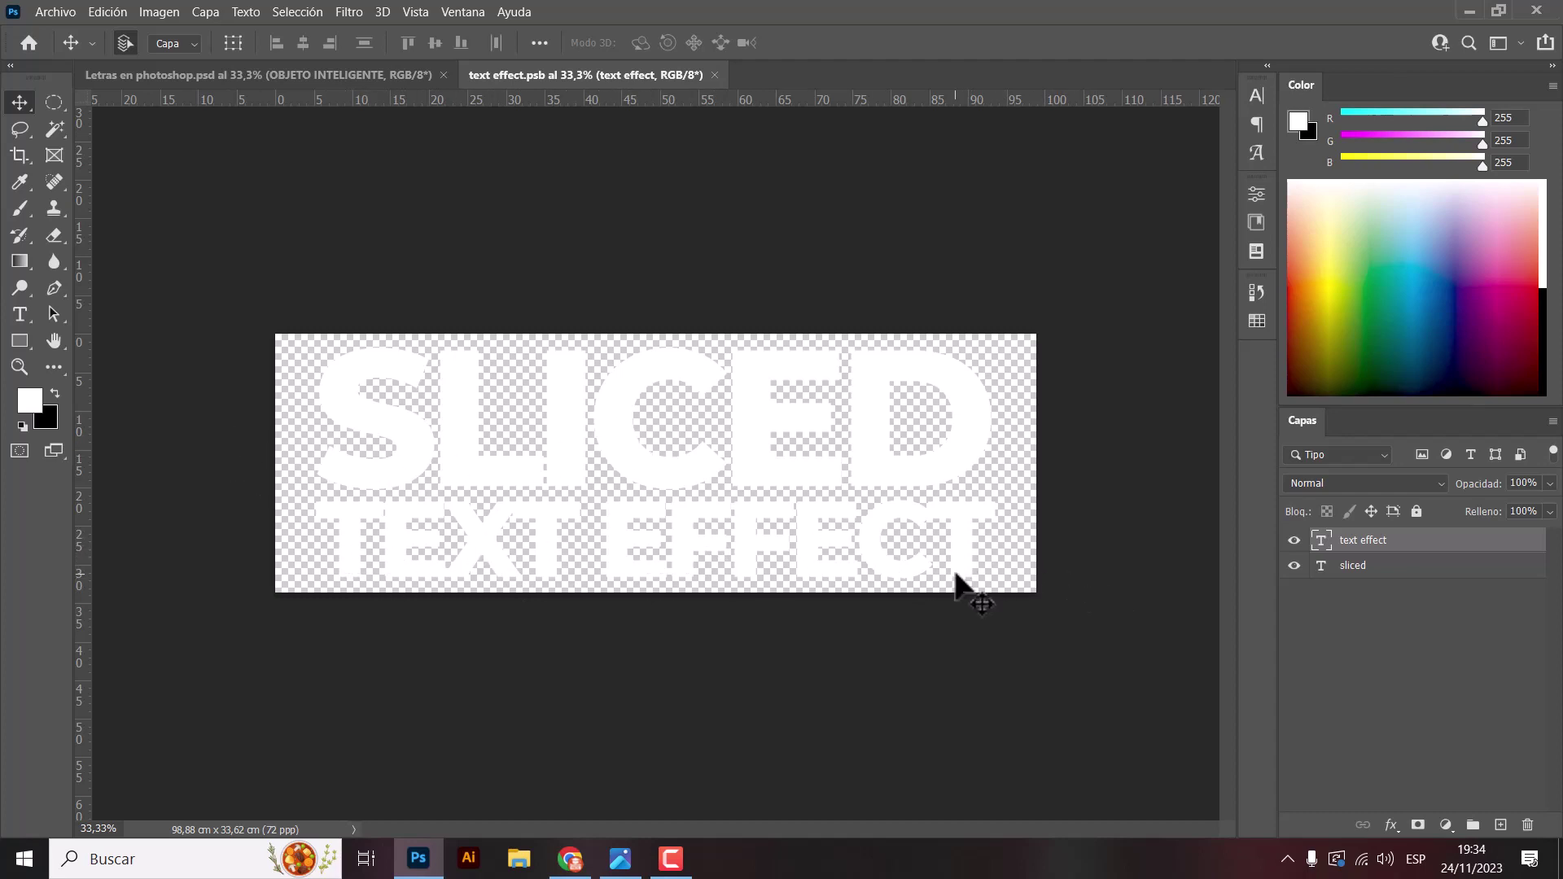
{"action": "left_click", "coordinate": [1349, 570]}
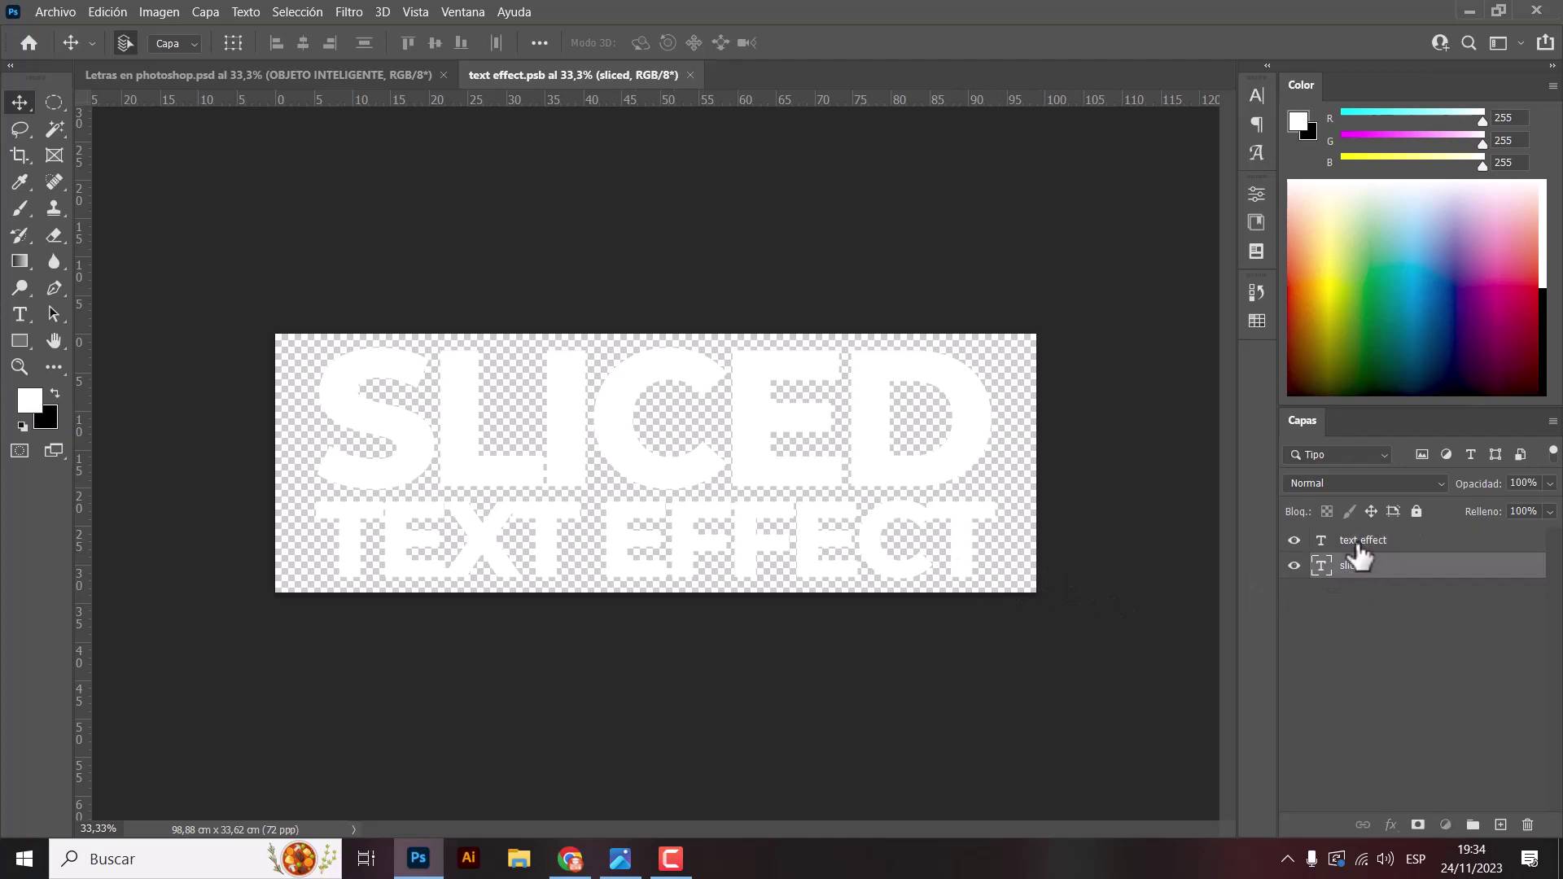
{"action": "left_click", "coordinate": [1354, 544]}
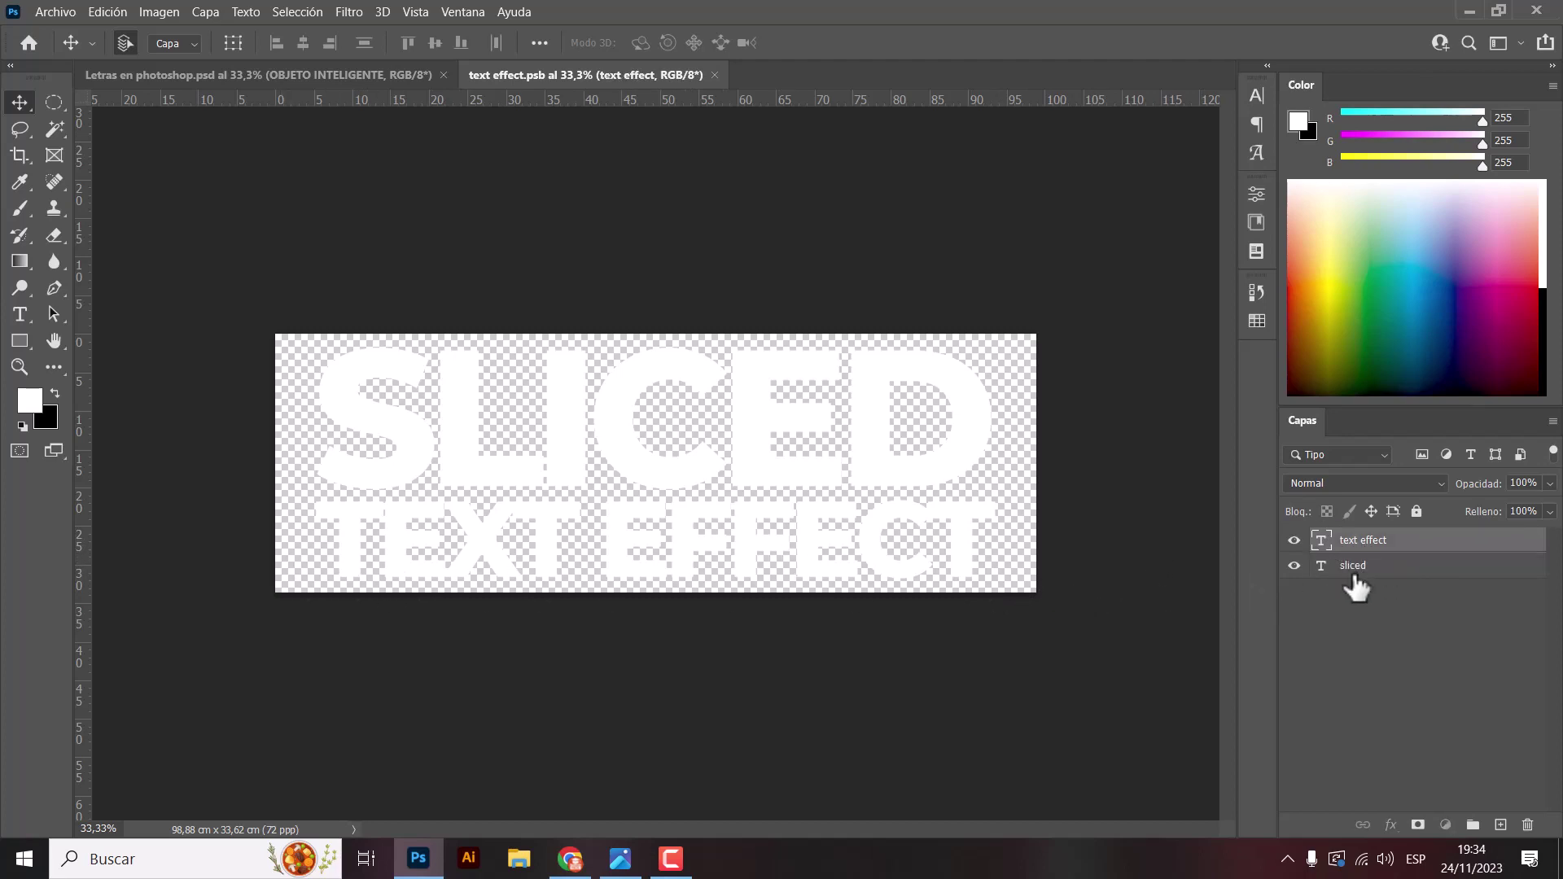
{"action": "left_click", "coordinate": [1388, 568]}
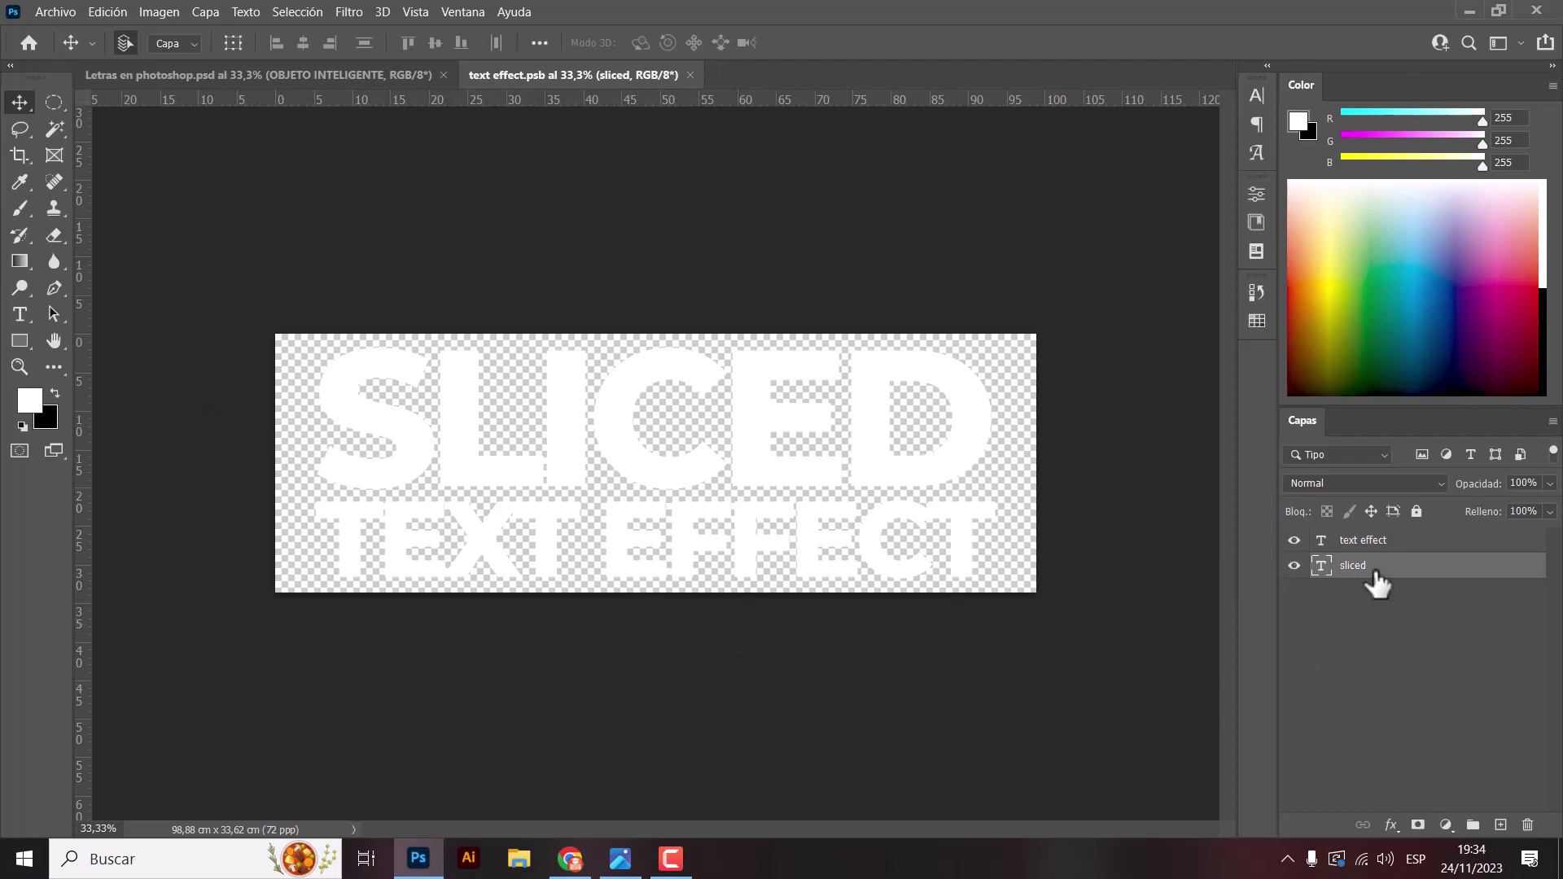
{"action": "left_click_drag", "start_coordinate": [1376, 570], "coordinate": [1373, 536]}
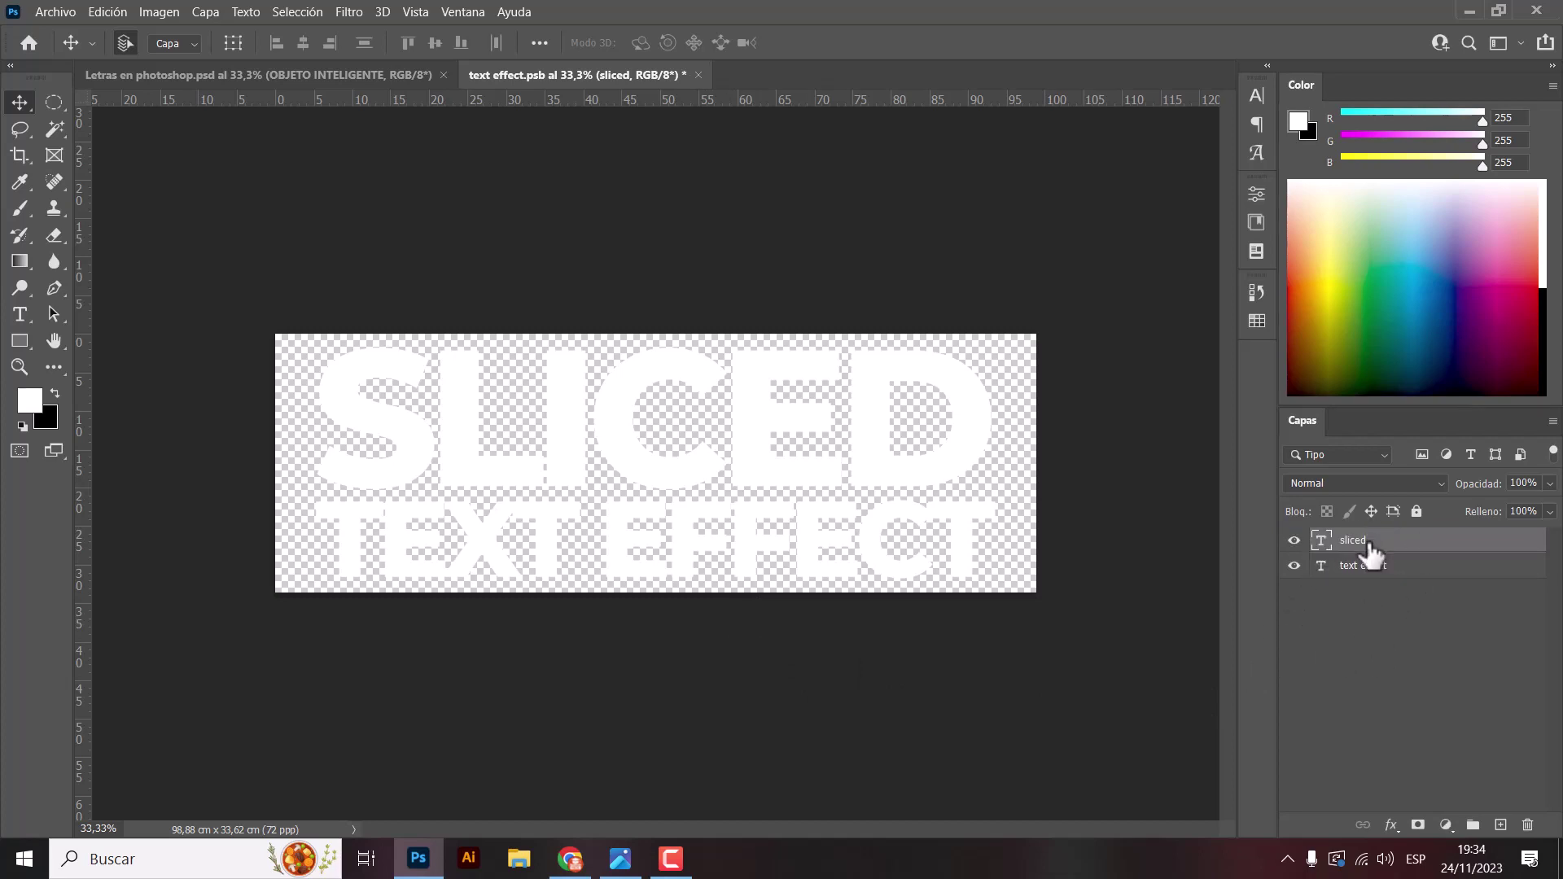
Step: Replace the wording with SUPER and EFECTO PSD
{"action": "double_click", "coordinate": [917, 475]}
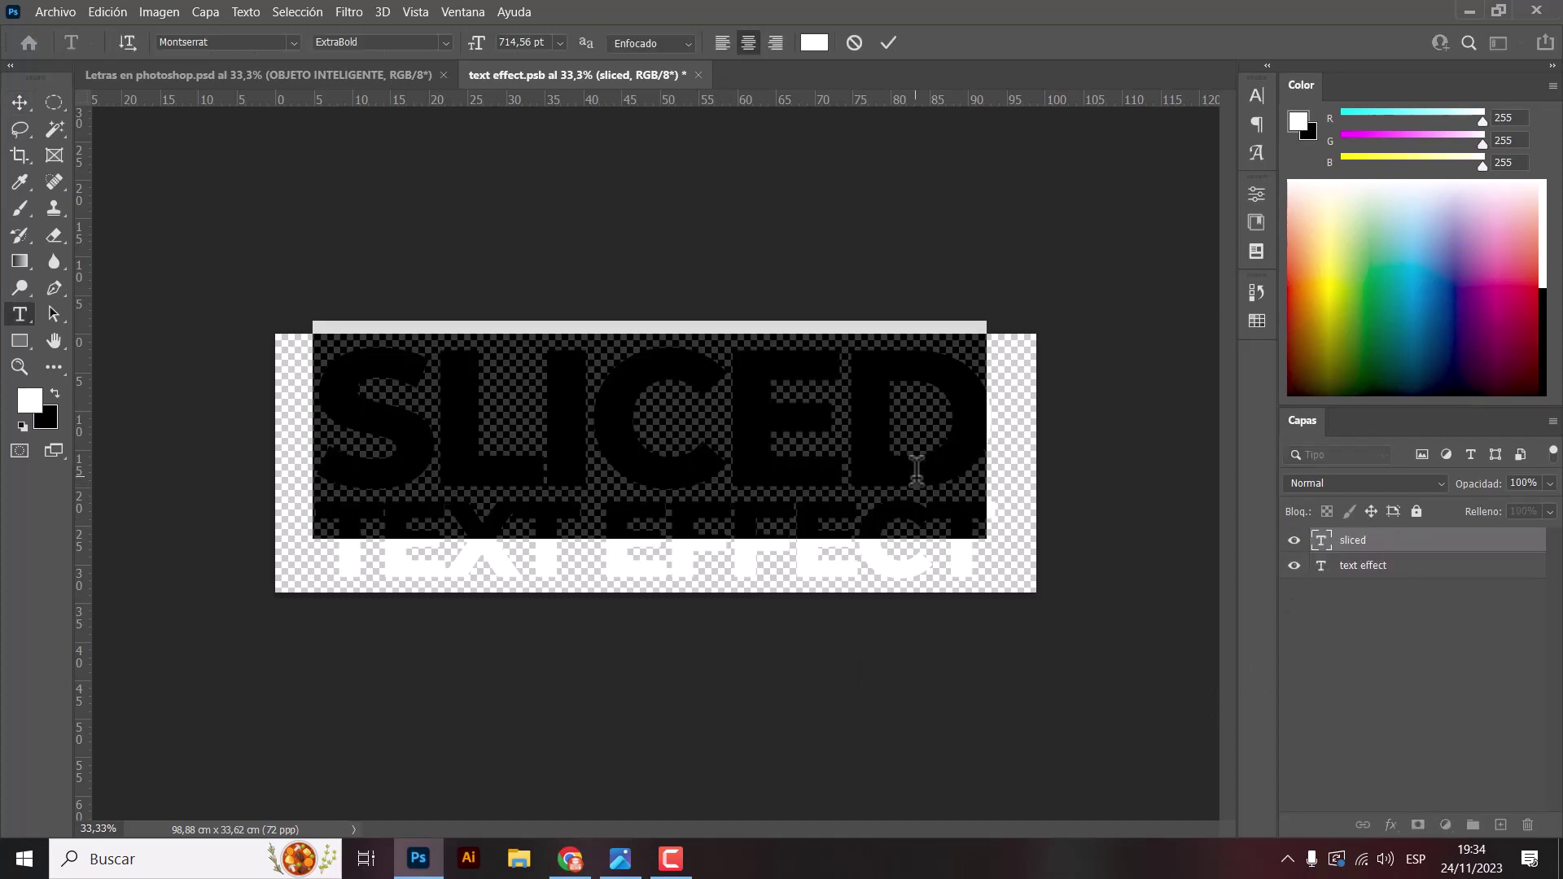
{"action": "type", "text": "SUPER"}
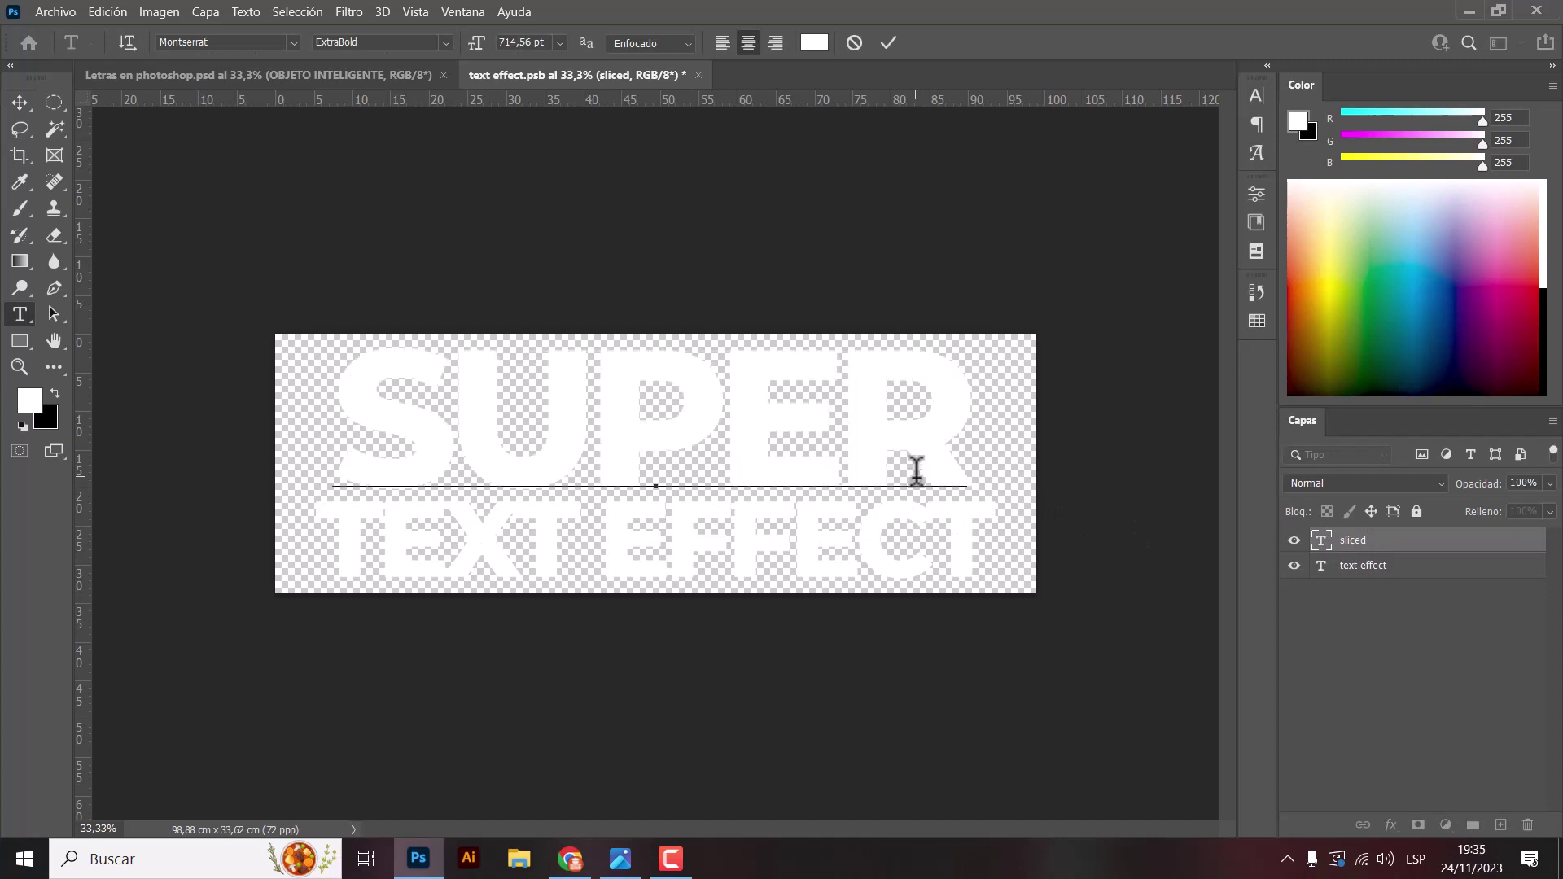
{"action": "left_click", "coordinate": [20, 102]}
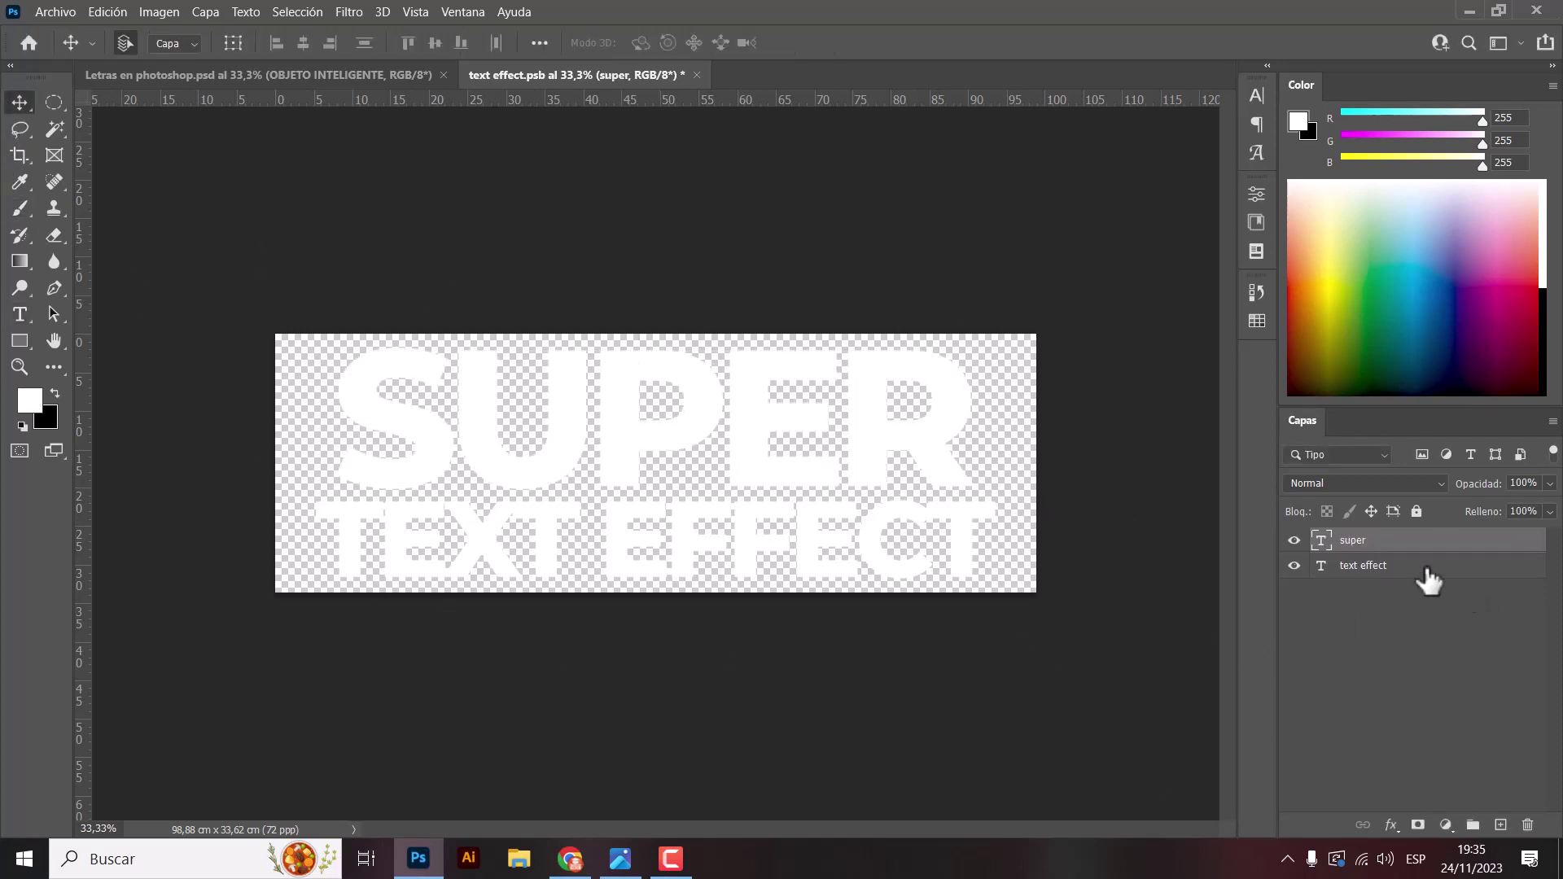
{"action": "left_click", "coordinate": [1365, 567]}
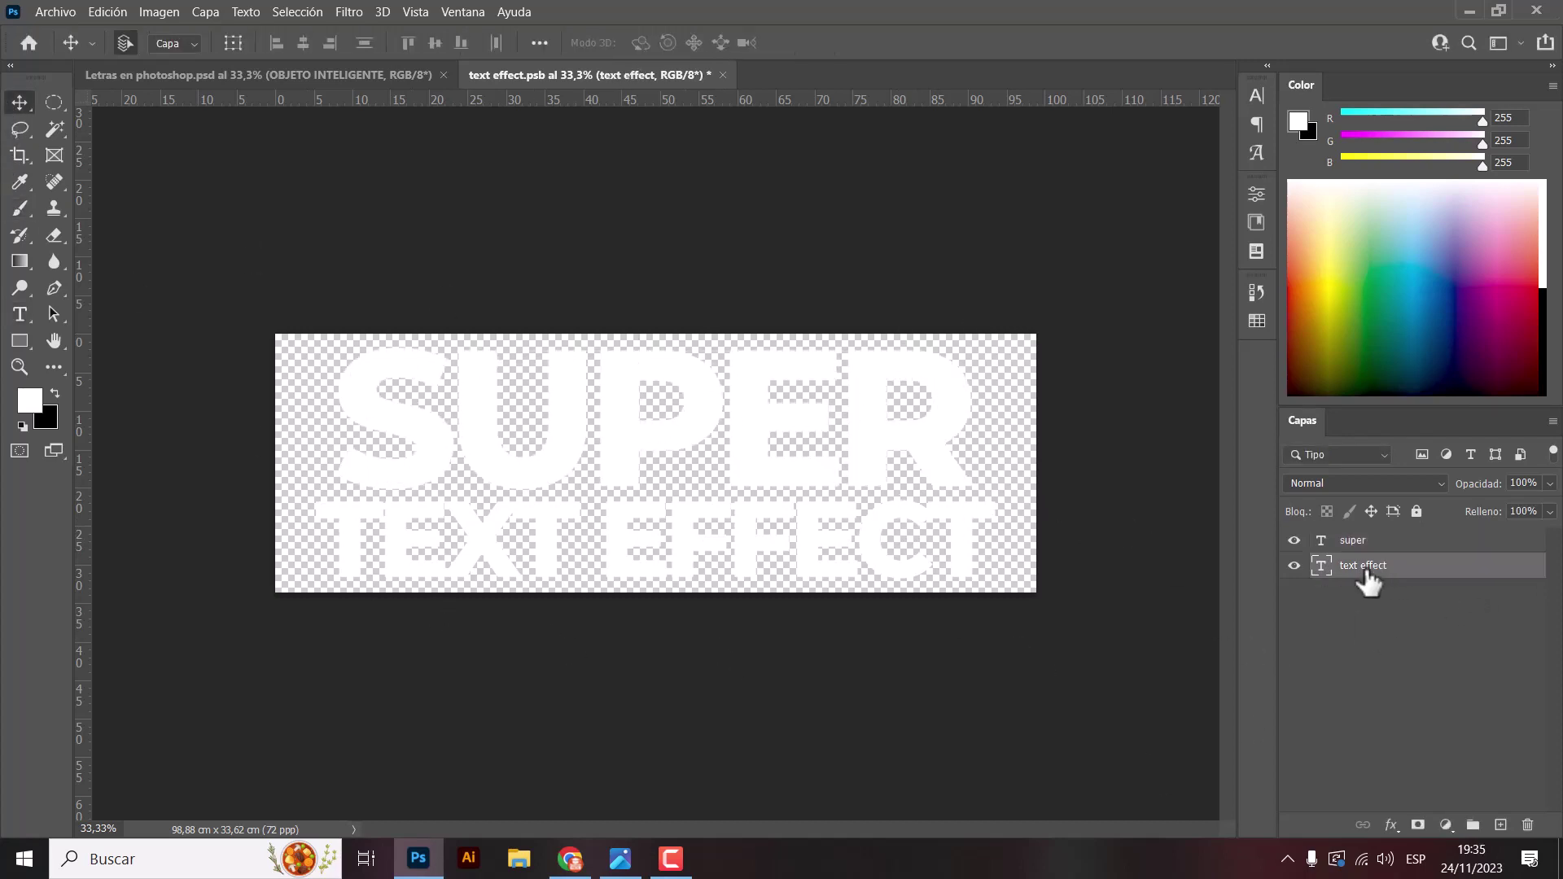
{"action": "double_click", "coordinate": [912, 570]}
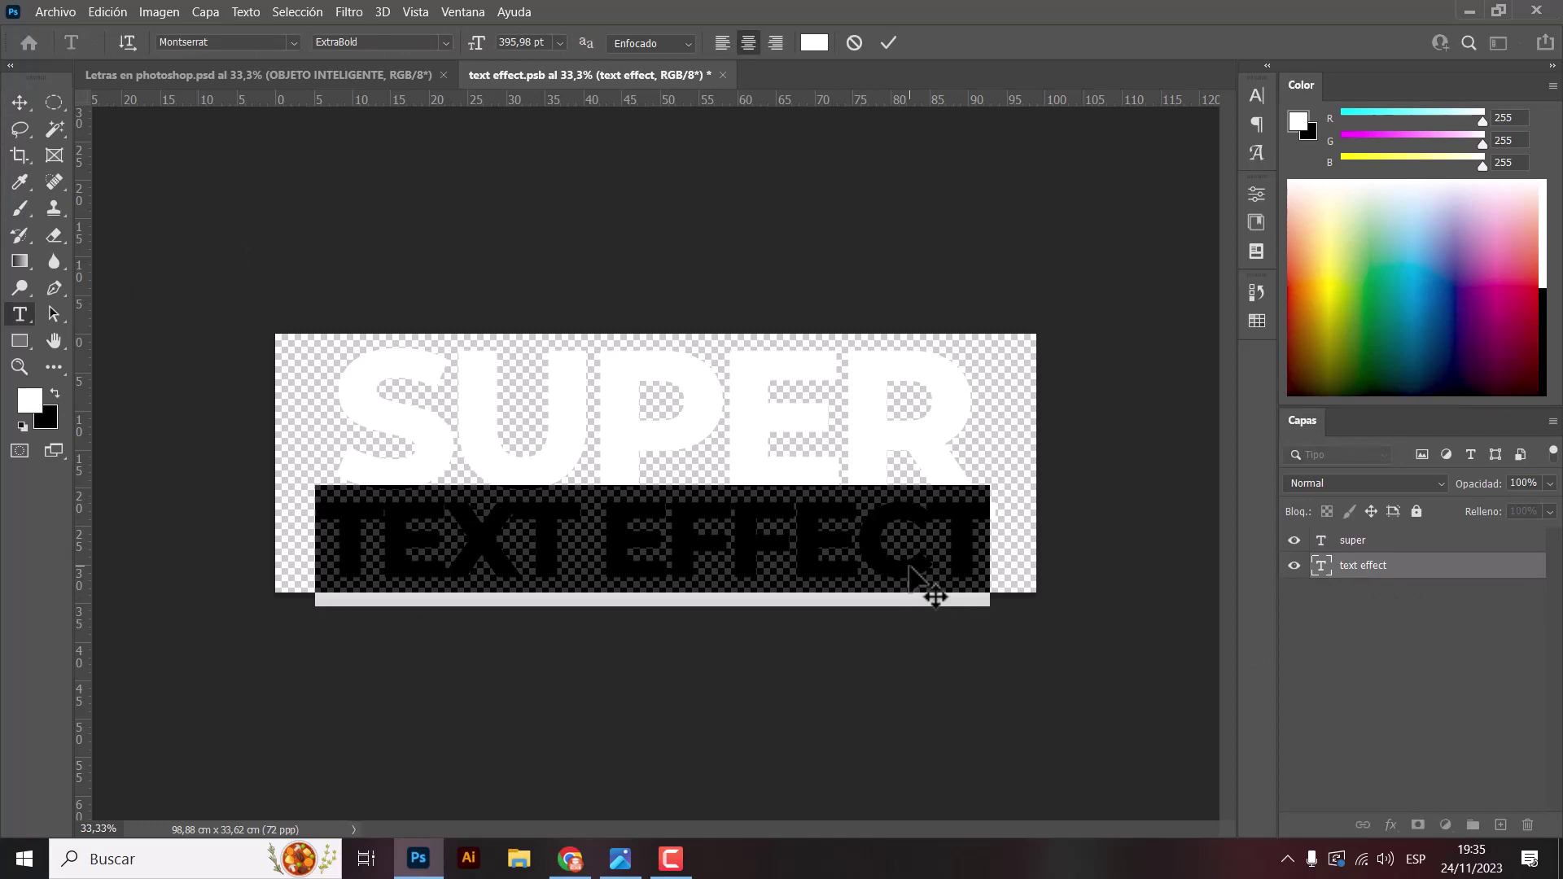
{"action": "type", "text": "EFECTO"}
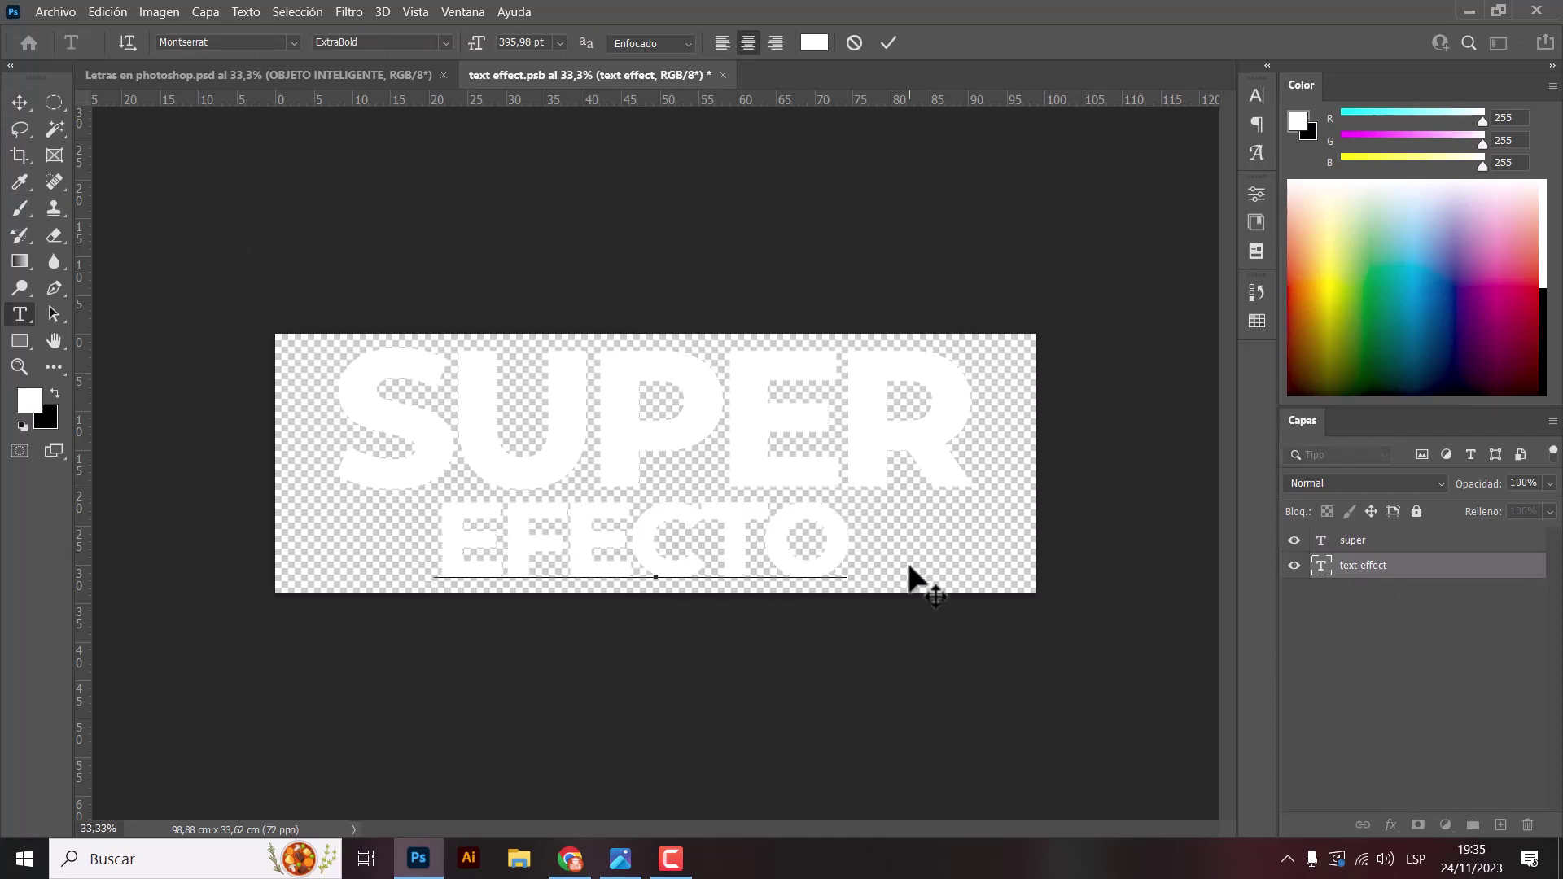
{"action": "type", "text": " PSD"}
{"action": "left_click", "coordinate": [19, 103]}
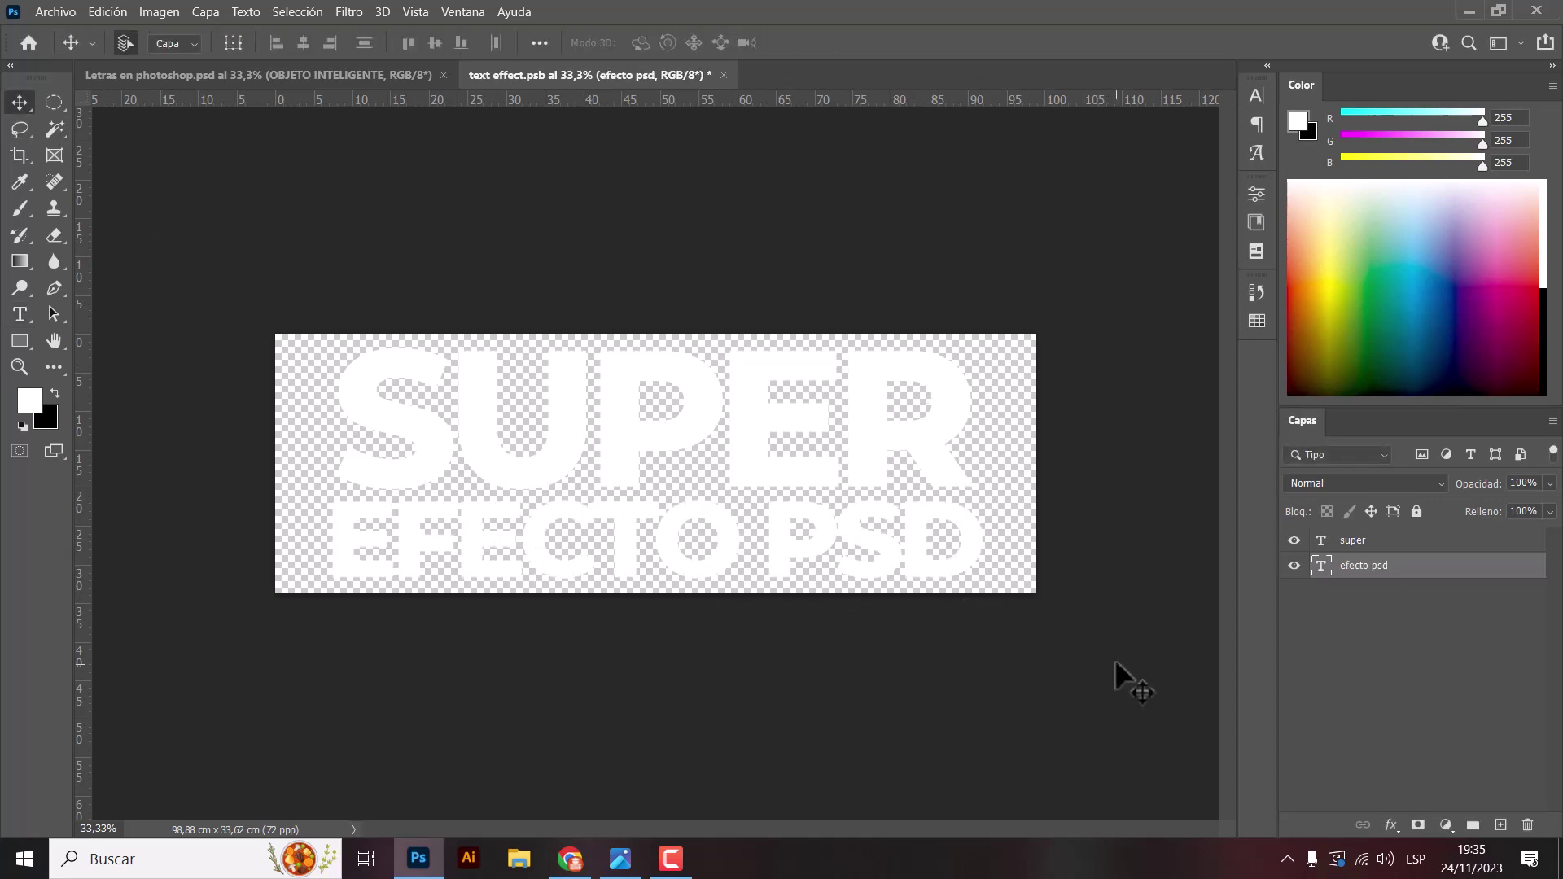
Step: Compare the main design tab with the edited embedded text document
{"action": "left_click", "coordinate": [285, 75]}
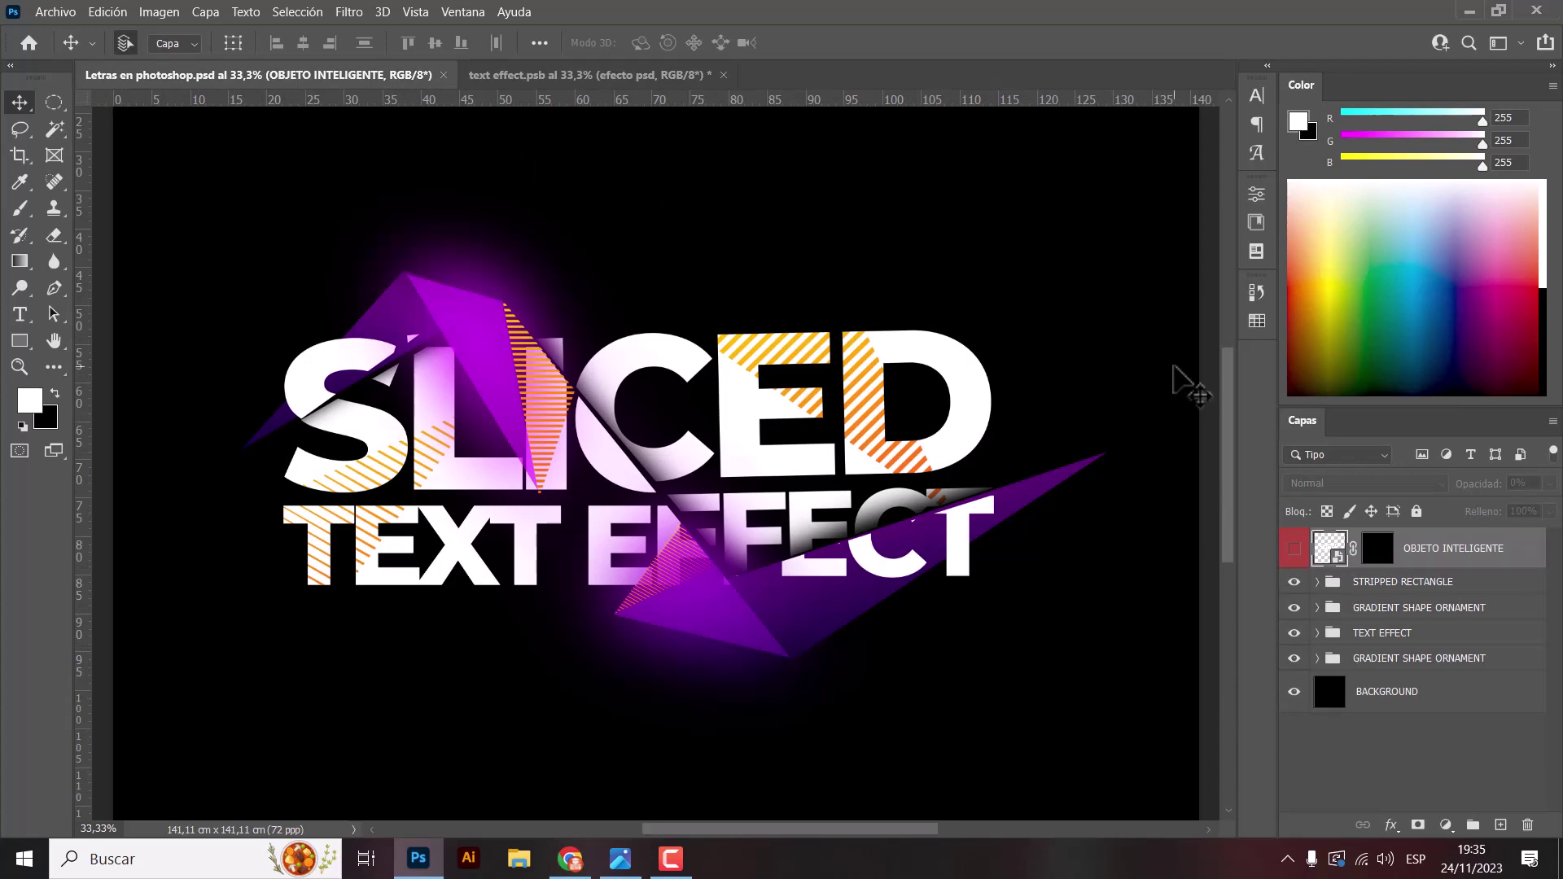
{"action": "left_click", "coordinate": [619, 75]}
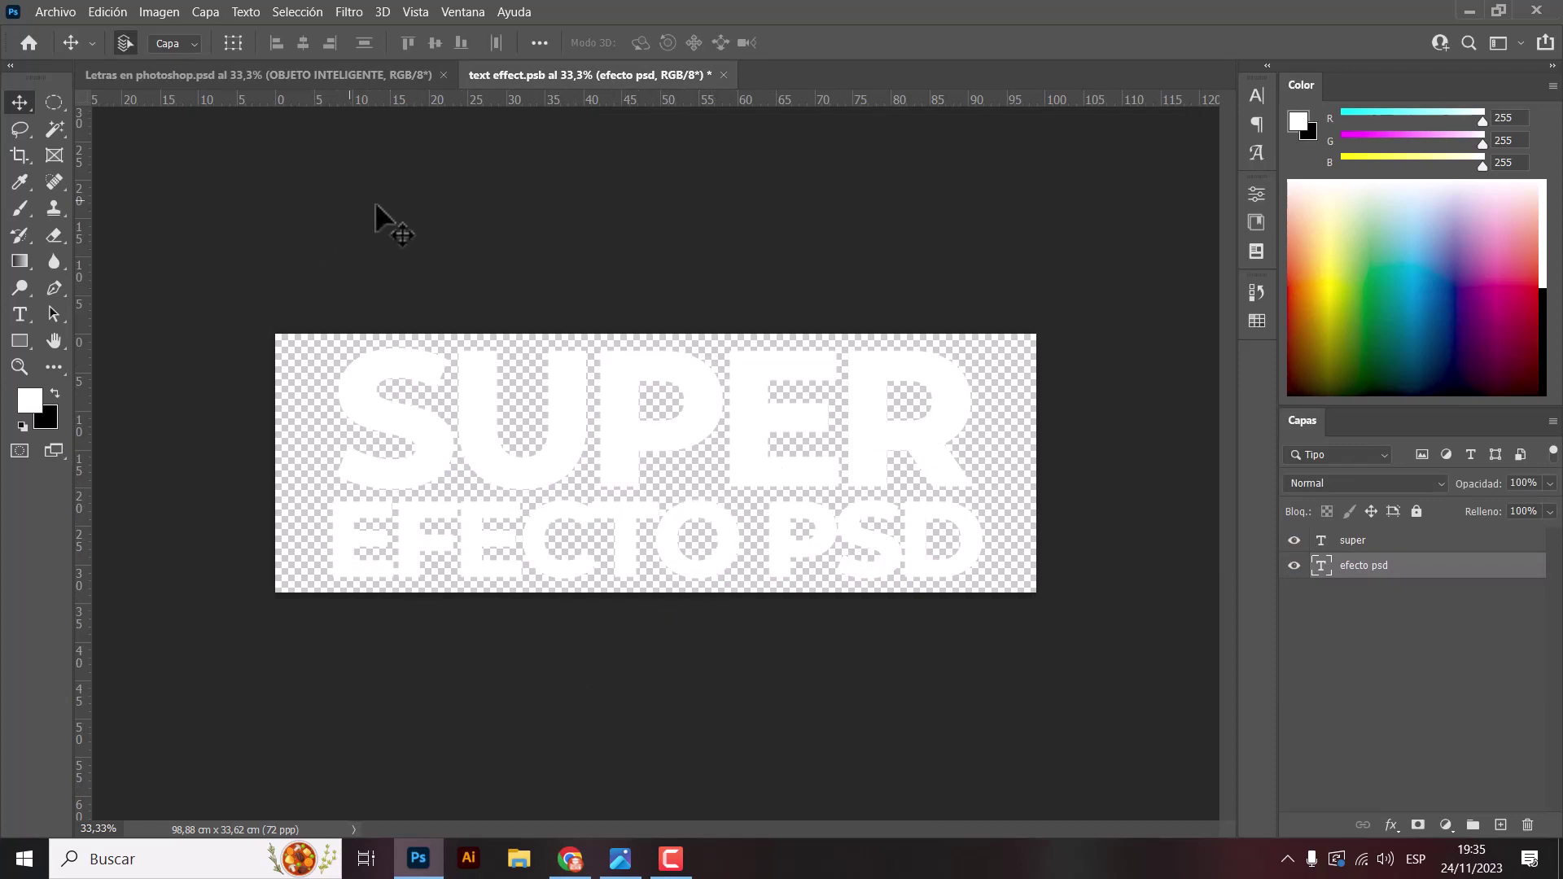
{"action": "left_click", "coordinate": [359, 72]}
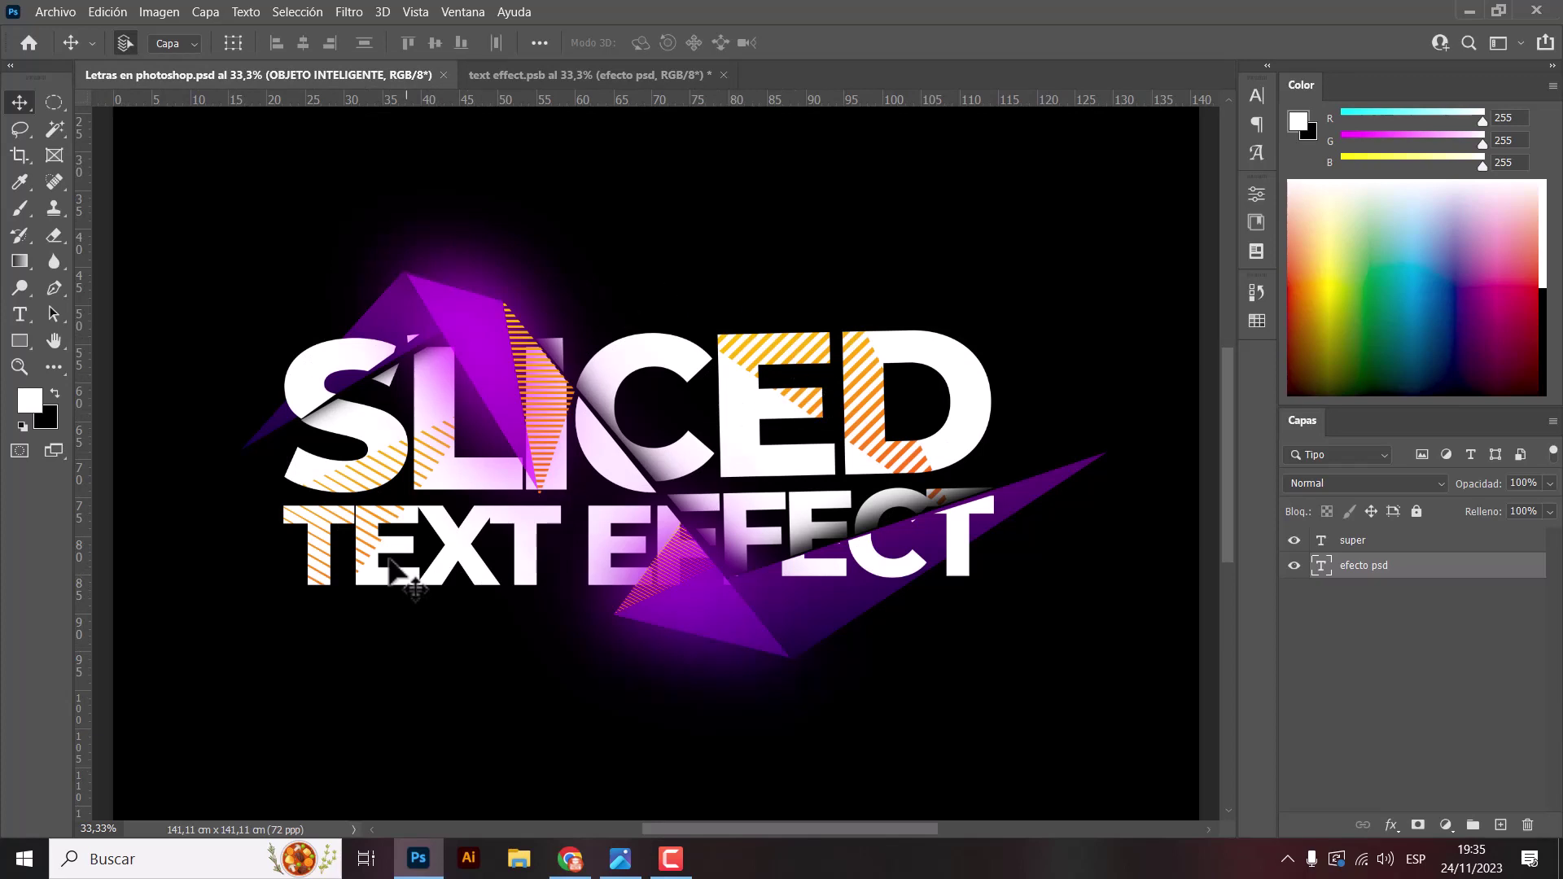
{"action": "left_click", "coordinate": [562, 75]}
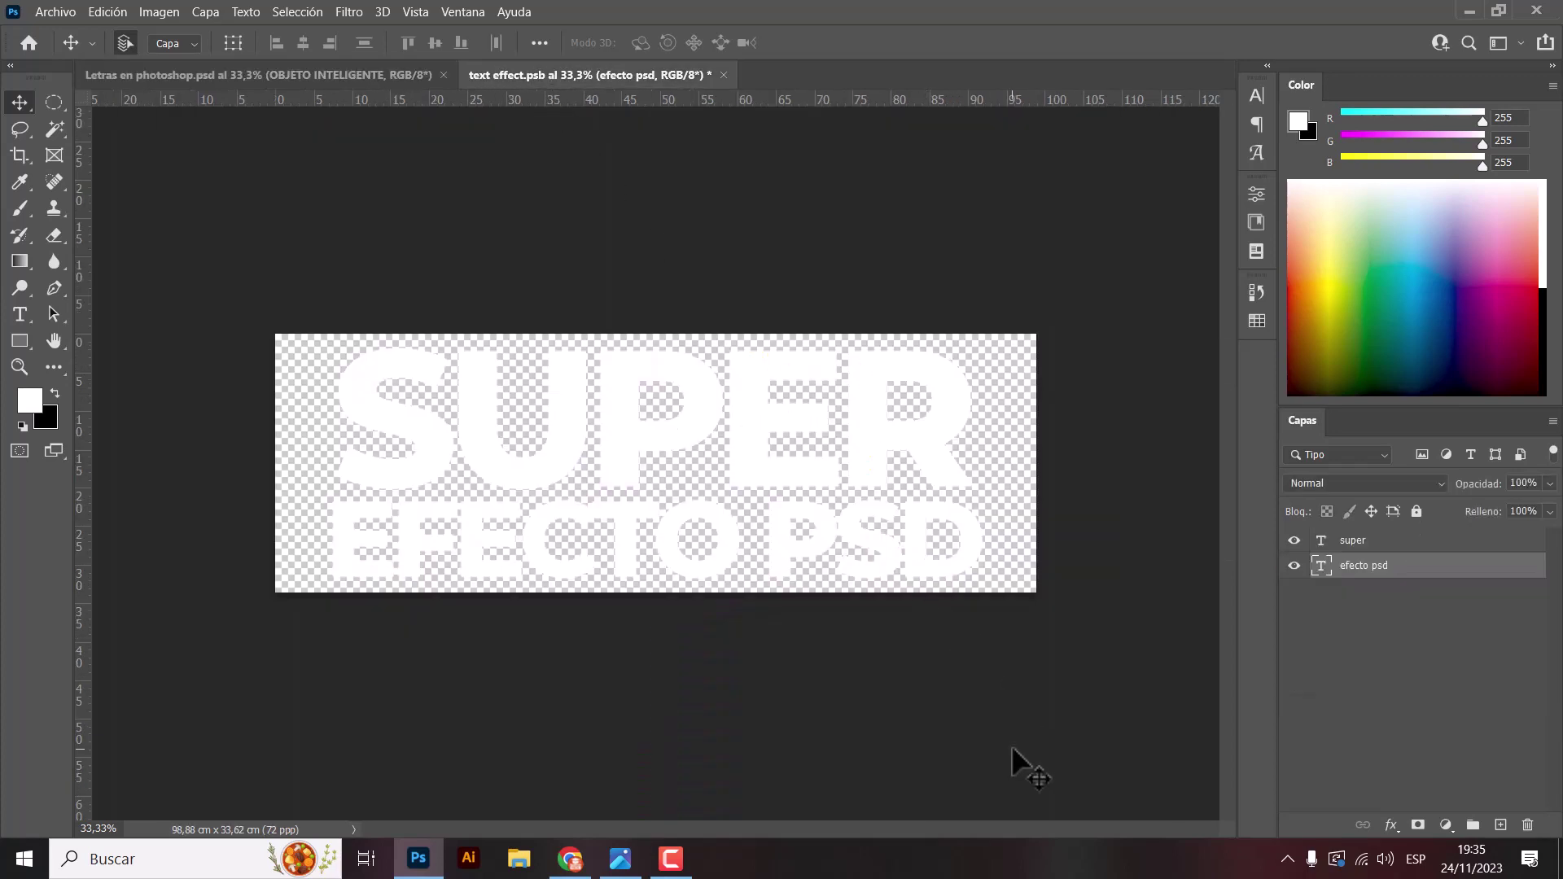
Step: Save text effect.psb, then view Letras en photoshop.psd zoomed out to 25%
{"action": "left_click", "coordinate": [56, 11]}
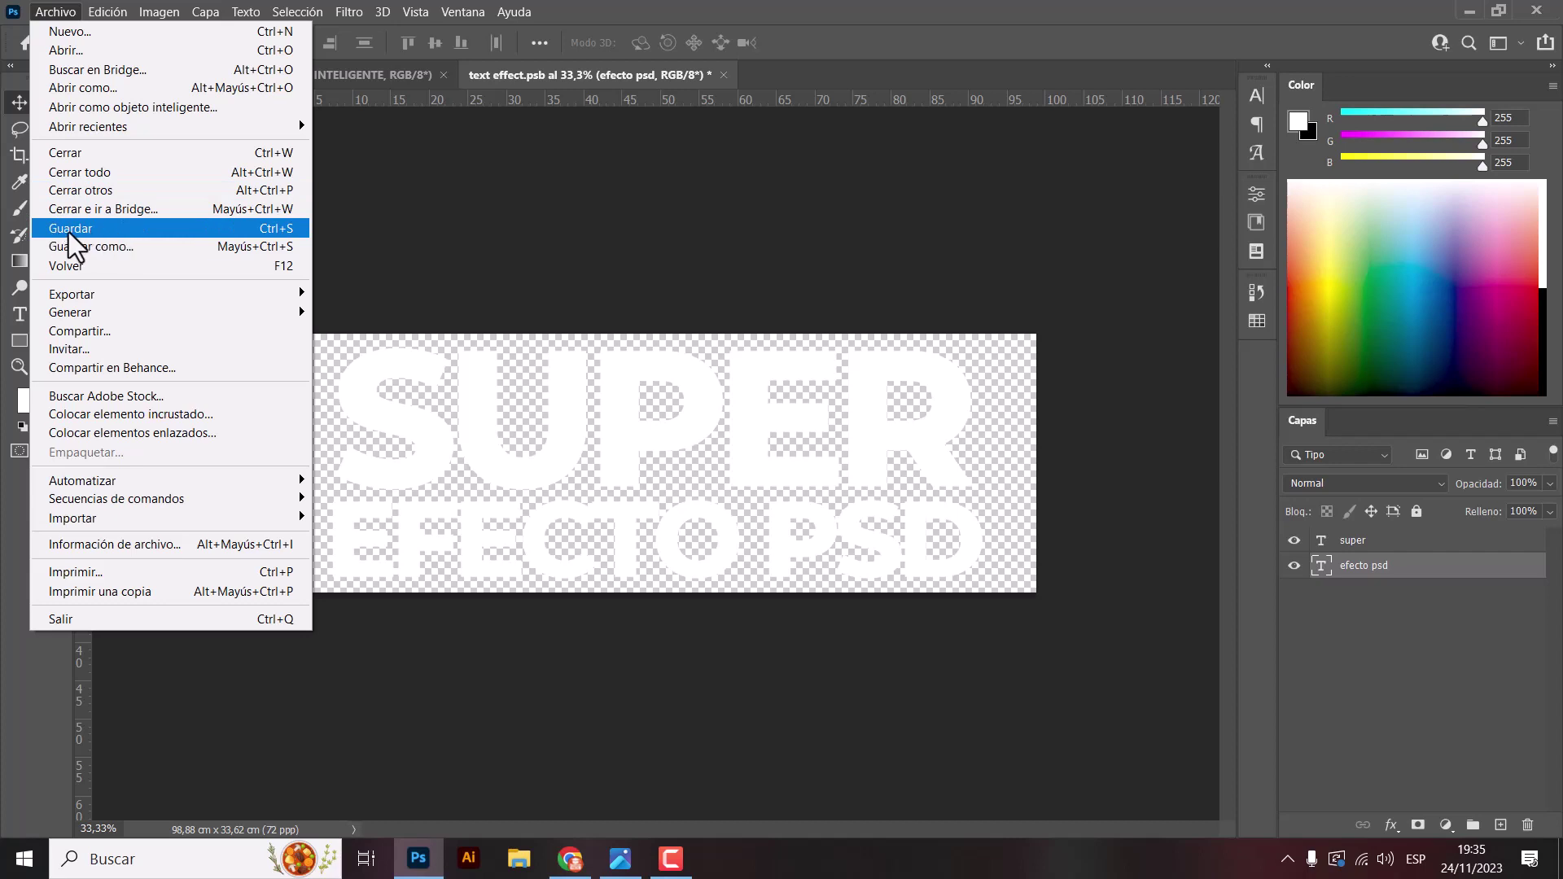
{"action": "left_click", "coordinate": [120, 232]}
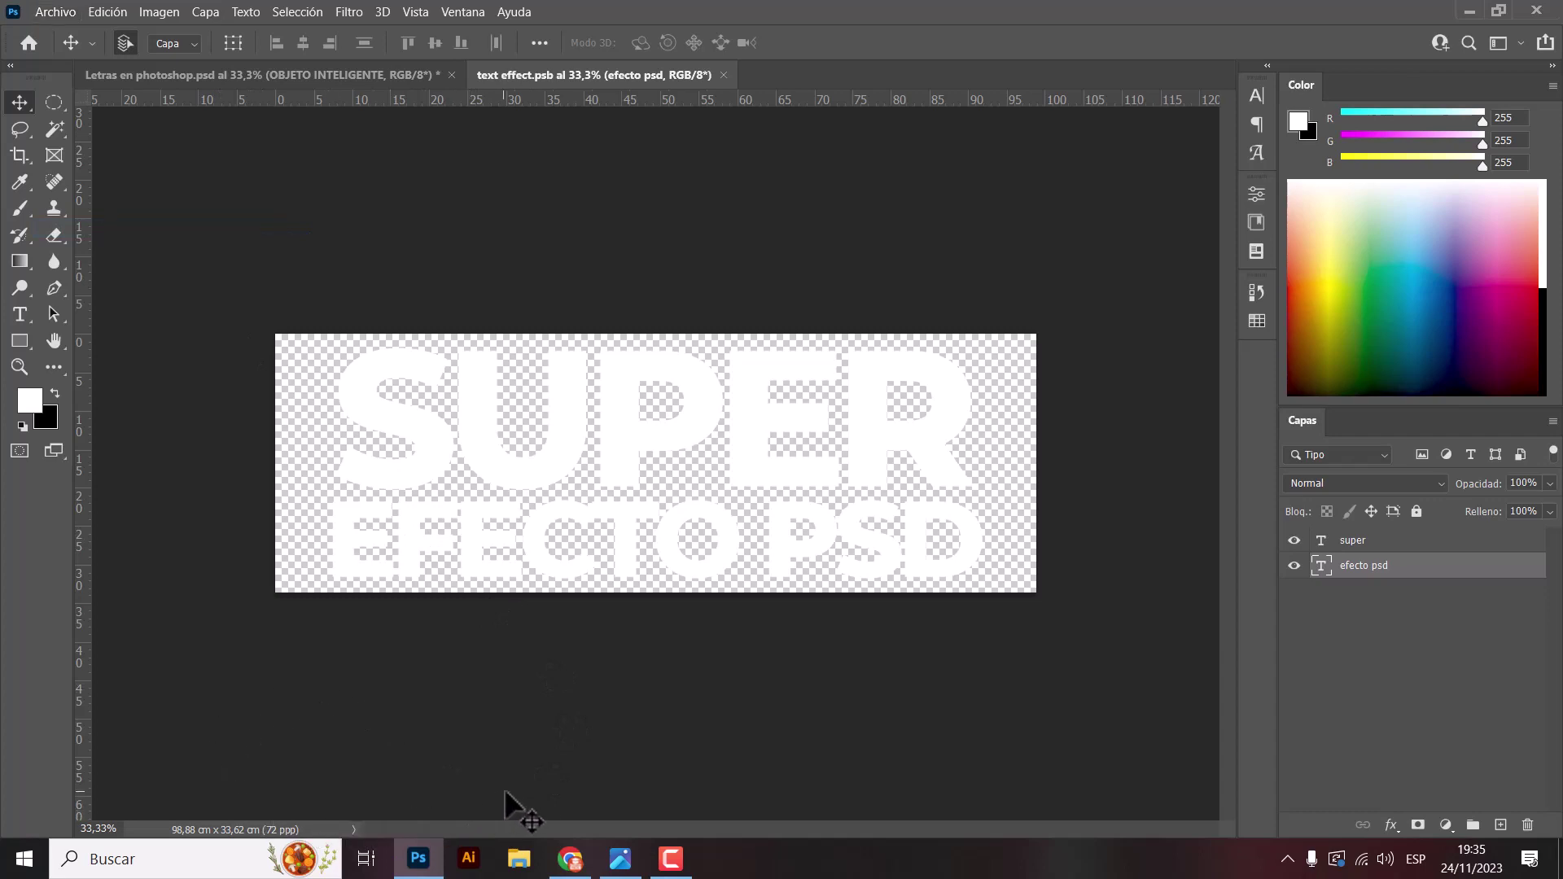
{"action": "left_click", "coordinate": [333, 75]}
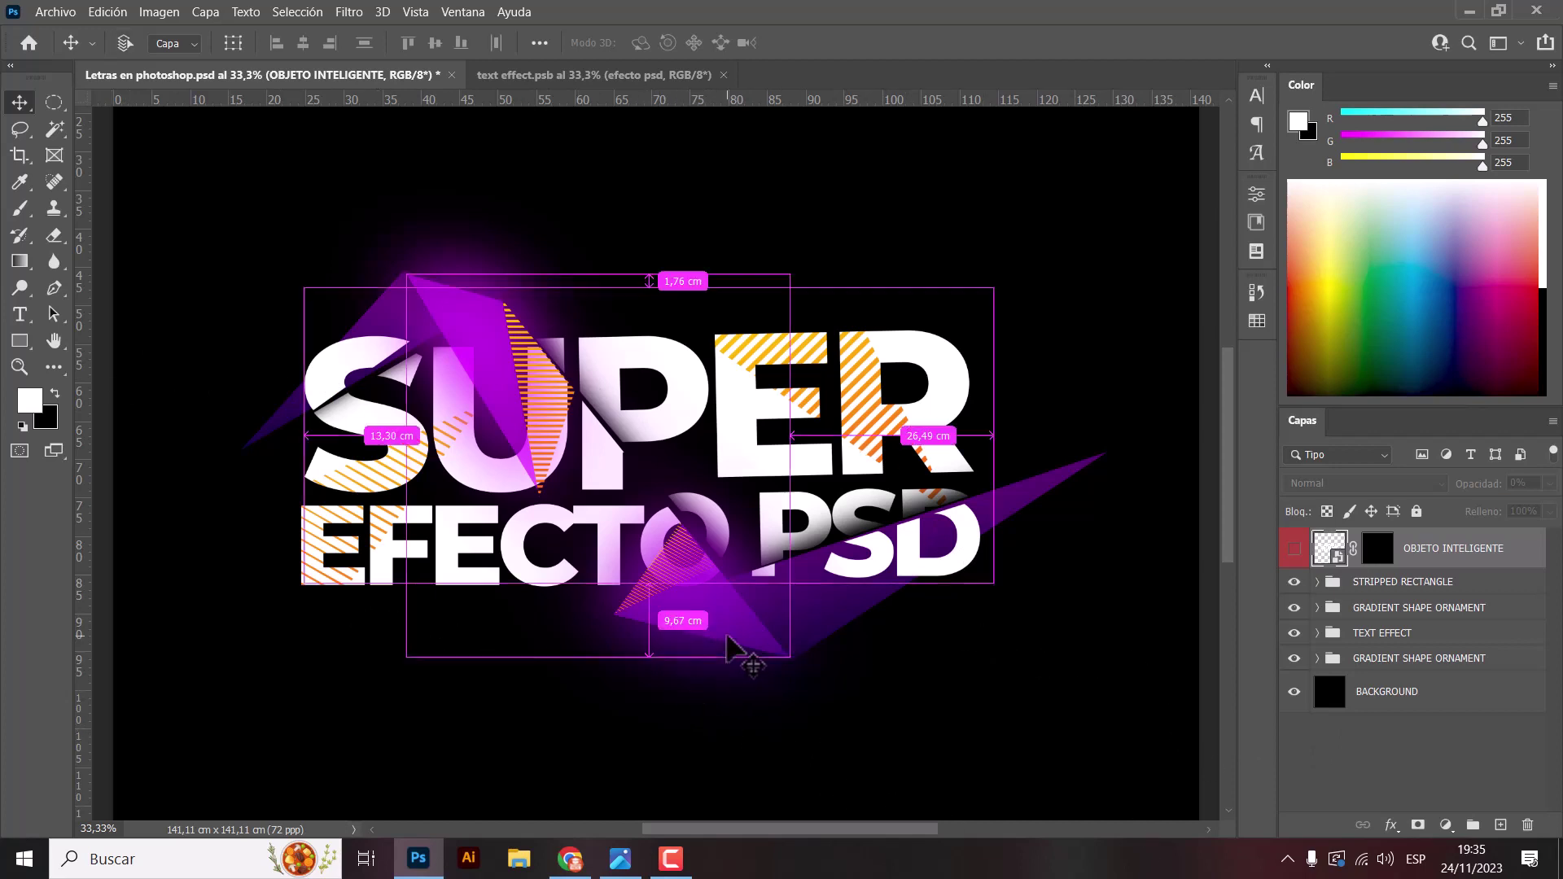
{"action": "key", "text": "ctrl+minus"}
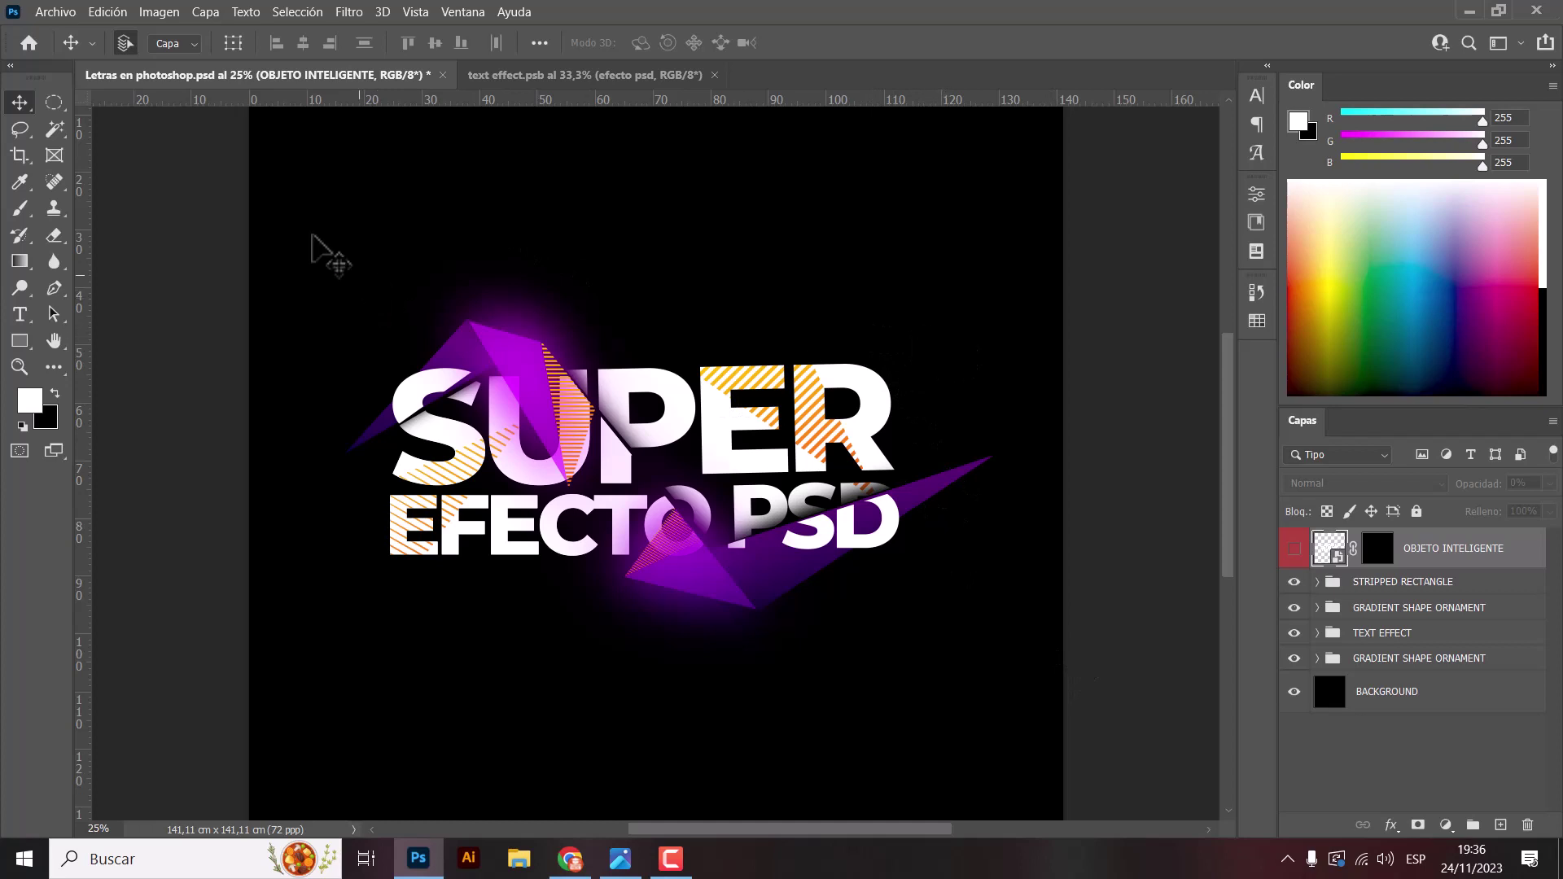
Step: Save a copy to Escritorio as JPEG named Letras en photoshop
{"action": "left_click", "coordinate": [56, 12]}
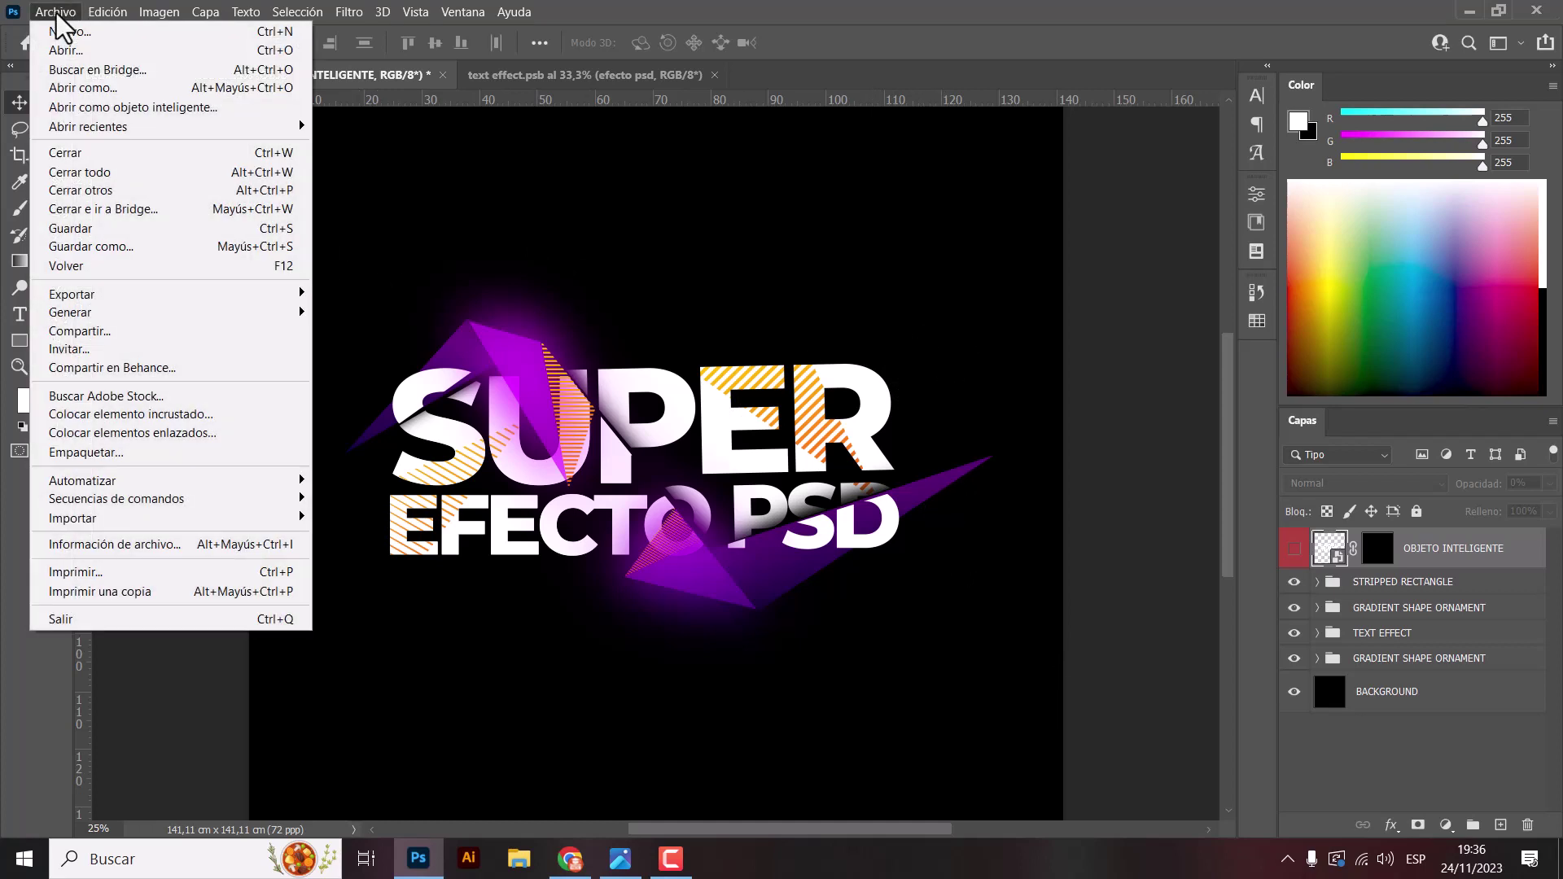
{"action": "left_click", "coordinate": [104, 246]}
{"action": "left_click_drag", "start_coordinate": [329, 303], "coordinate": [316, 205]}
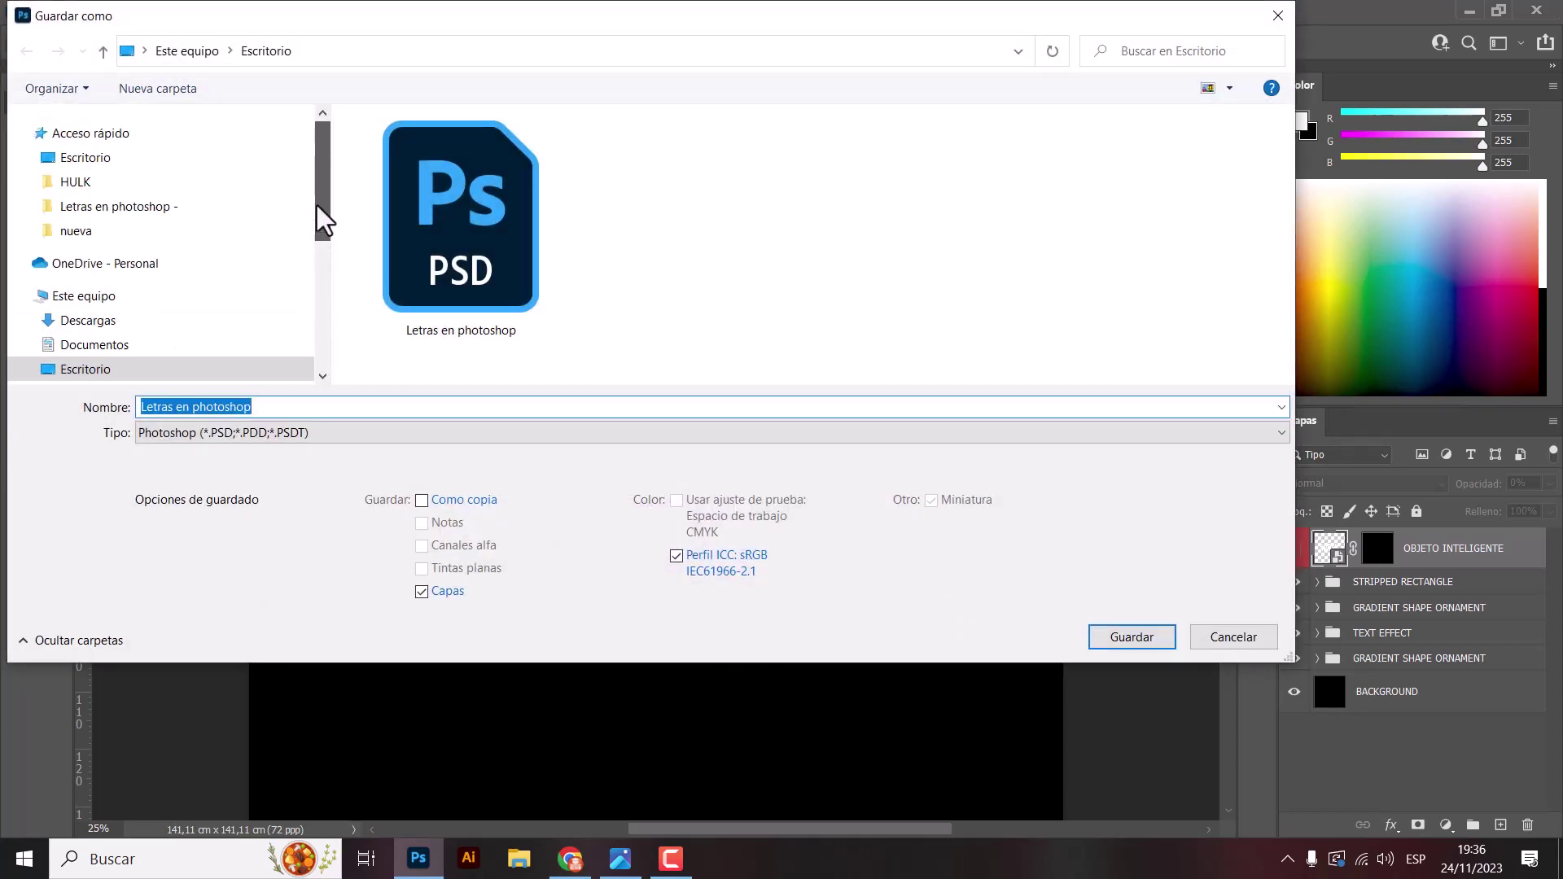
{"action": "left_click", "coordinate": [33, 159]}
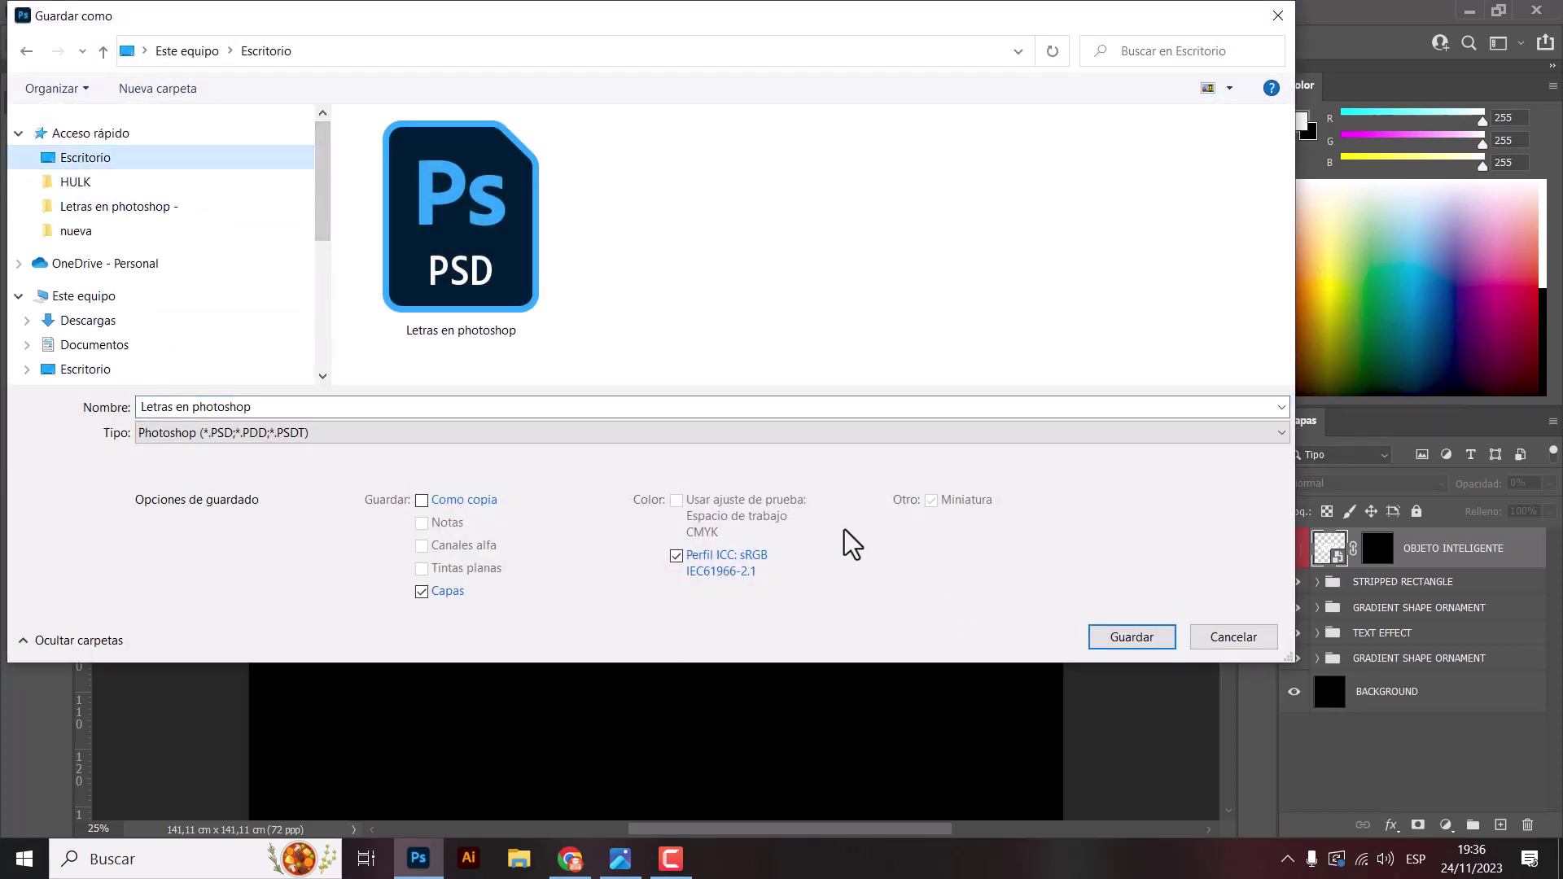
{"action": "left_click", "coordinate": [269, 407]}
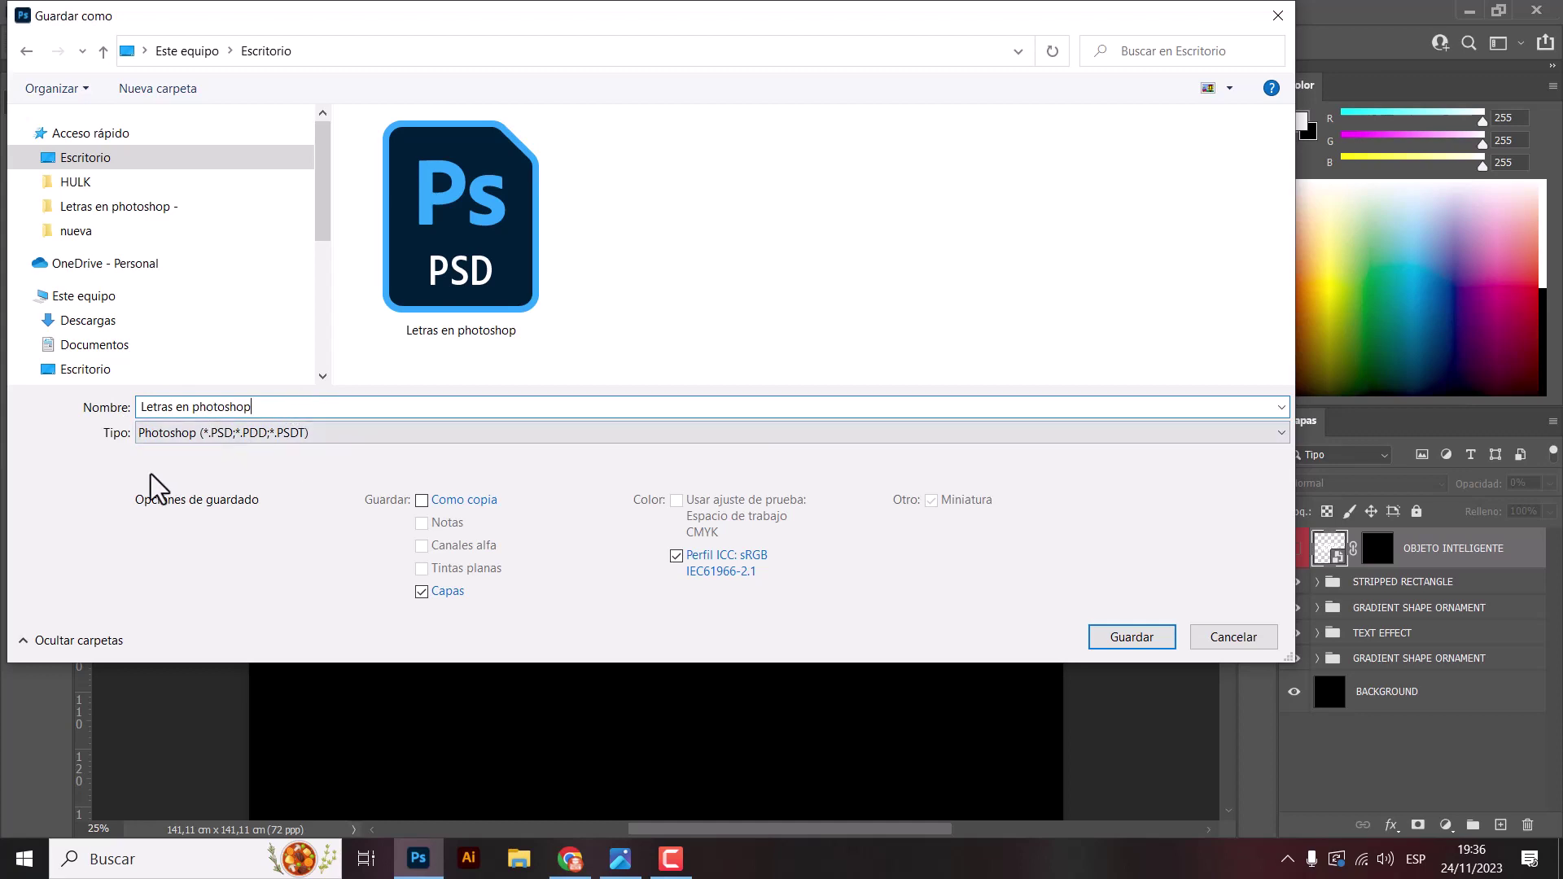
{"action": "left_click", "coordinate": [217, 438]}
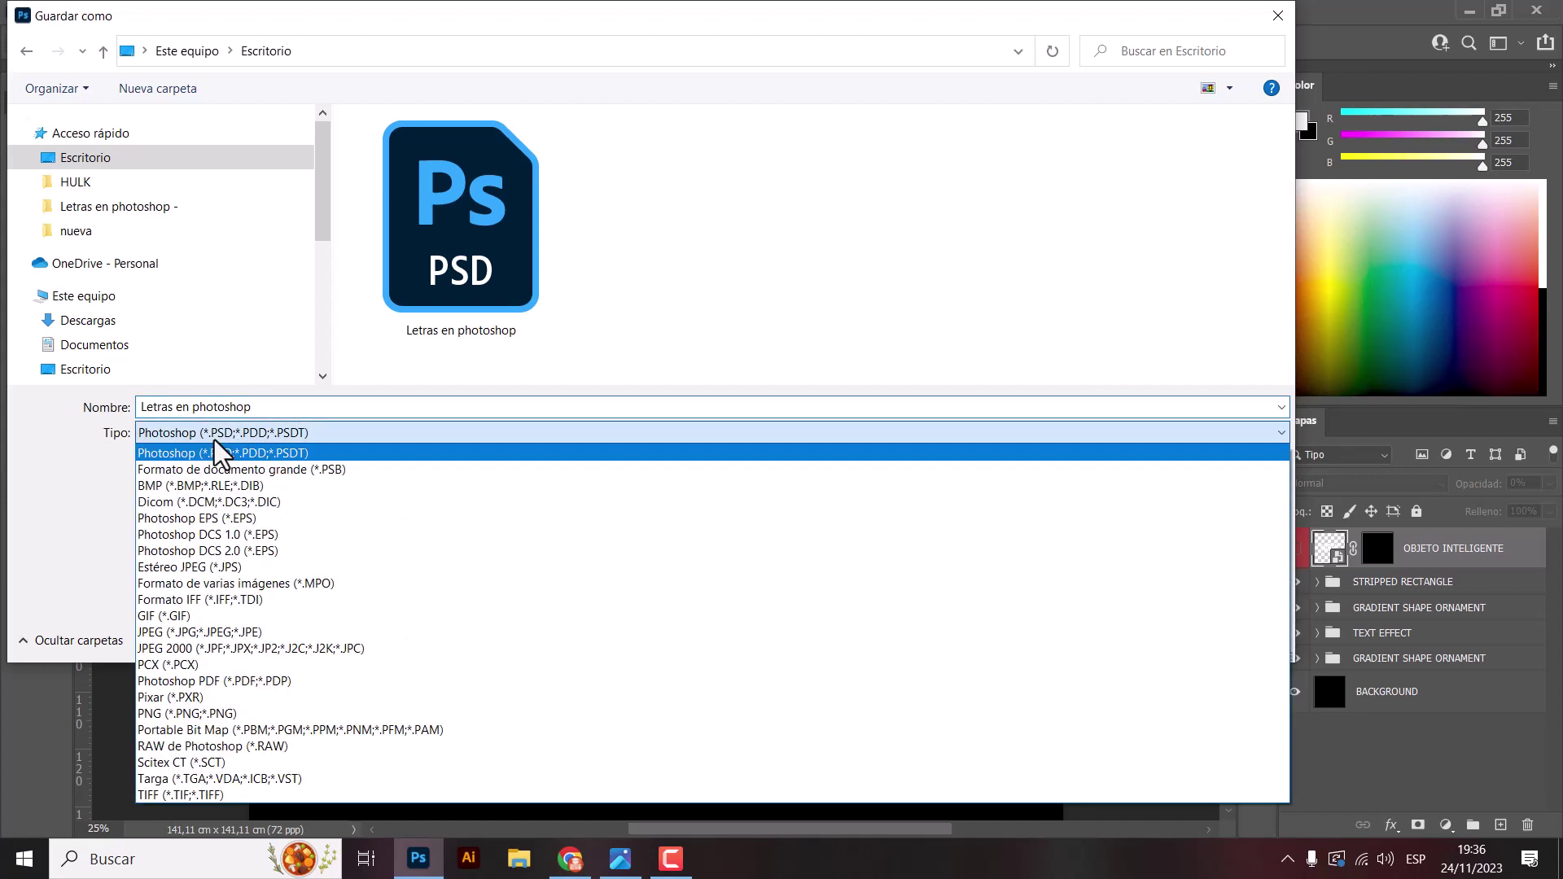
{"action": "left_click", "coordinate": [171, 632]}
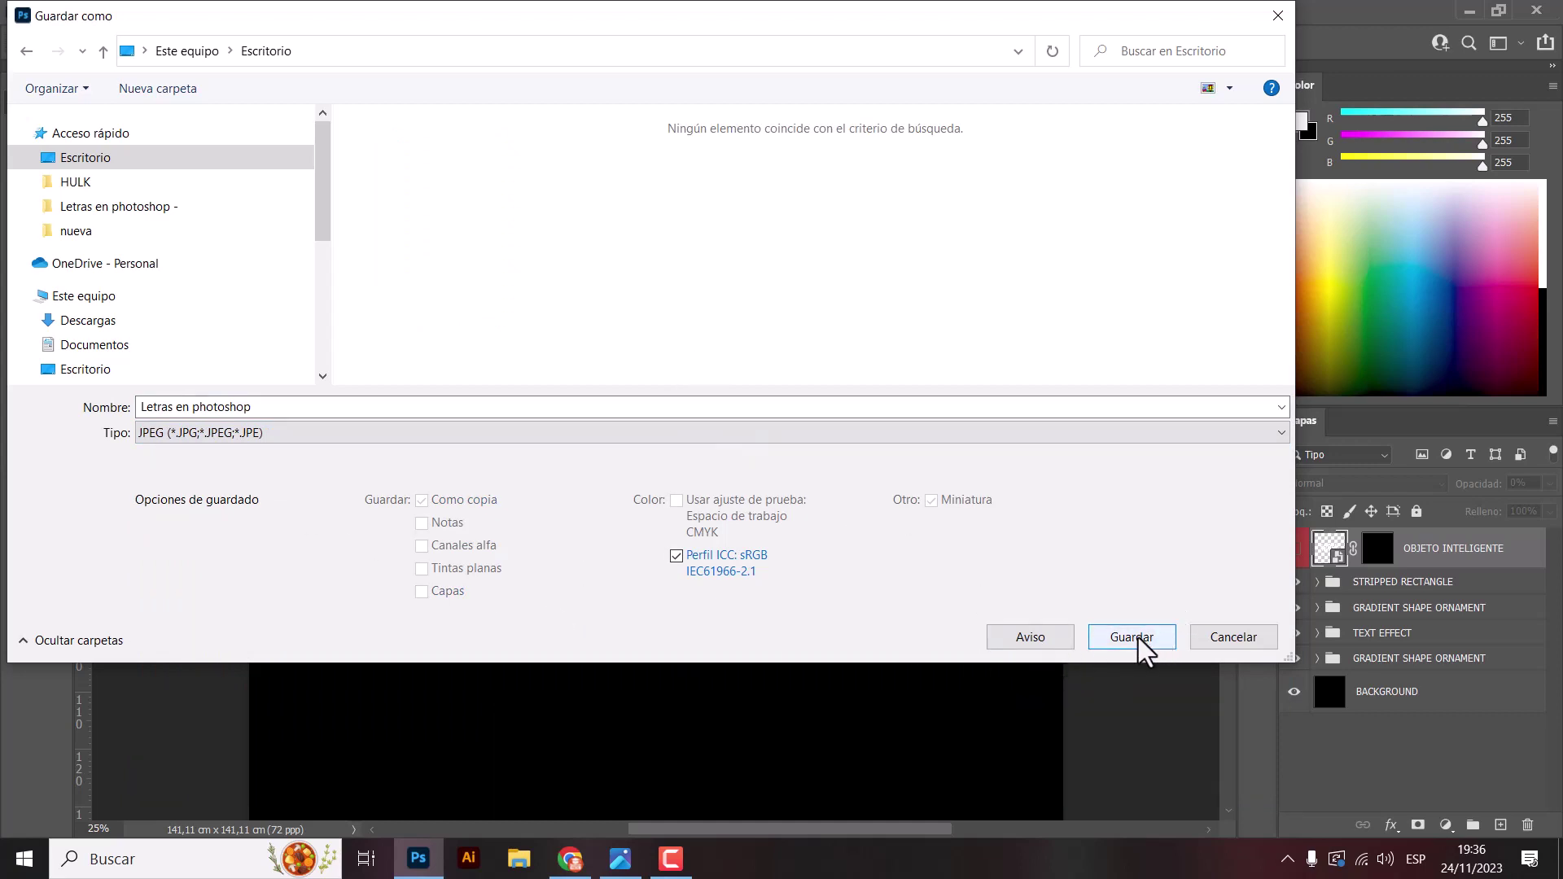
{"action": "left_click", "coordinate": [1133, 637]}
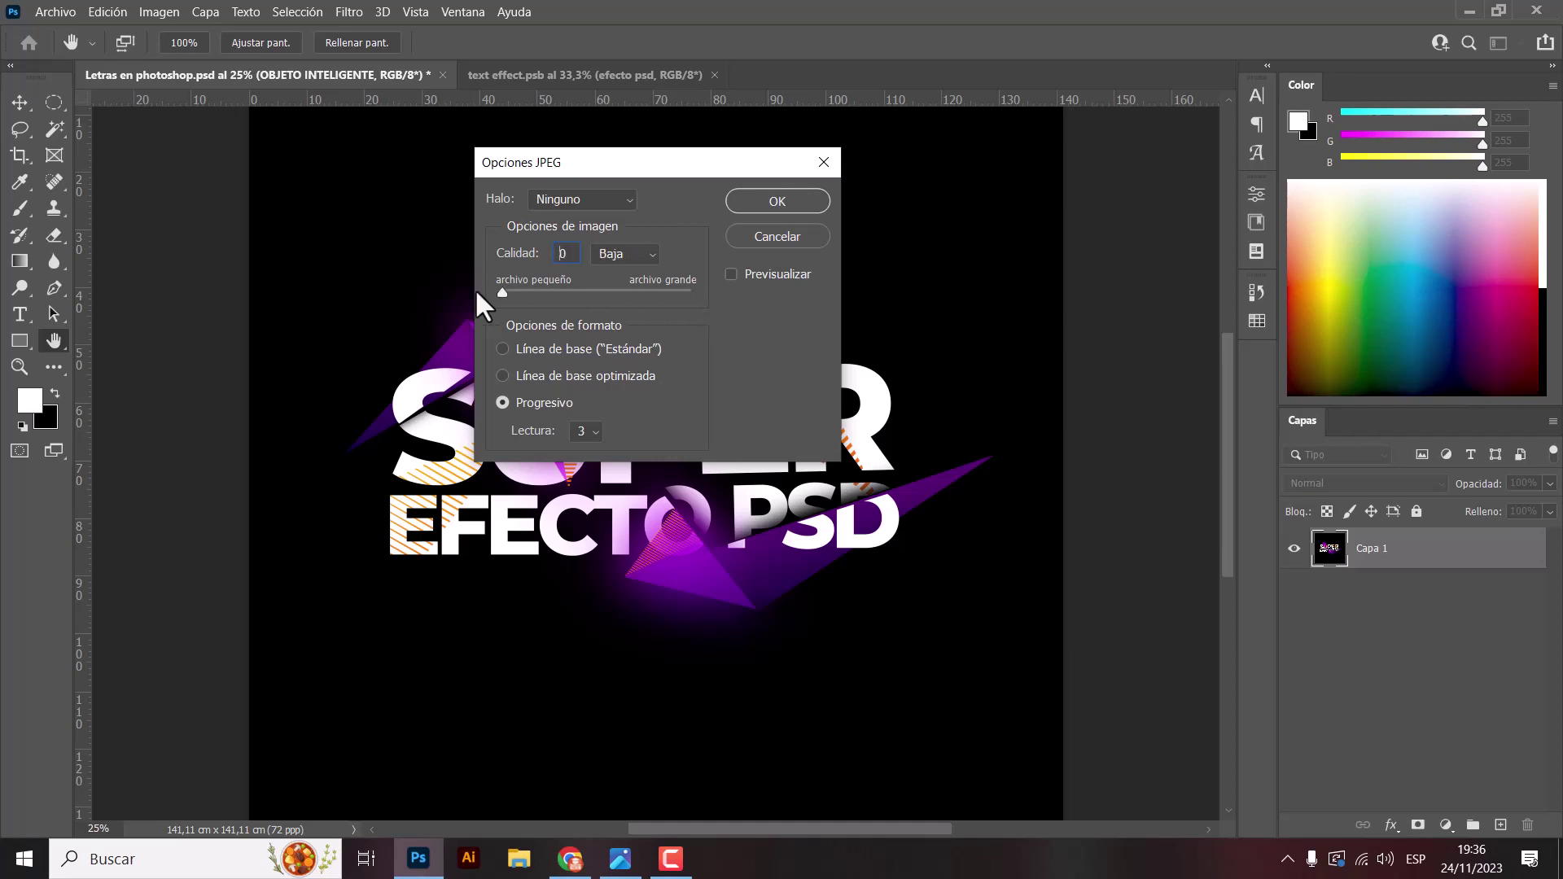
Step: Set JPEG quality to 8 (Alta) and confirm
{"action": "left_click_drag", "start_coordinate": [656, 279], "coordinate": [554, 306]}
{"action": "left_click_drag", "start_coordinate": [551, 308], "coordinate": [709, 336]}
{"action": "left_click", "coordinate": [778, 201]}
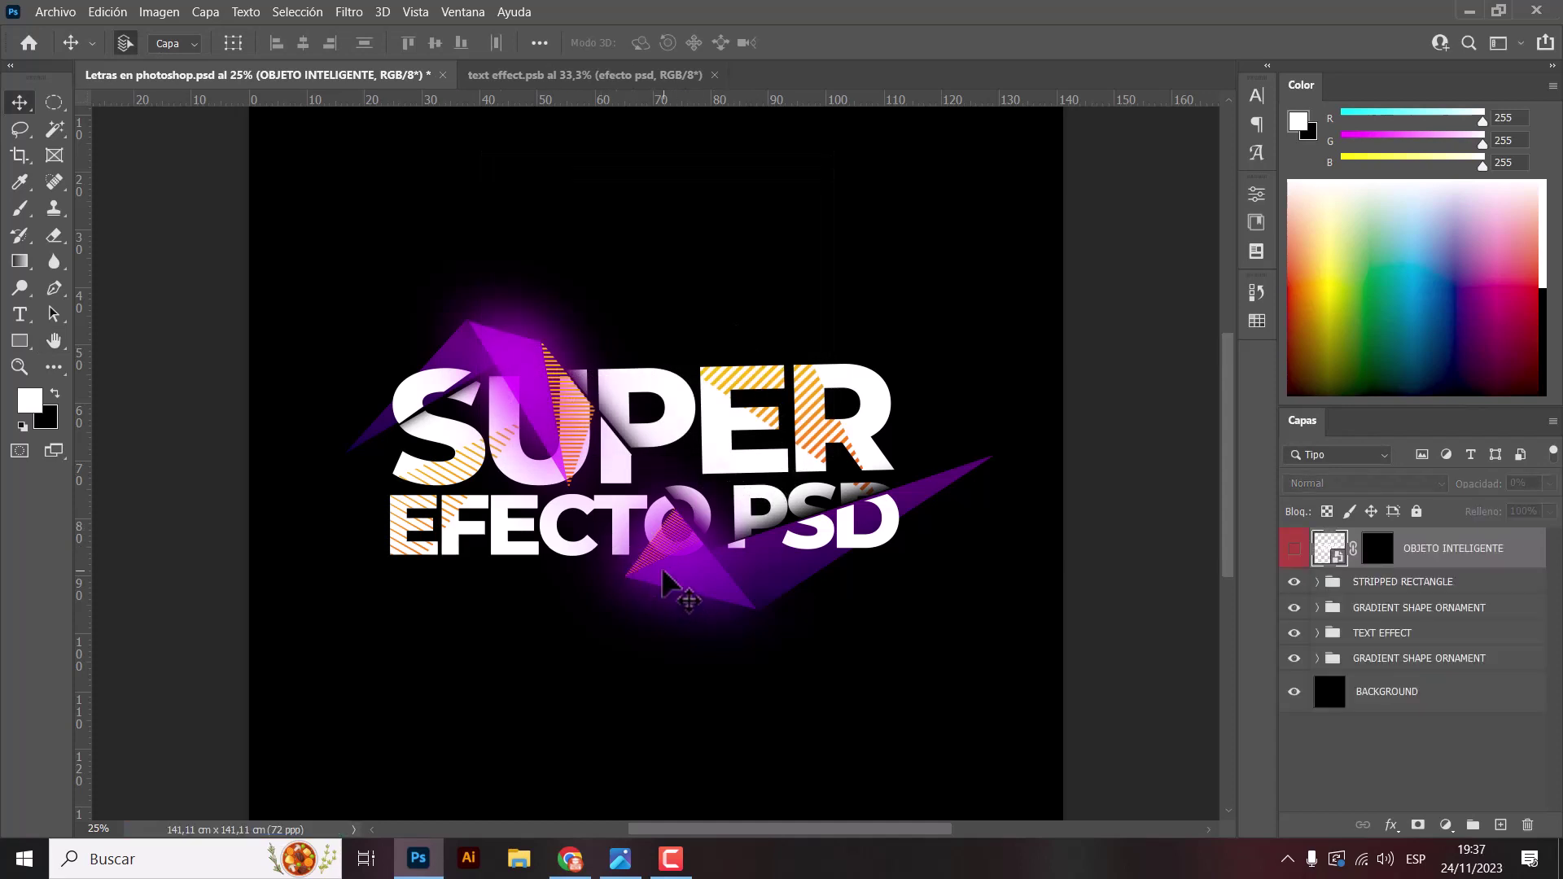
Step: Open the saved Letras en photoshop JPG from the desktop in maximized Photos
{"action": "left_click", "coordinate": [1560, 859]}
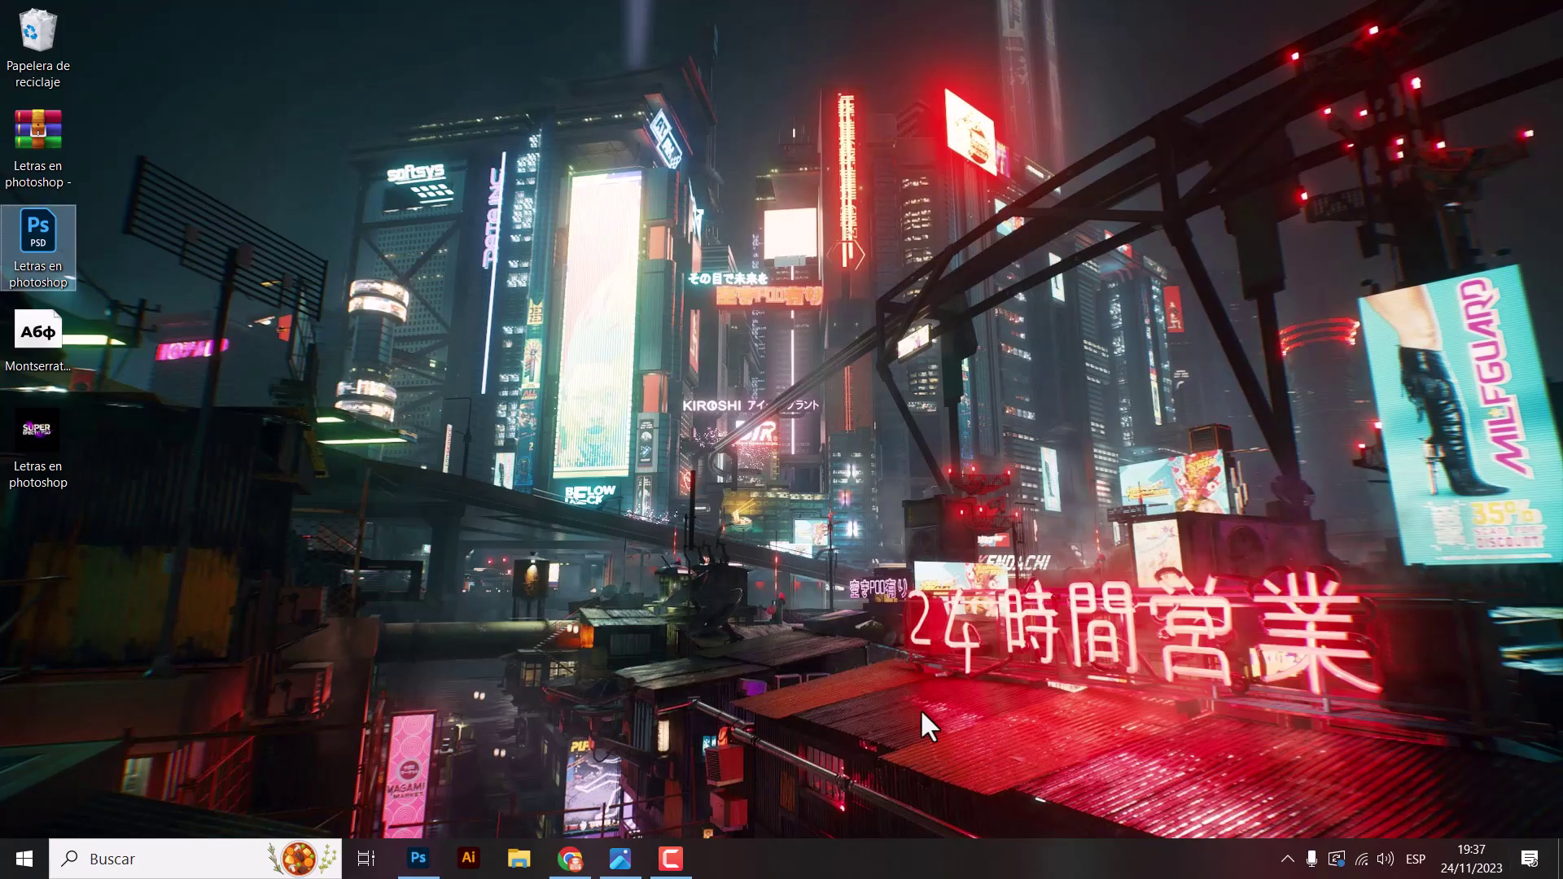
{"action": "double_click", "coordinate": [36, 427]}
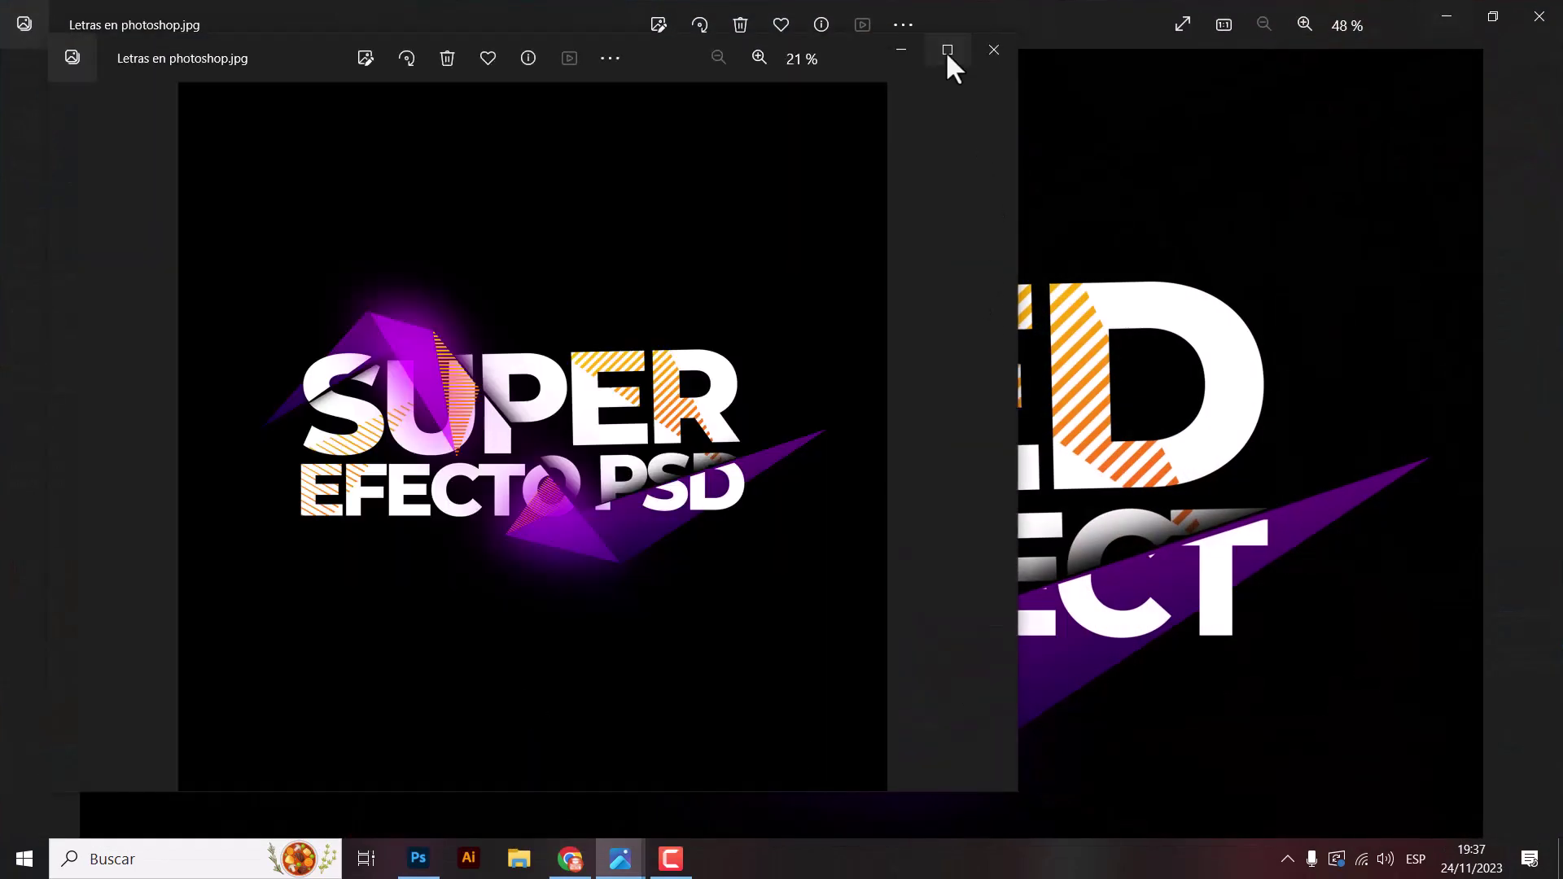
{"action": "left_click", "coordinate": [947, 51]}
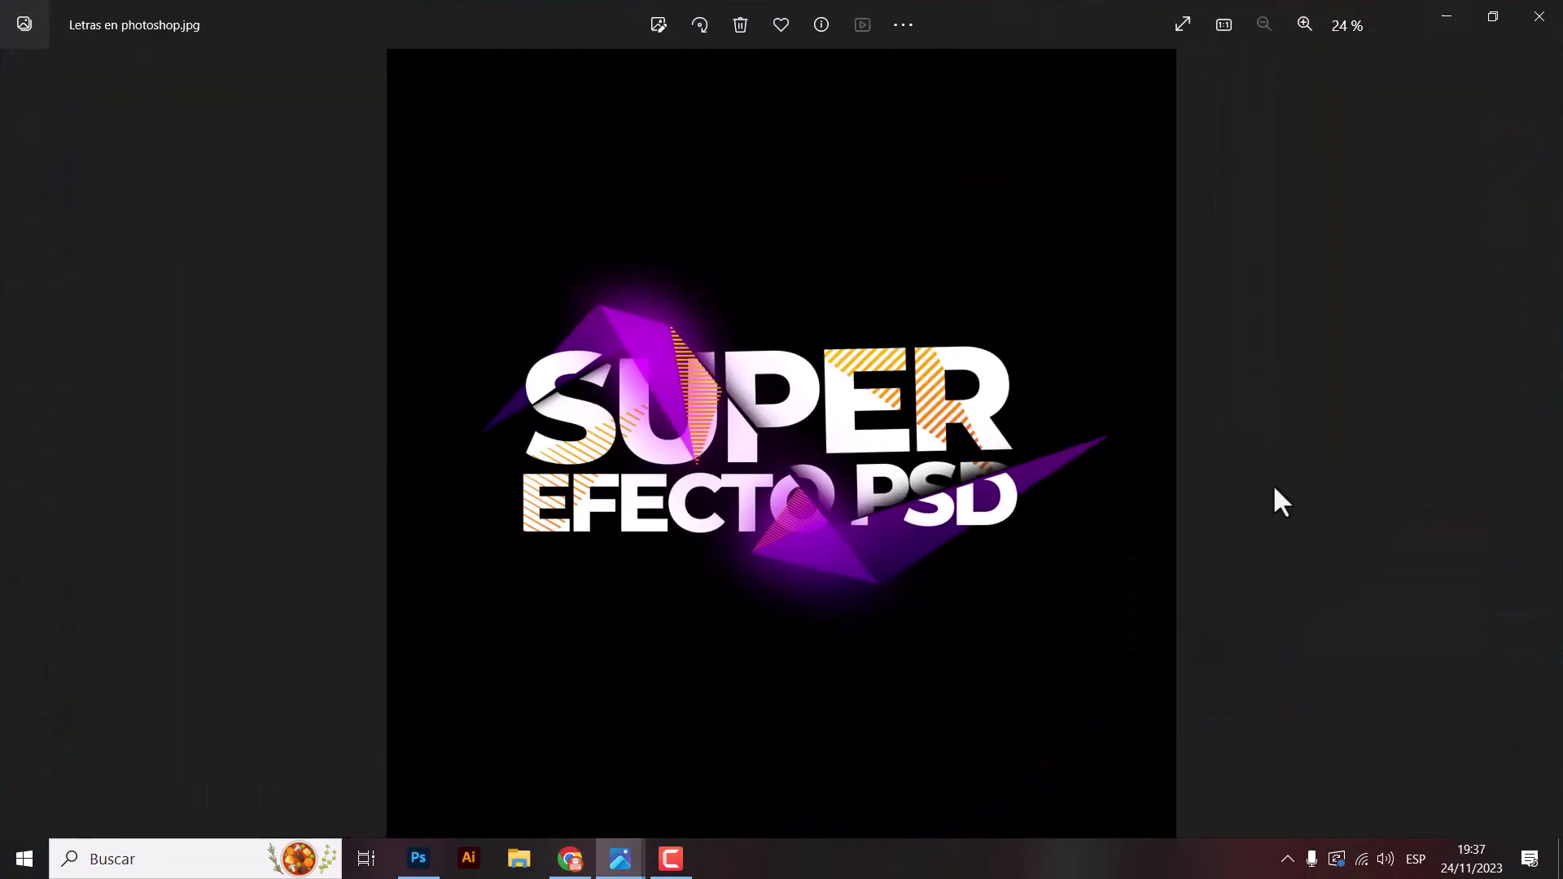
Step: Zoom in and out to check SUPER EFECTO PSD, then return to Photoshop
{"action": "scroll", "coordinate": [798, 492], "scroll_direction": "up", "scroll_amount": 1}
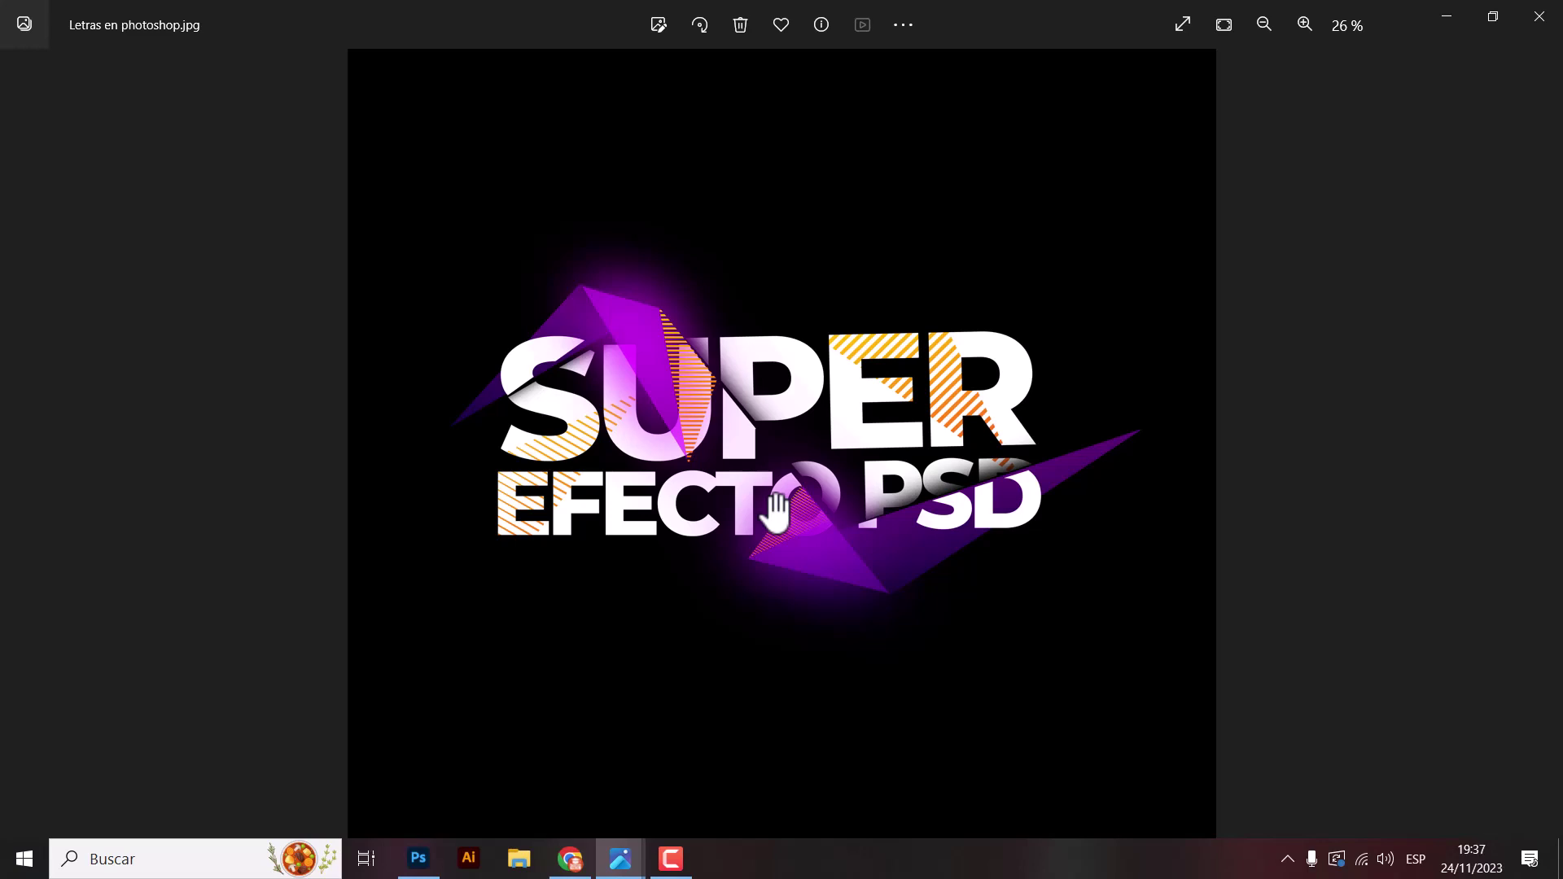
{"action": "scroll", "coordinate": [793, 461], "scroll_direction": "up", "scroll_amount": 2}
{"action": "scroll", "coordinate": [795, 461], "scroll_direction": "up", "scroll_amount": 2}
{"action": "scroll", "coordinate": [798, 464], "scroll_direction": "up", "scroll_amount": 3}
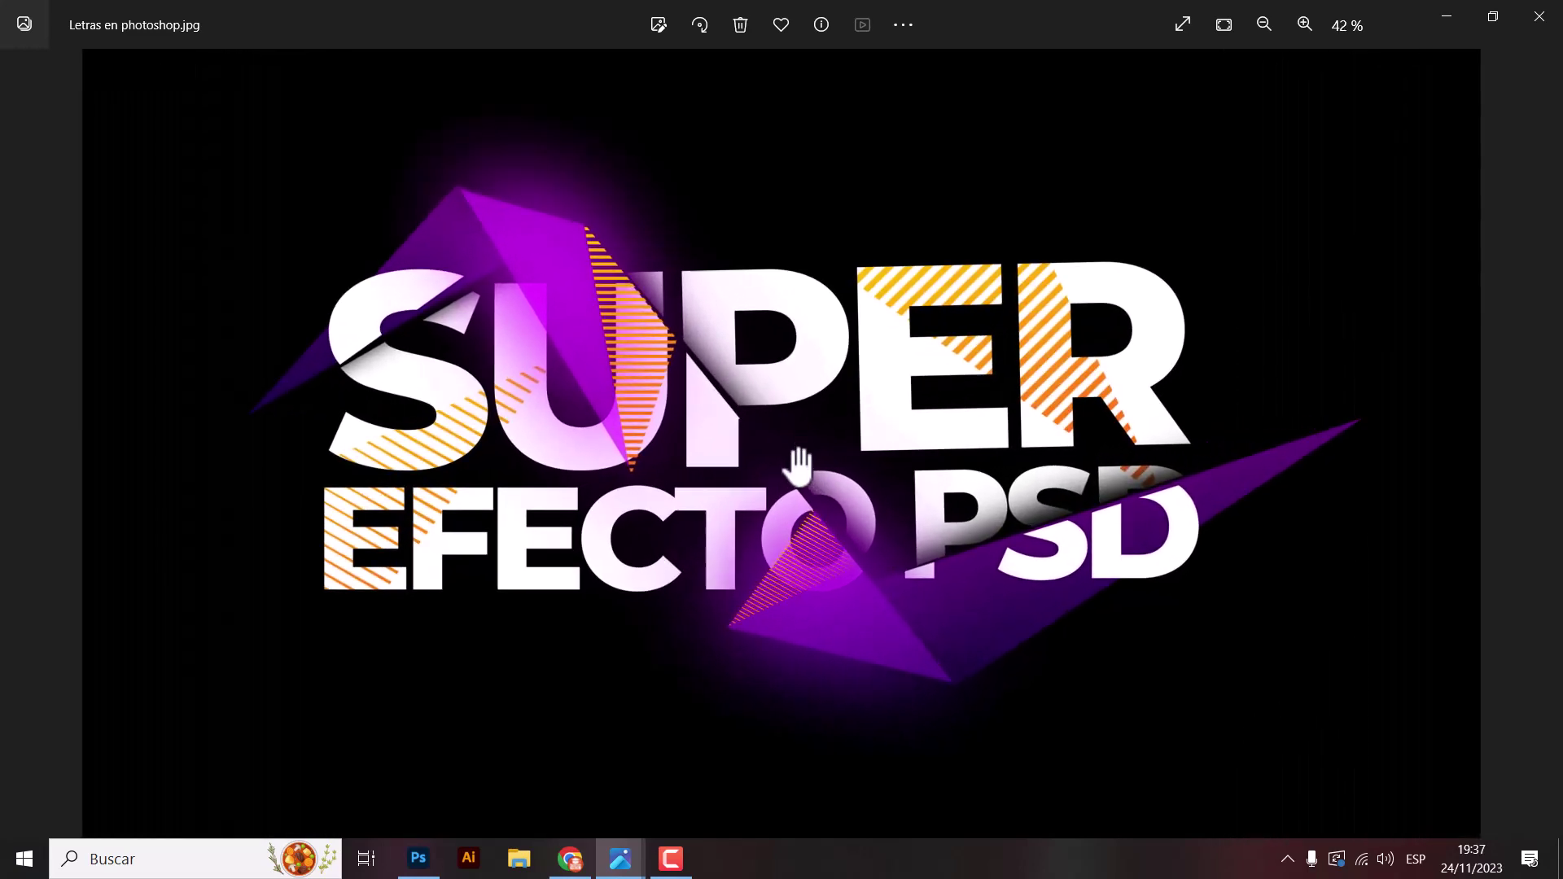
{"action": "scroll", "coordinate": [796, 461], "scroll_direction": "down", "scroll_amount": 5}
{"action": "scroll", "coordinate": [783, 443], "scroll_direction": "down", "scroll_amount": 1}
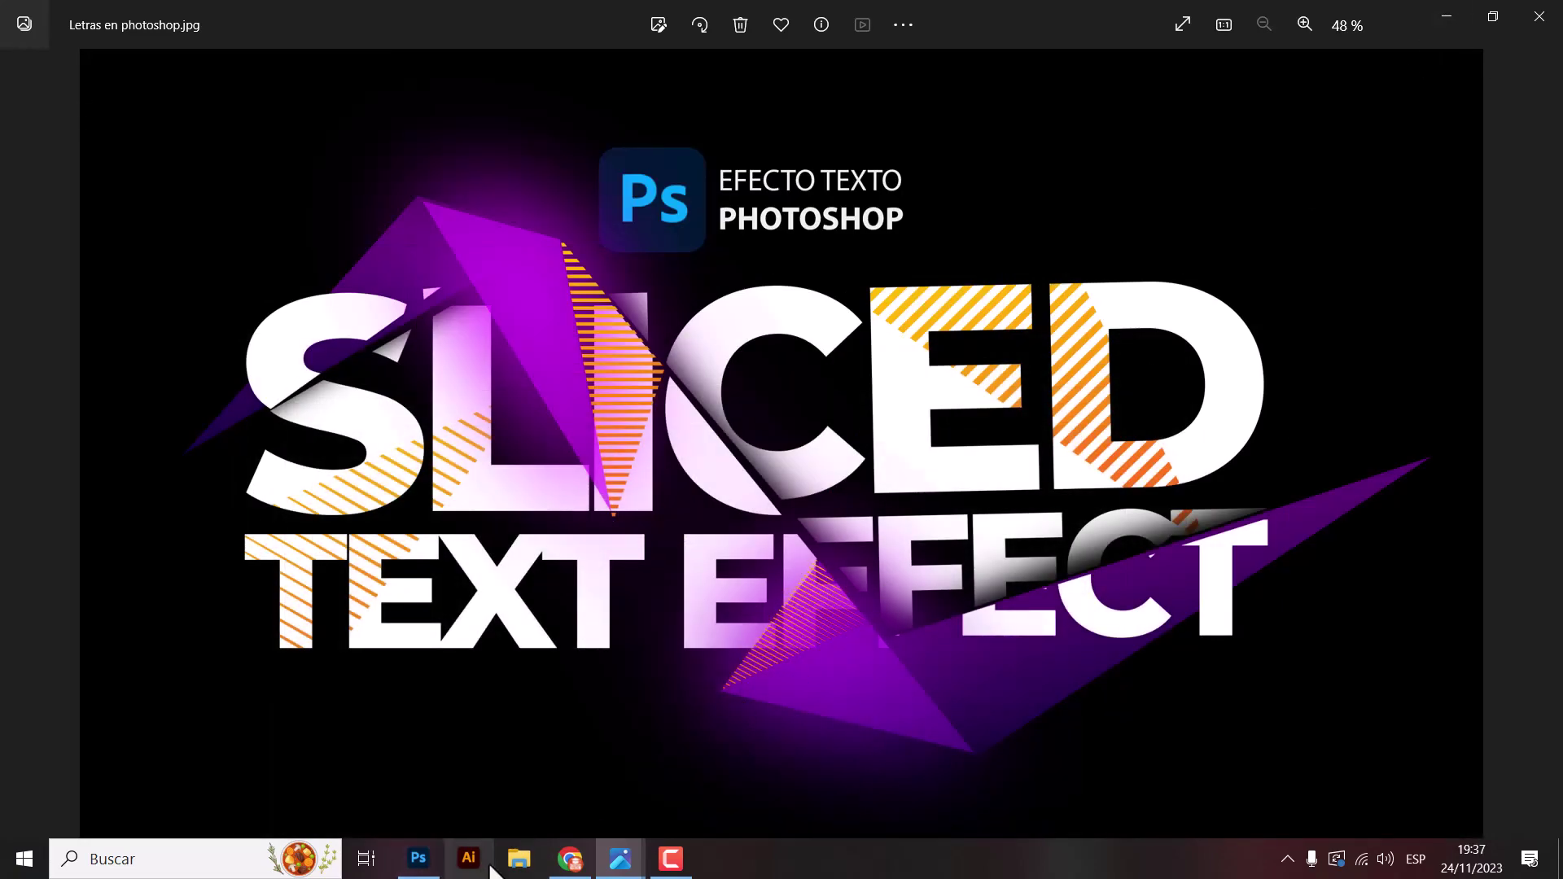
{"action": "left_click", "coordinate": [572, 861]}
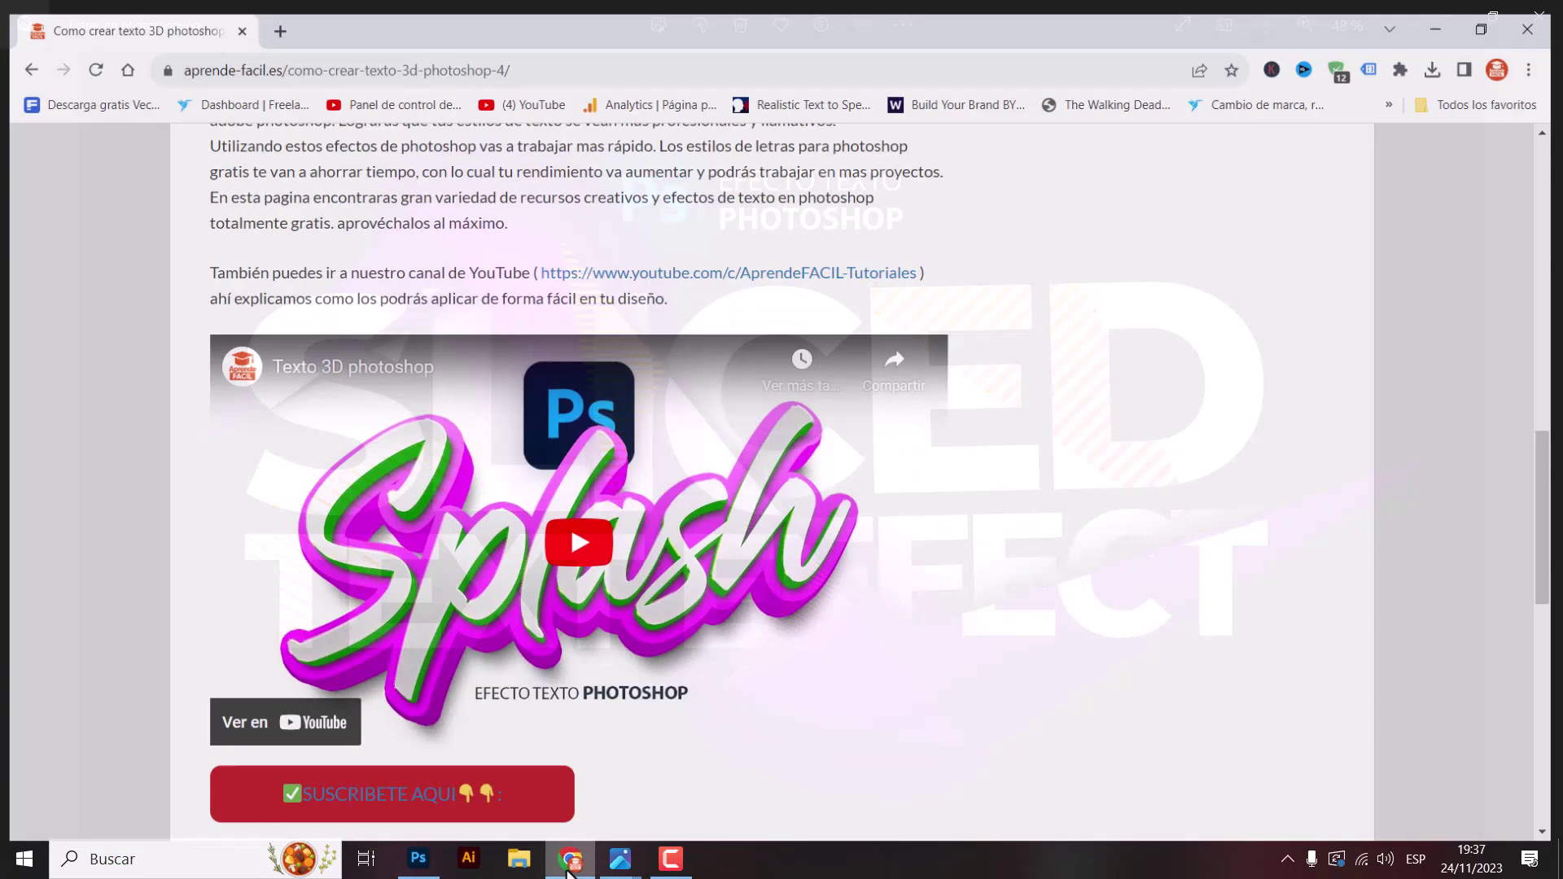
{"action": "left_click", "coordinate": [422, 860]}
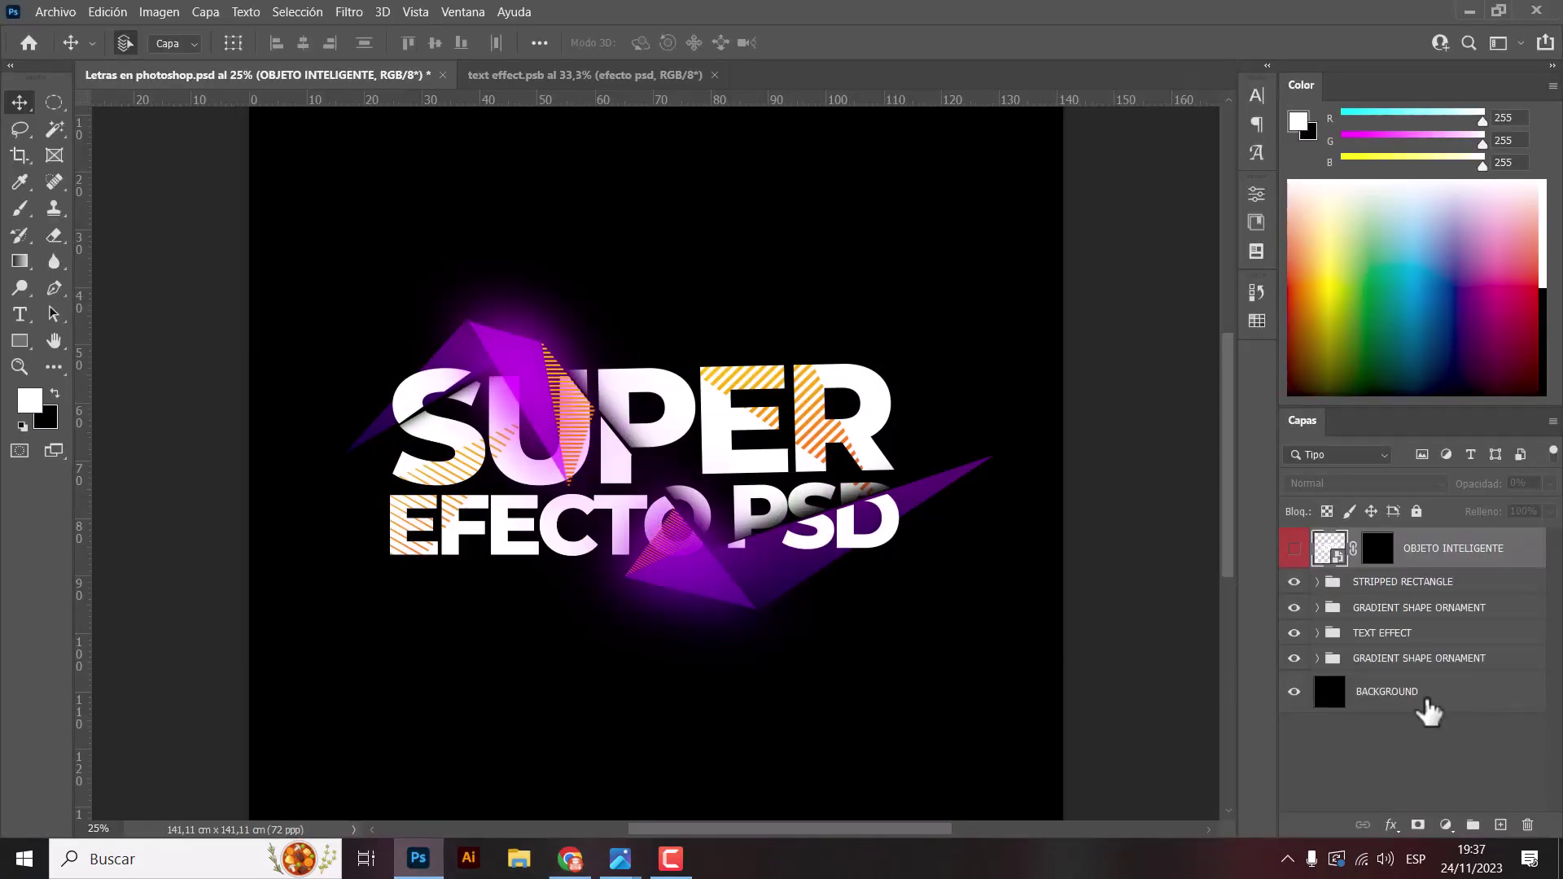
Step: Hide the black BACKGROUND layer and choose the Desktop as the save location
{"action": "left_click", "coordinate": [1415, 702]}
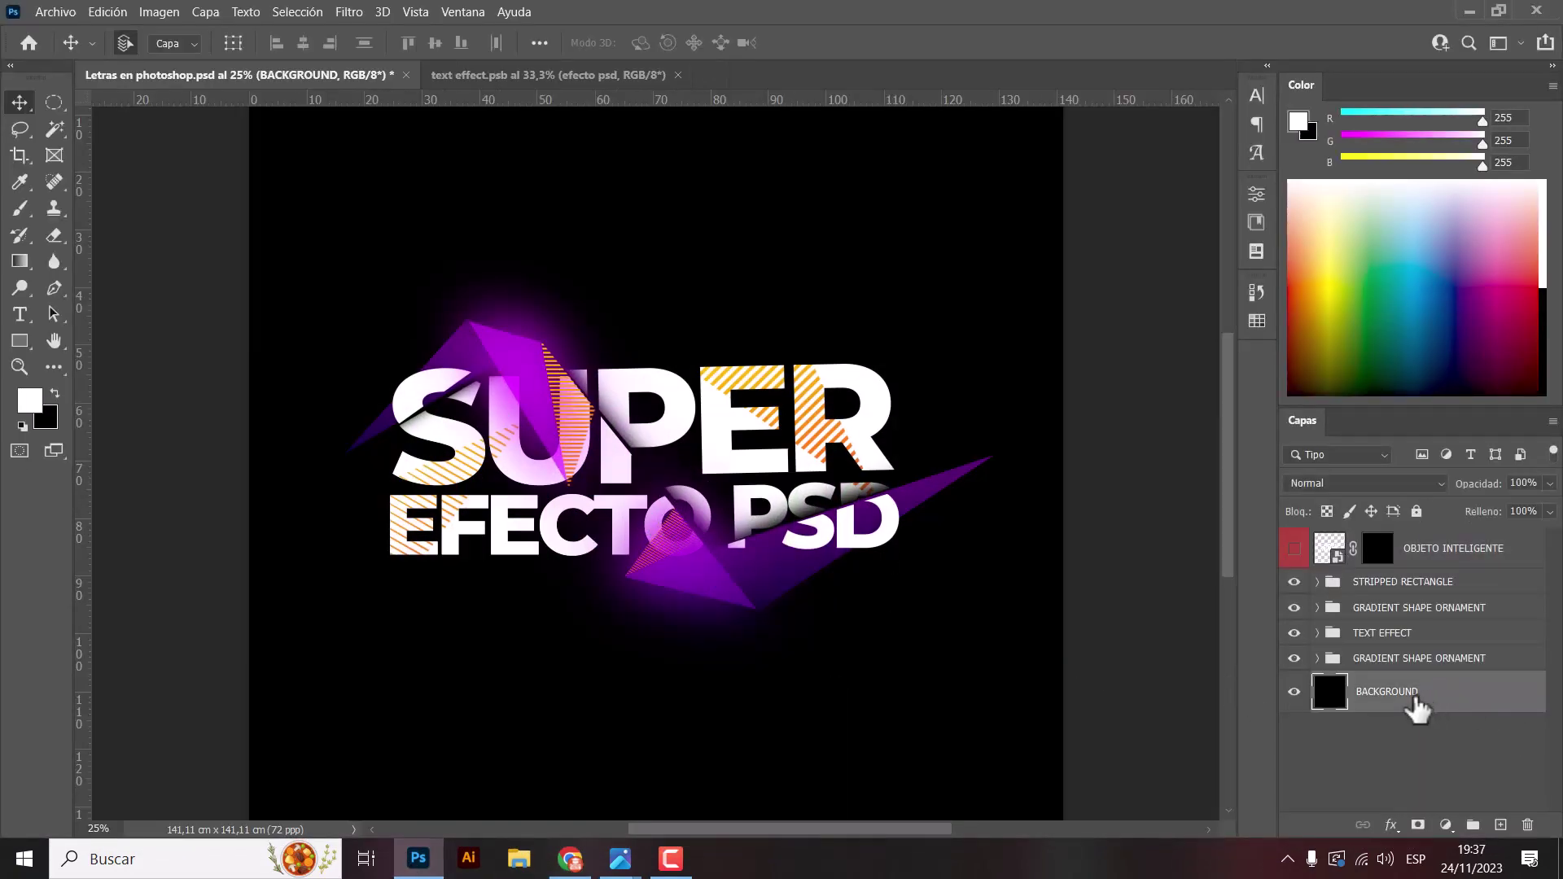
{"action": "left_click", "coordinate": [1295, 691]}
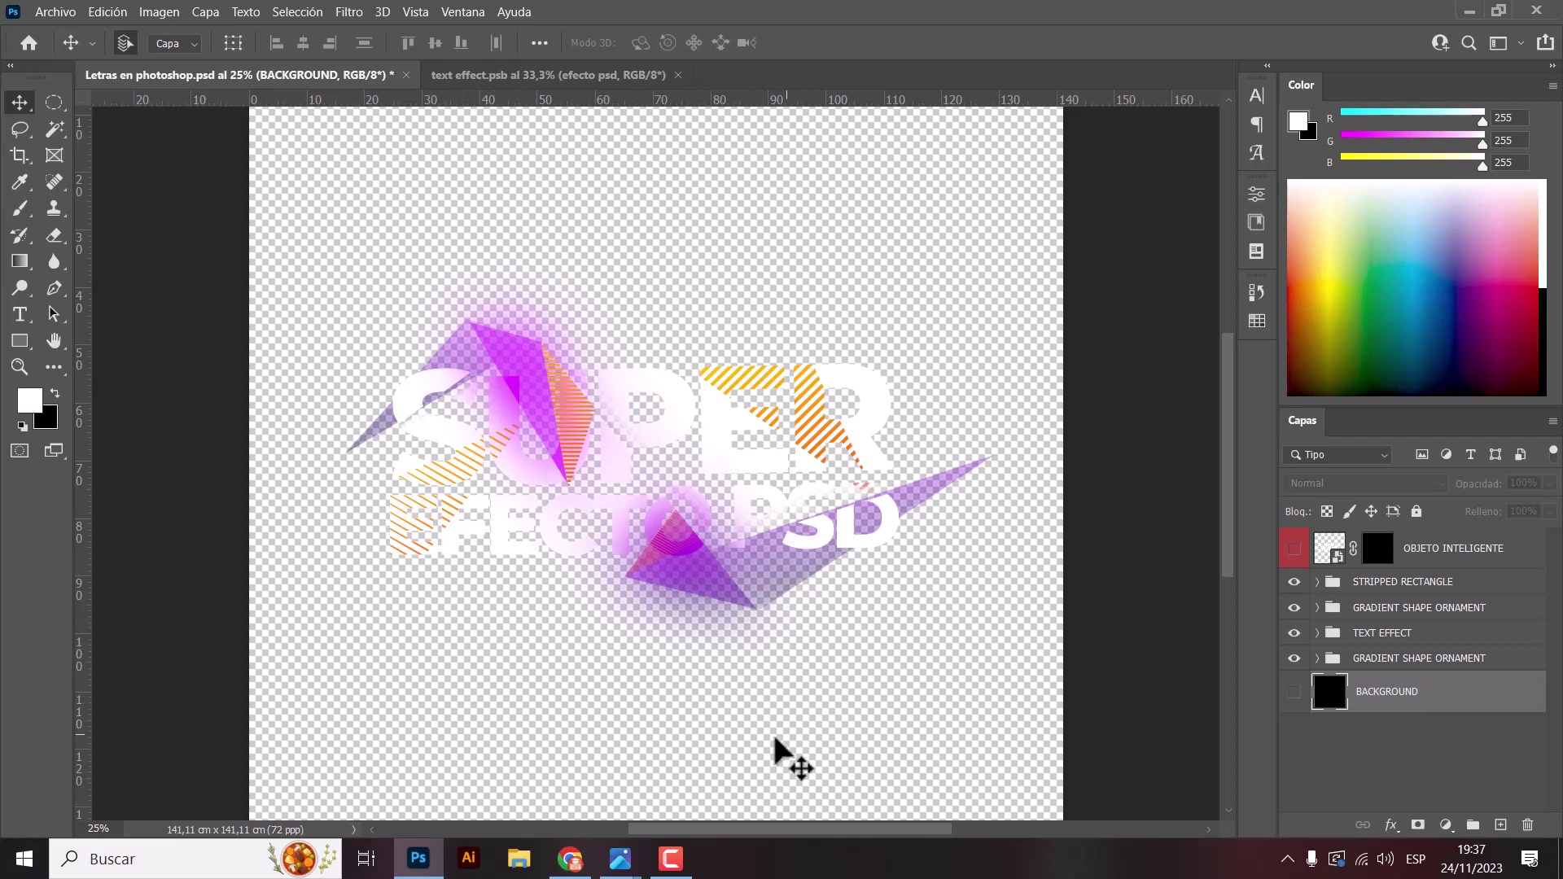
{"action": "left_click", "coordinate": [52, 11]}
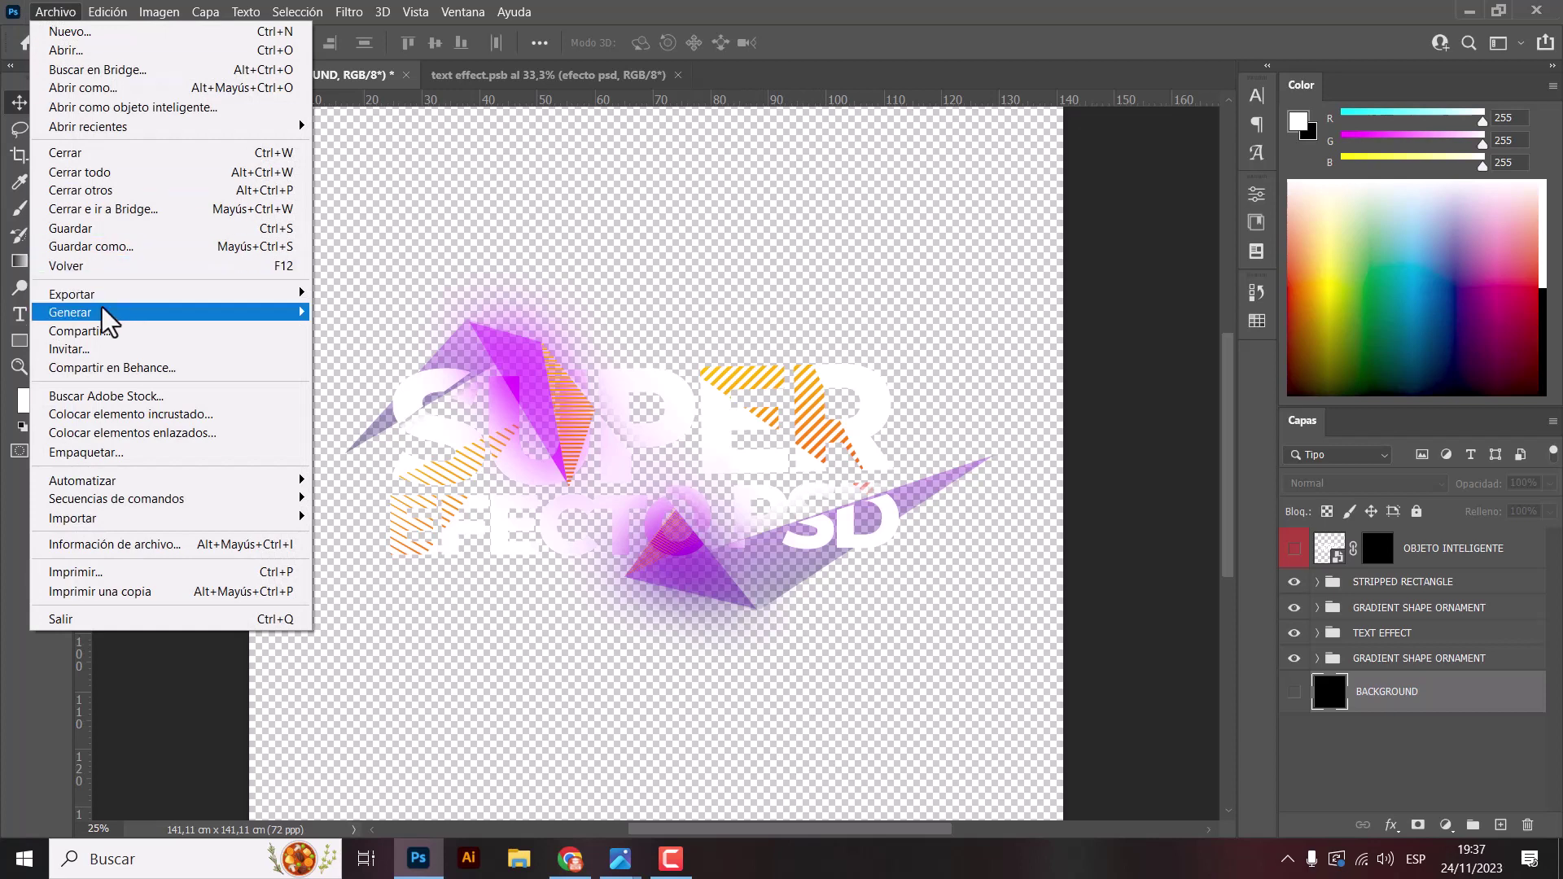
{"action": "left_click", "coordinate": [87, 245]}
{"action": "scroll", "coordinate": [331, 321], "scroll_direction": "up", "scroll_amount": 2}
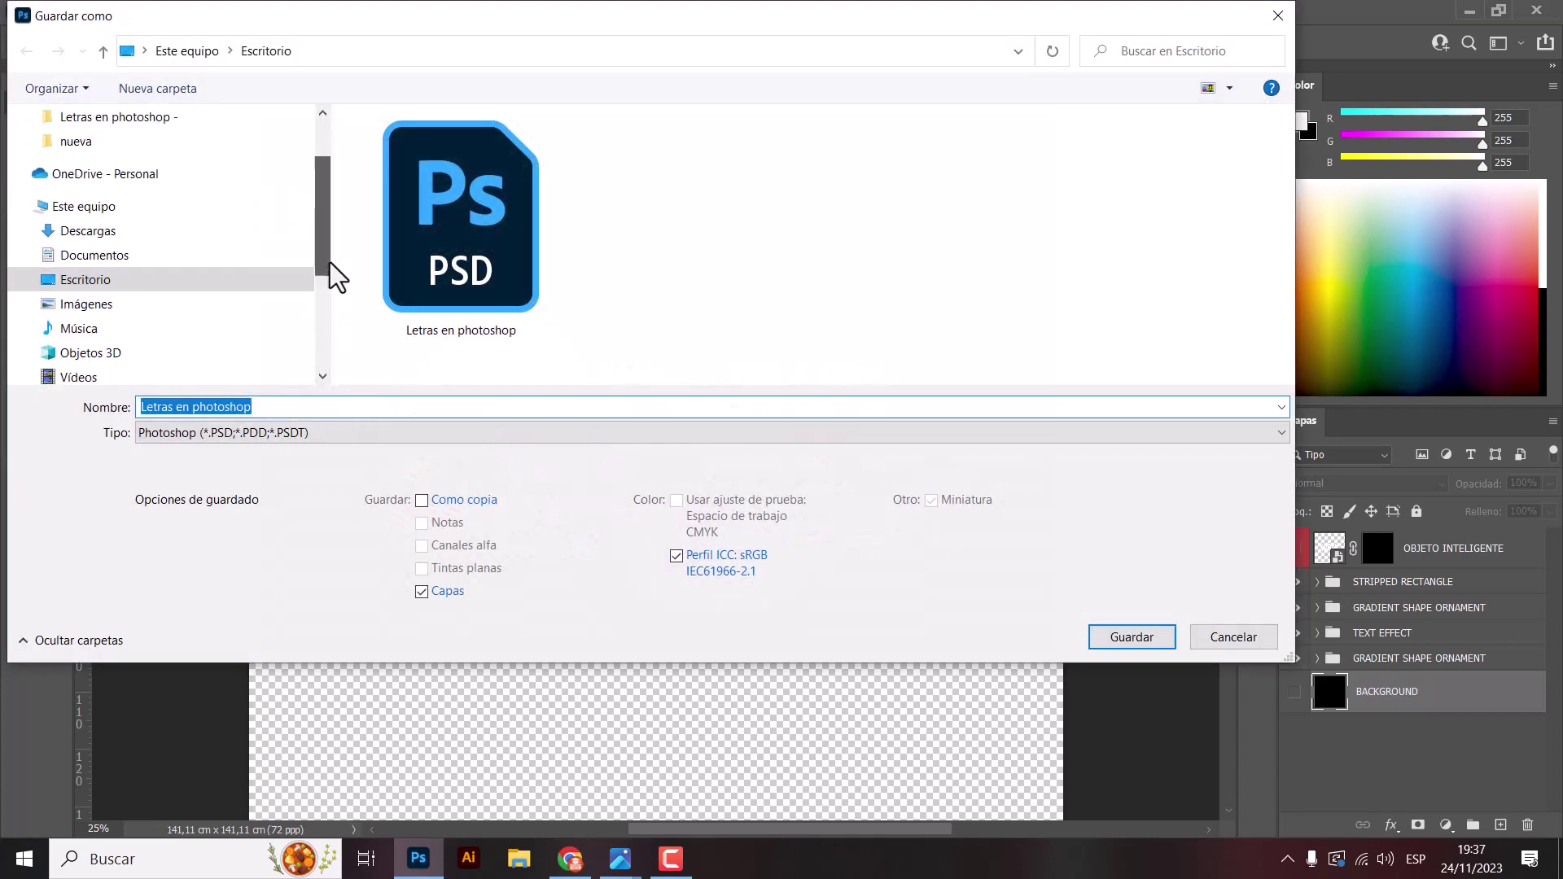
{"action": "scroll", "coordinate": [326, 269], "scroll_direction": "up", "scroll_amount": 1}
{"action": "left_click", "coordinate": [77, 158]}
{"action": "left_click", "coordinate": [285, 407]}
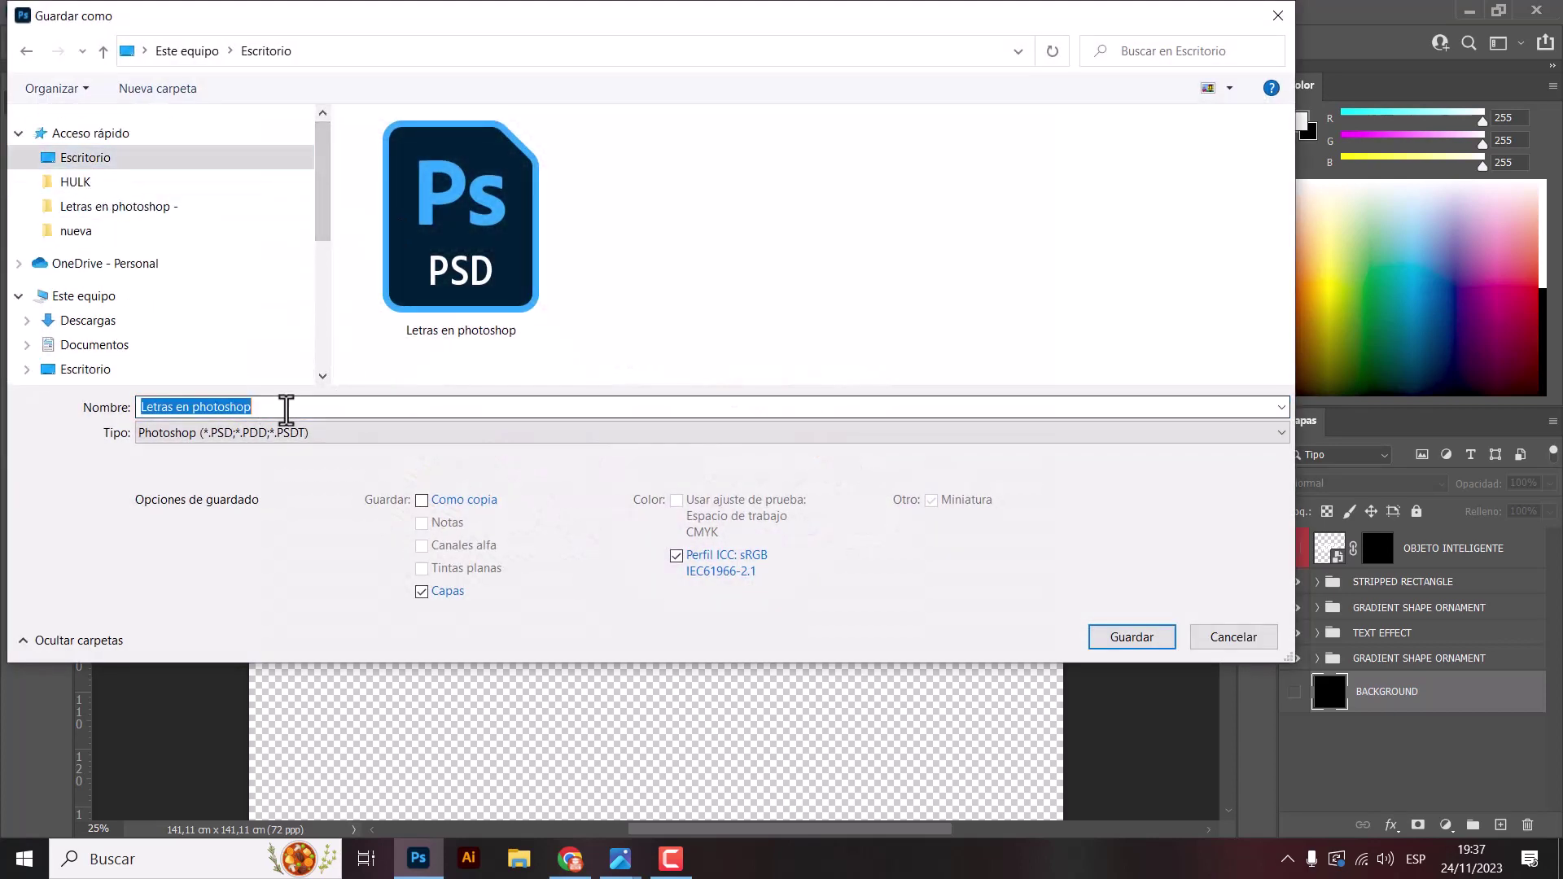
Step: Save the design as a transparent PNG with default PNG options, then show the desktop
{"action": "left_click", "coordinate": [166, 437]}
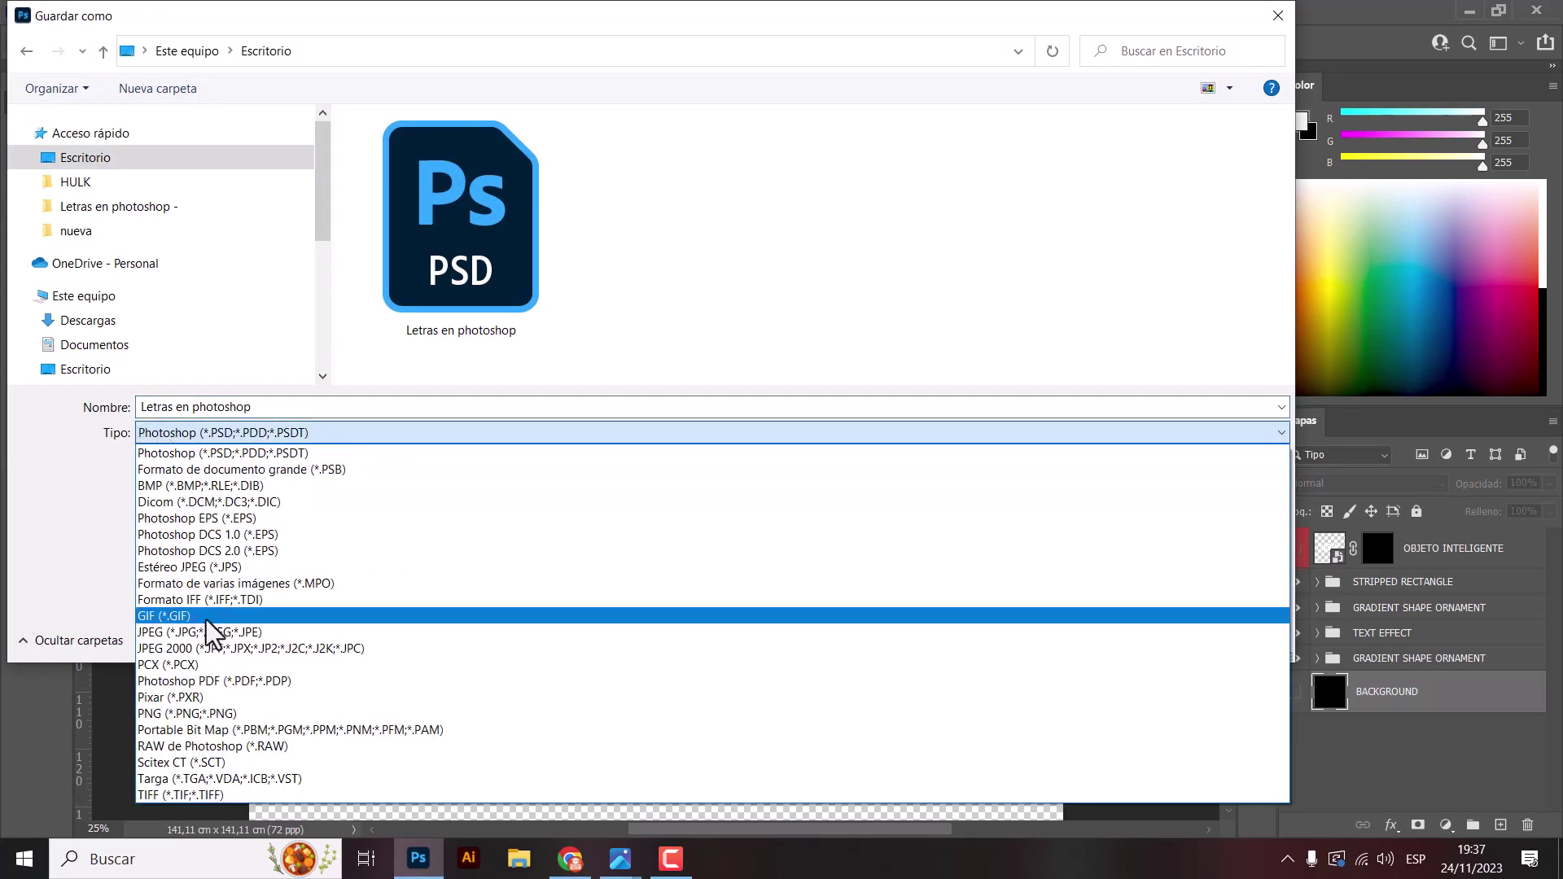
{"action": "left_click", "coordinate": [221, 713]}
{"action": "left_click", "coordinate": [1130, 638]}
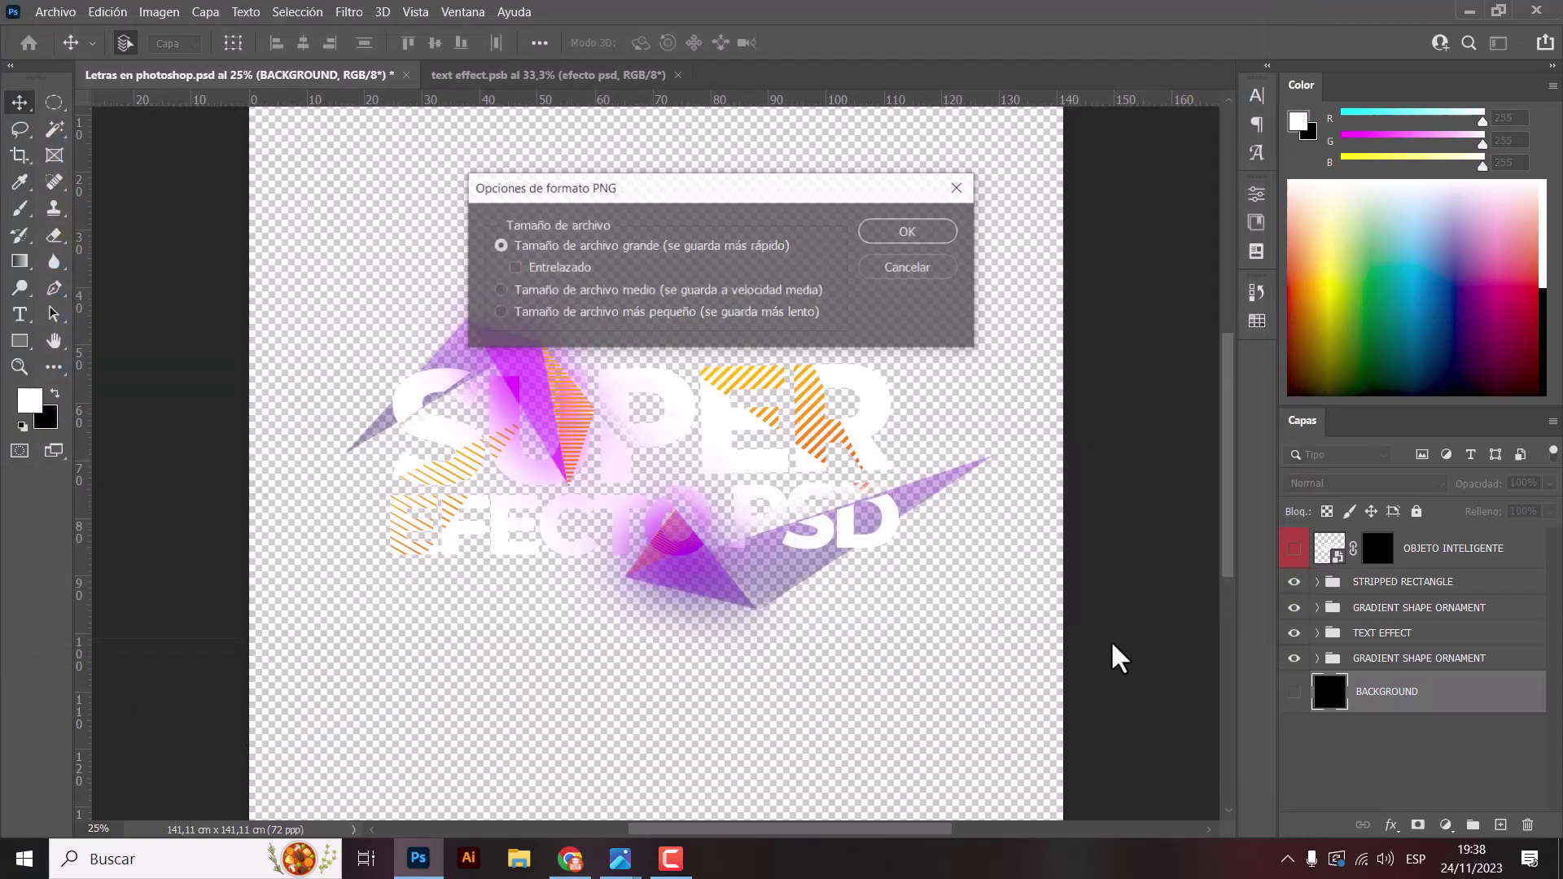
{"action": "left_click", "coordinate": [907, 232]}
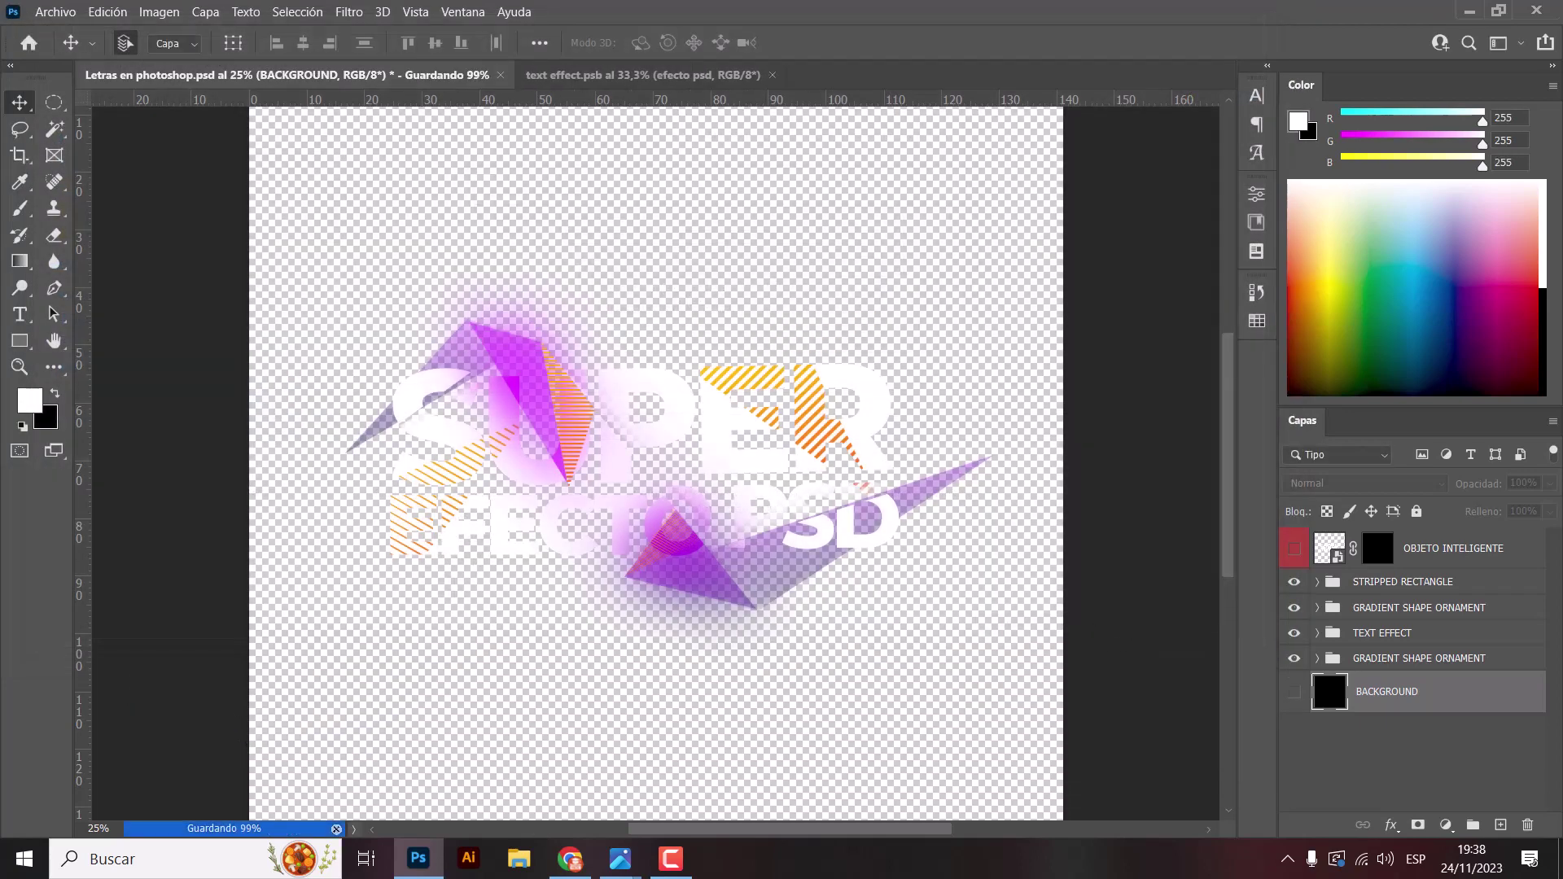
{"action": "key", "text": "super+d"}
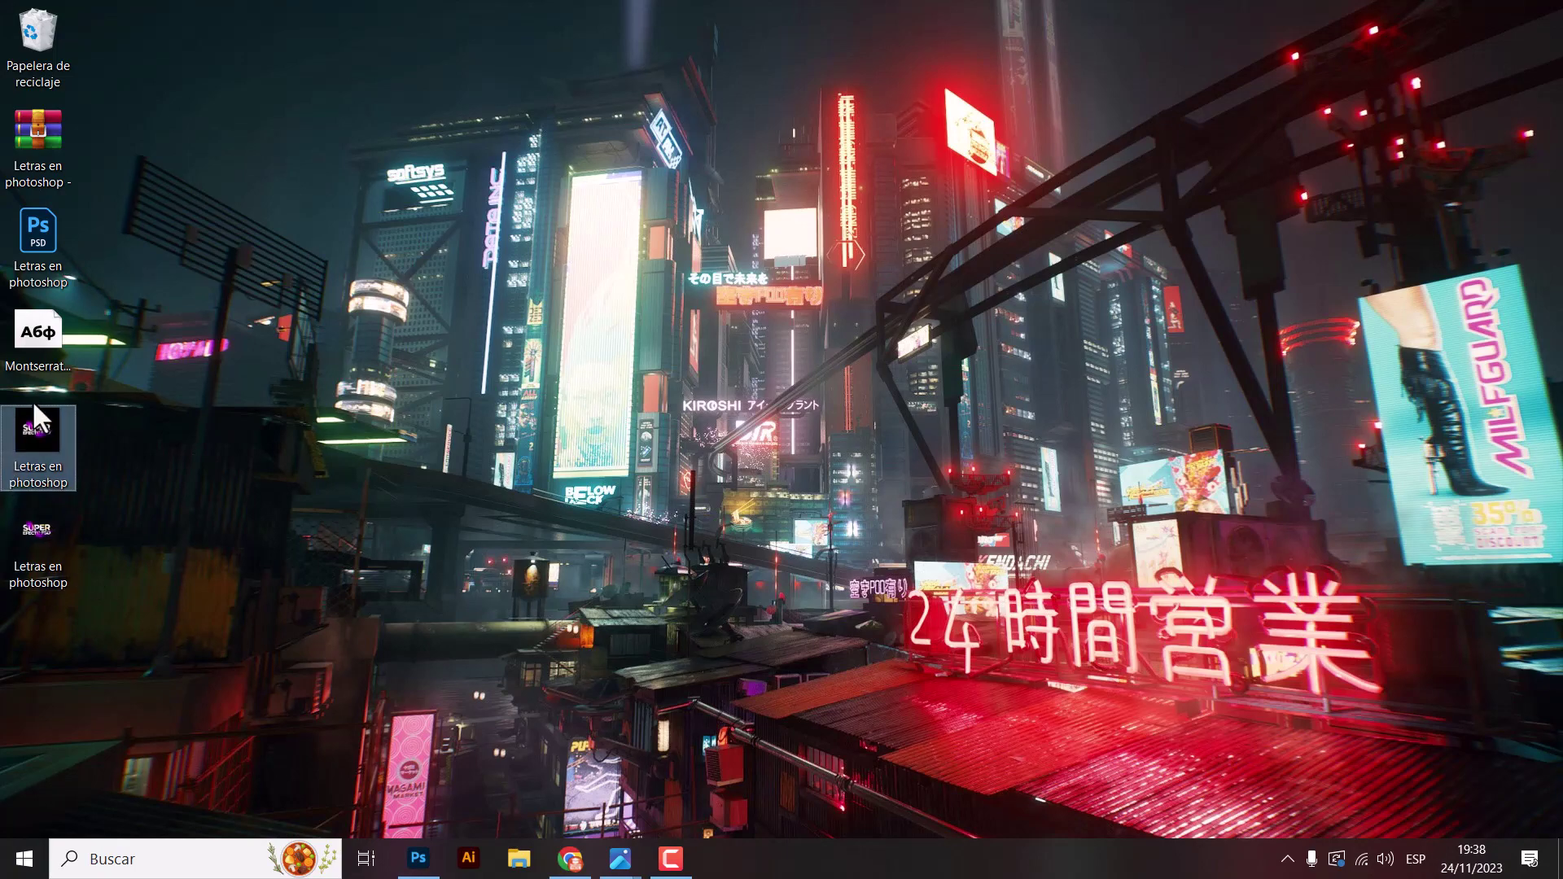
Step: View the saved PNG maximized in Photos, then return to Photoshop
{"action": "double_click", "coordinate": [41, 530]}
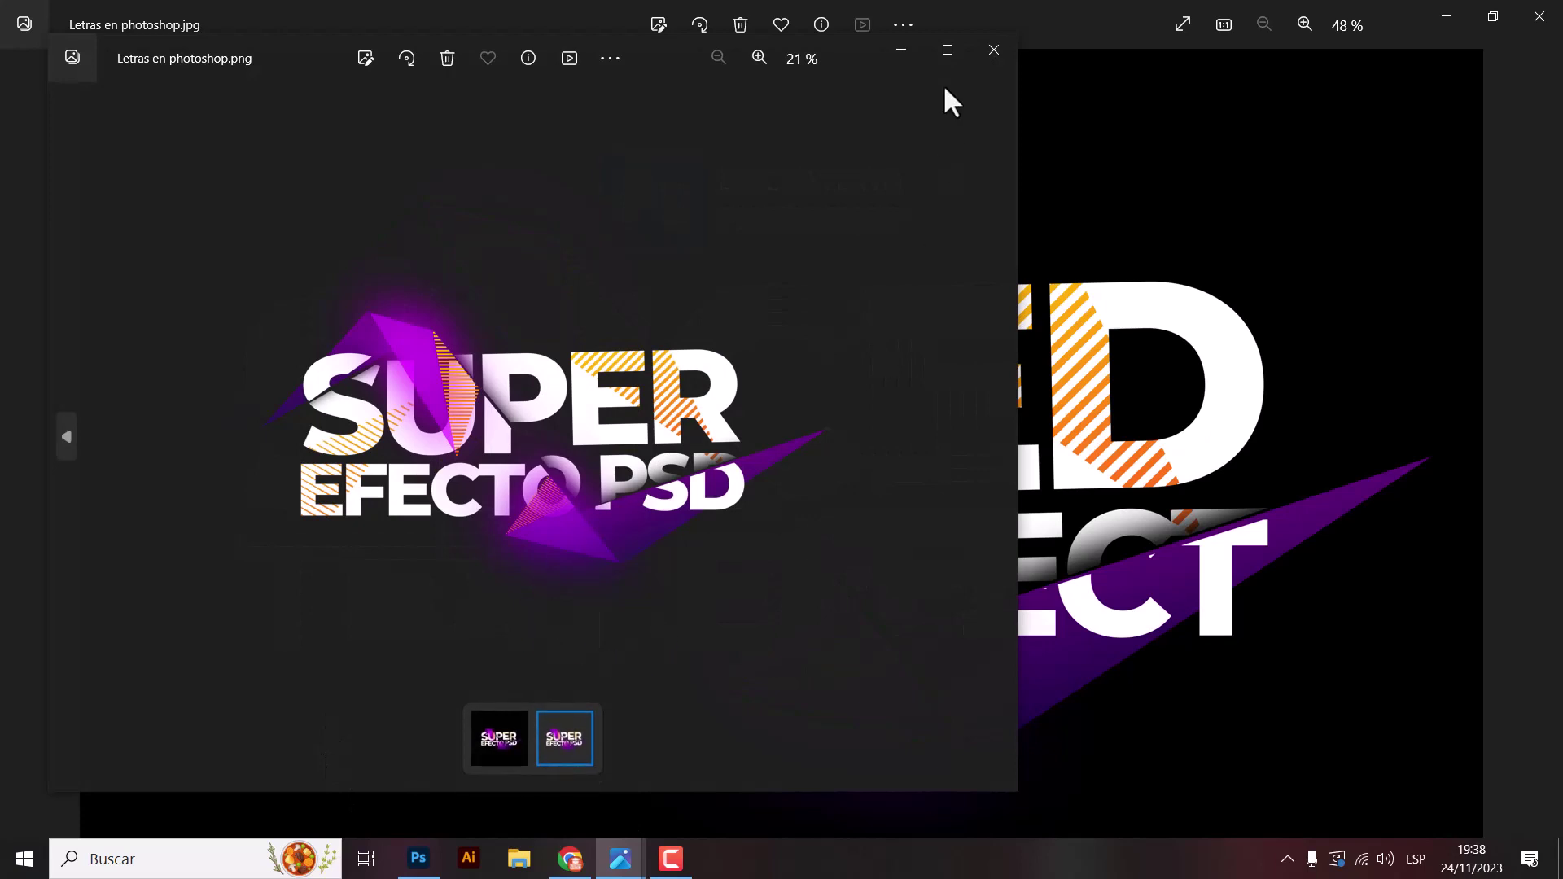
{"action": "left_click", "coordinate": [947, 50]}
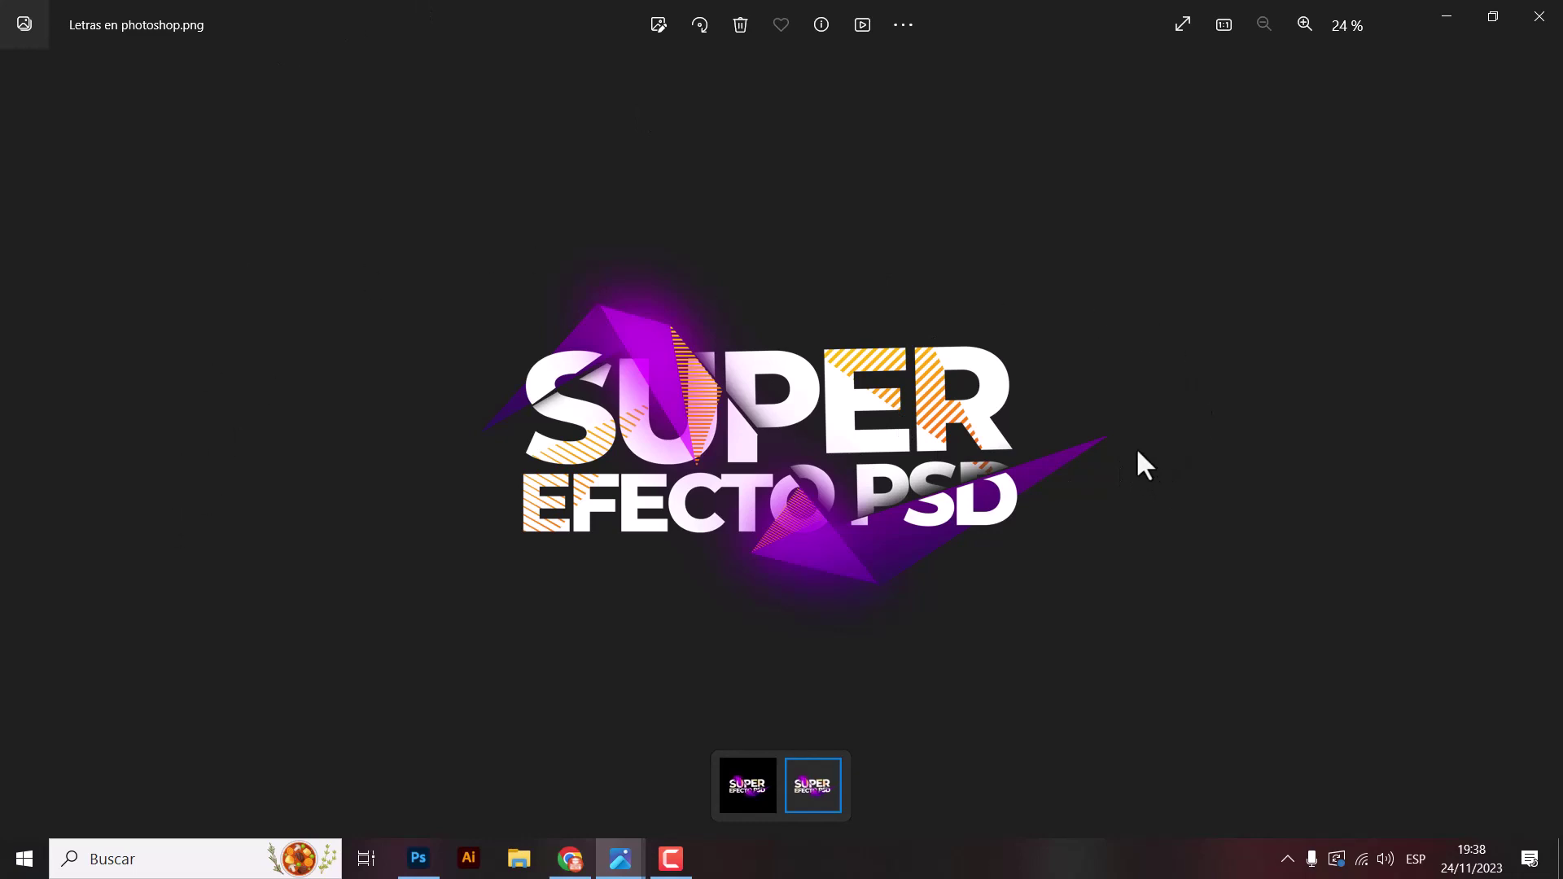
{"action": "left_click", "coordinate": [418, 858]}
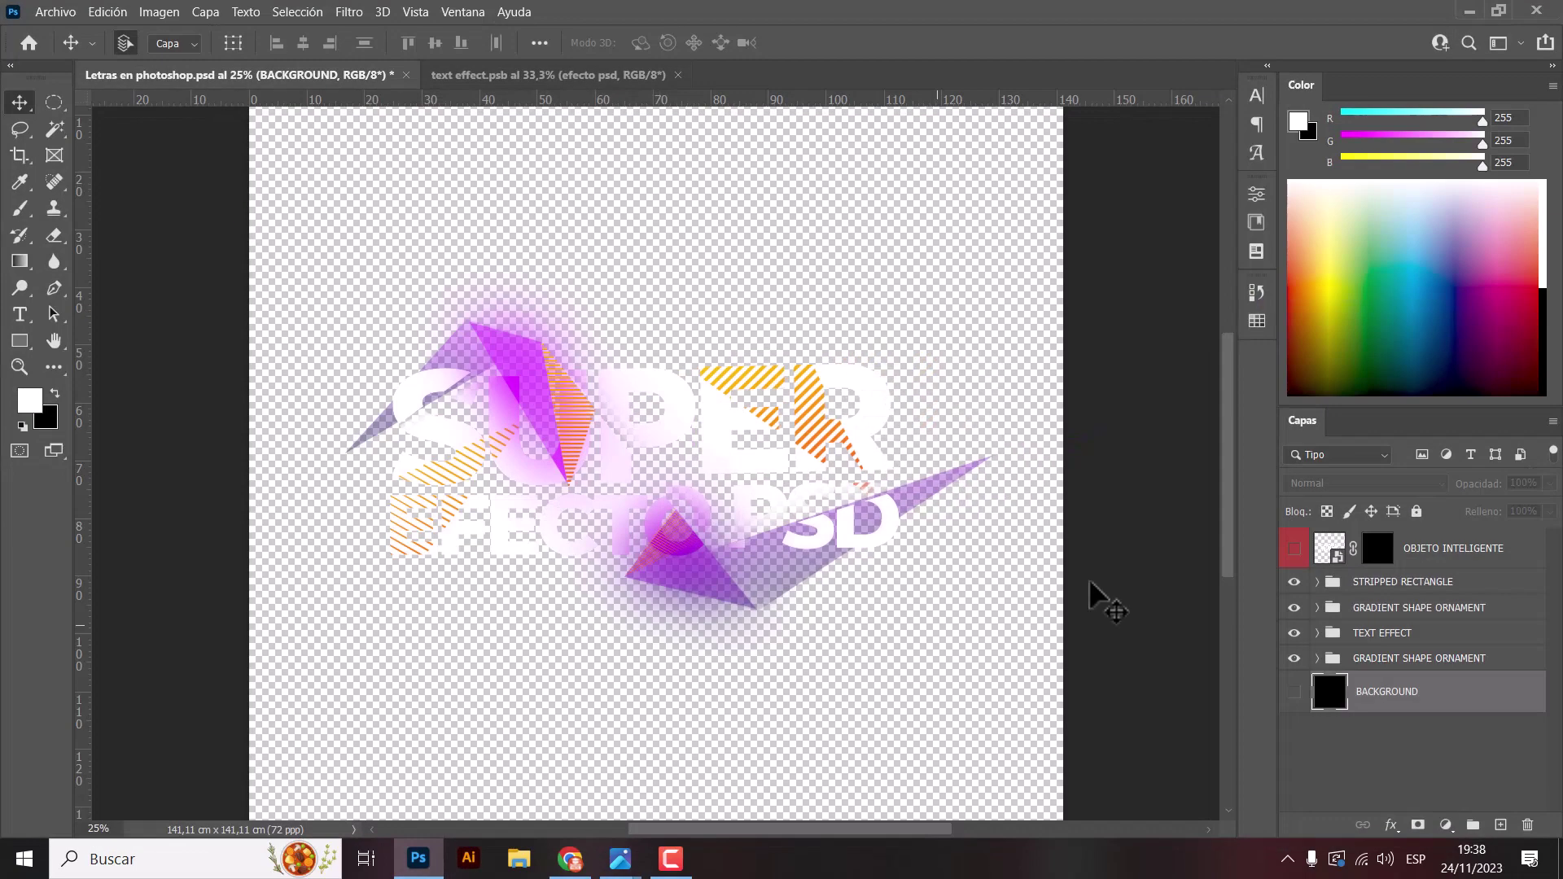
Step: Show the BACKGROUND layer again, collapse the right panels and zoom the canvas to 50%
{"action": "left_click", "coordinate": [1295, 691]}
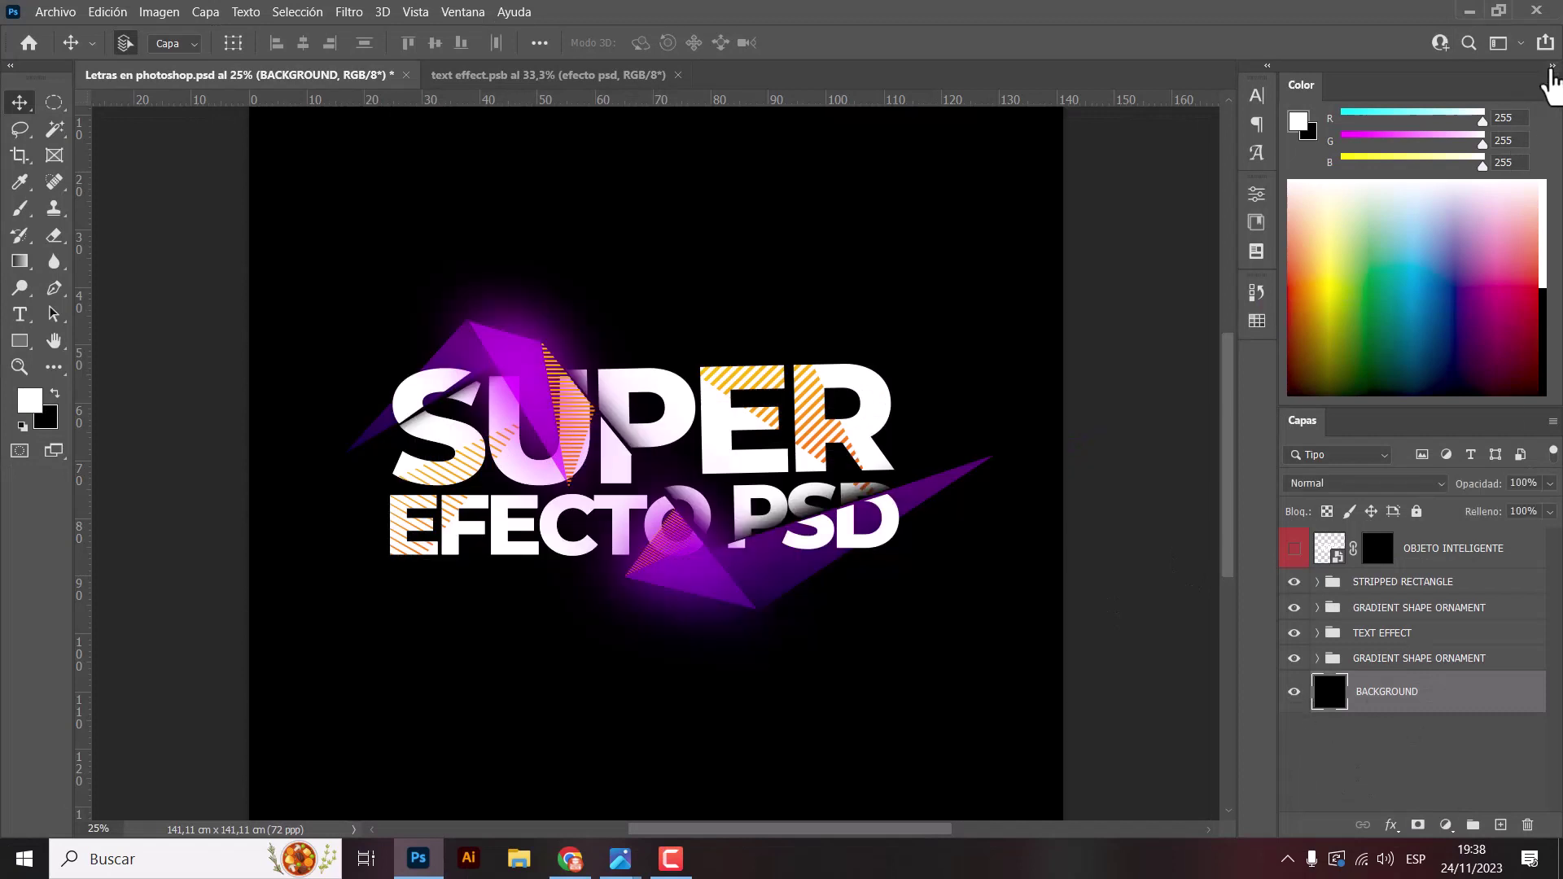
{"action": "left_click", "coordinate": [1551, 65]}
{"action": "key", "text": "ctrl+plus"}
{"action": "key", "text": "ctrl+plus"}
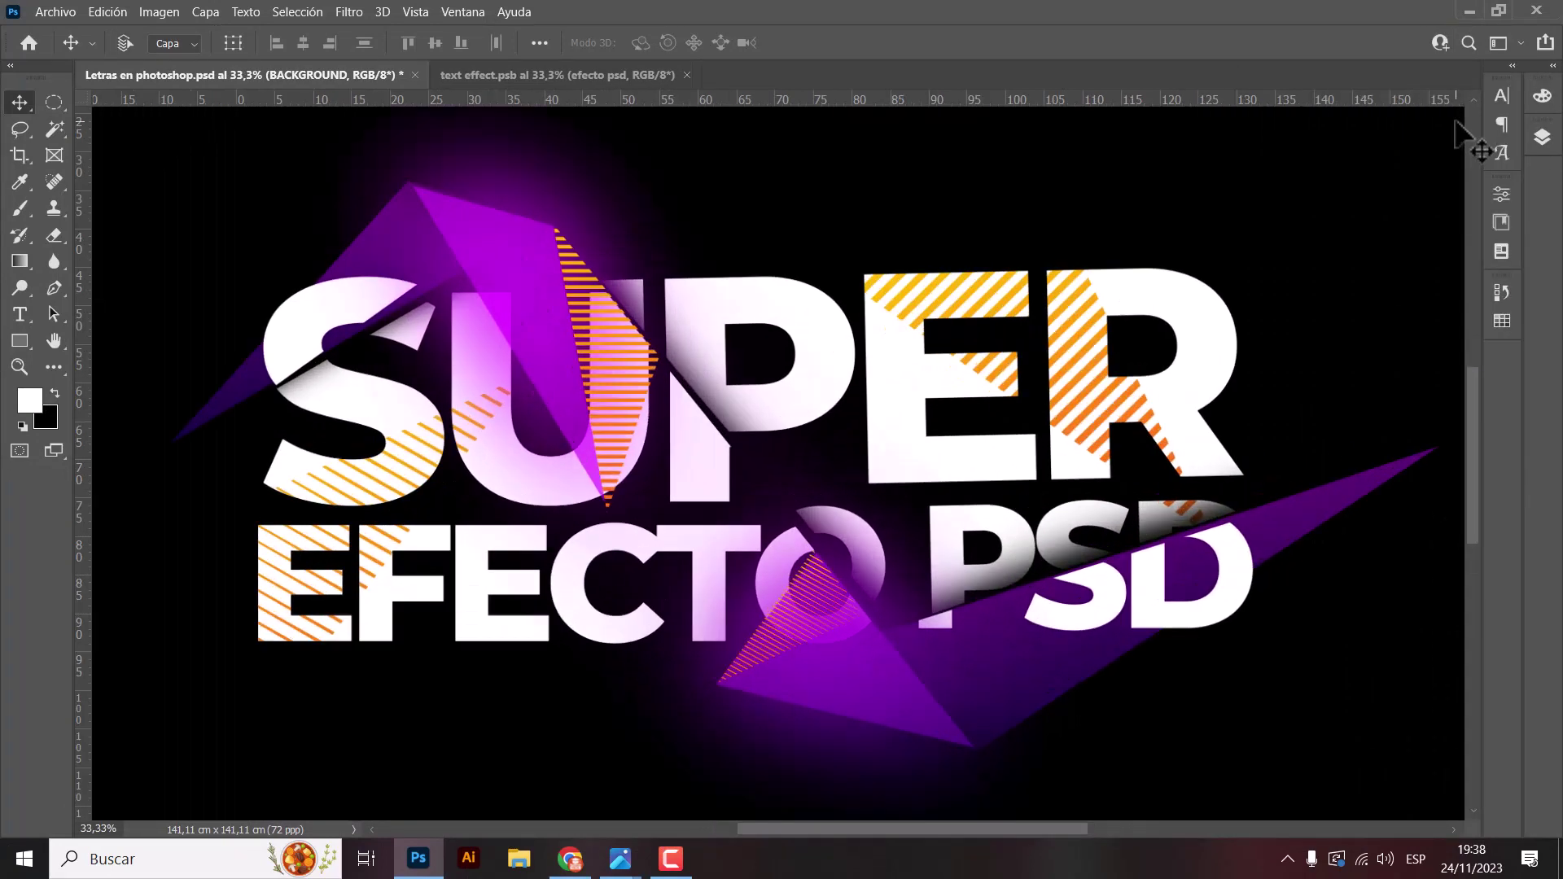
{"action": "key", "text": "ctrl"}
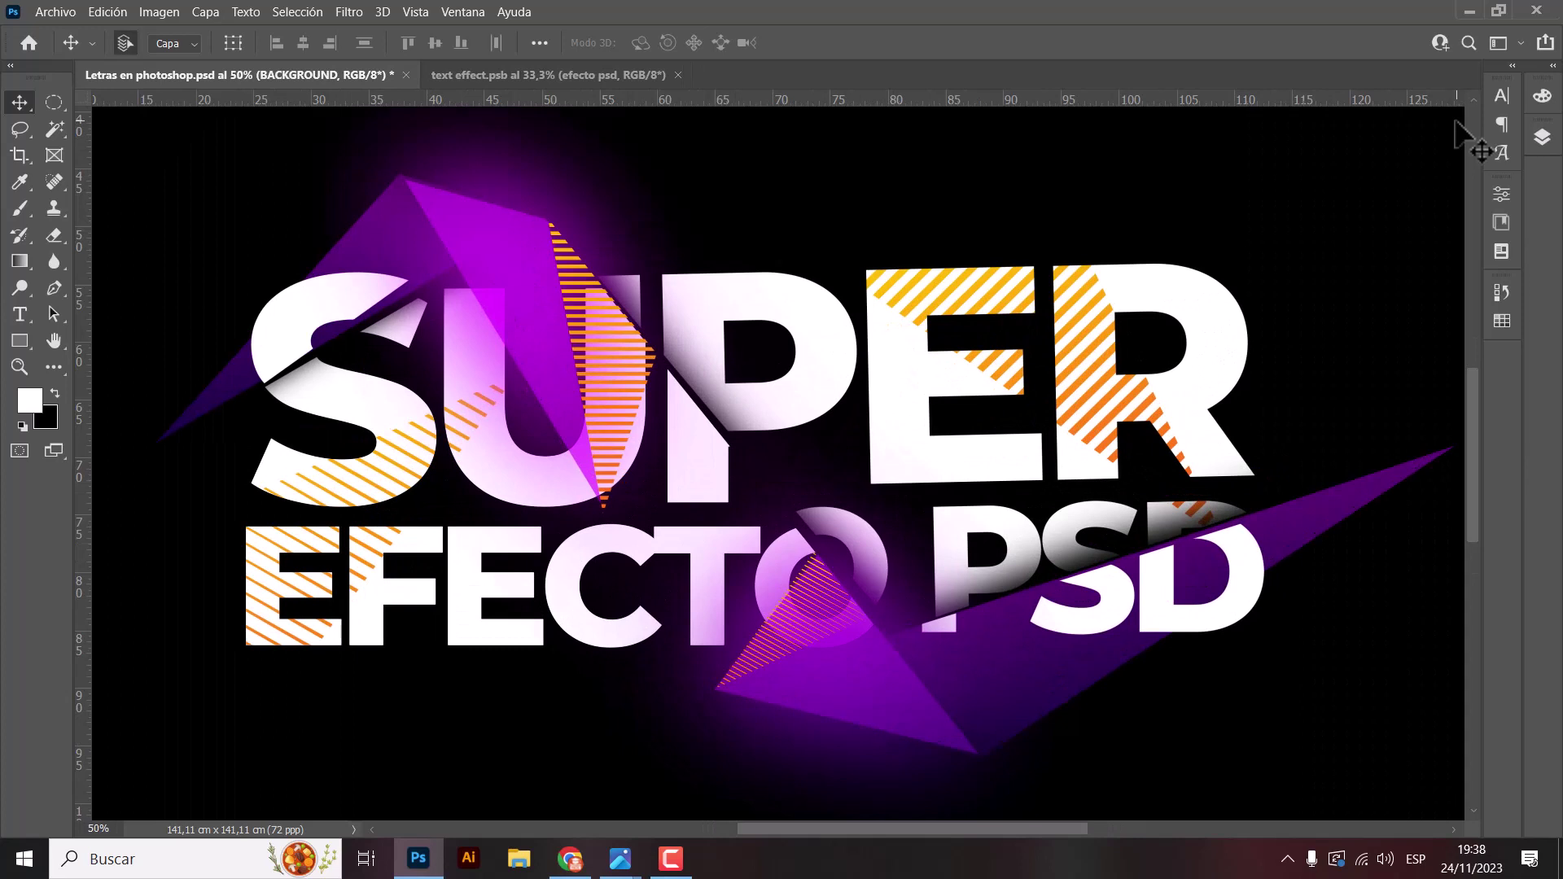